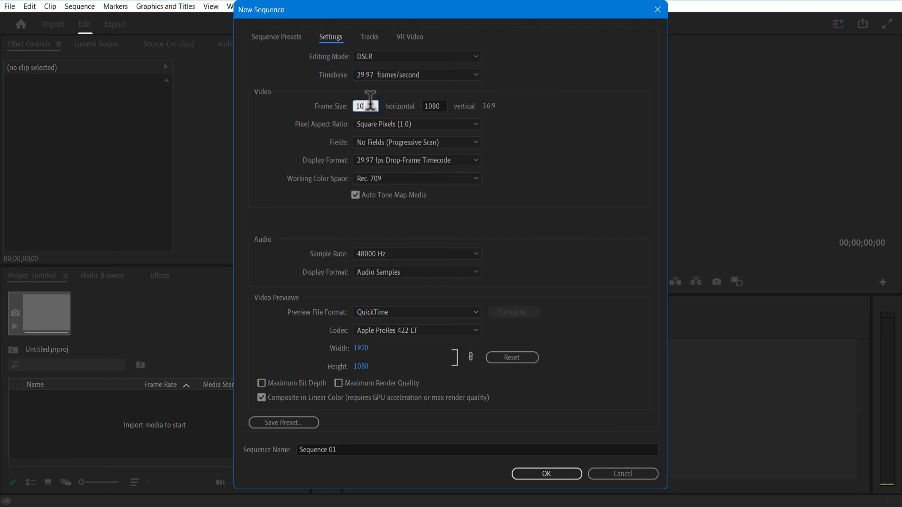
Create a new sequence with a vertical frame size of 1080 by 1920
click(439, 102)
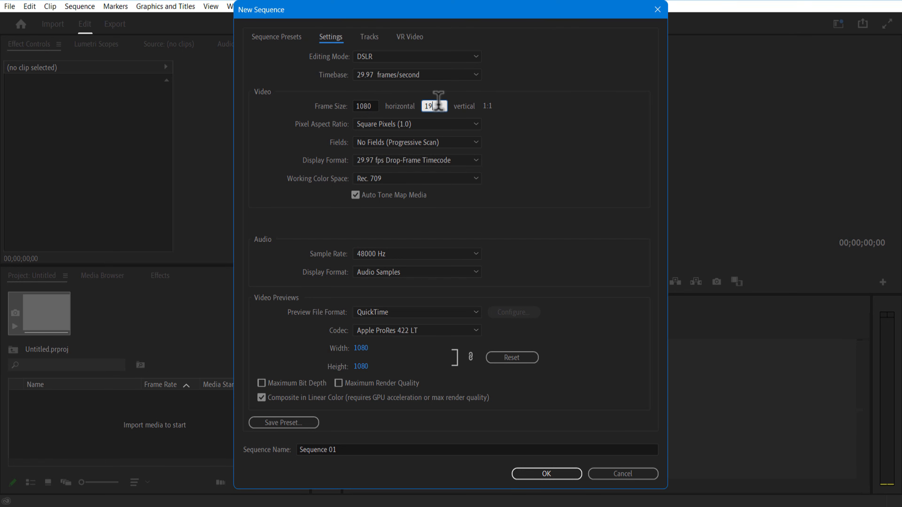
click(532, 473)
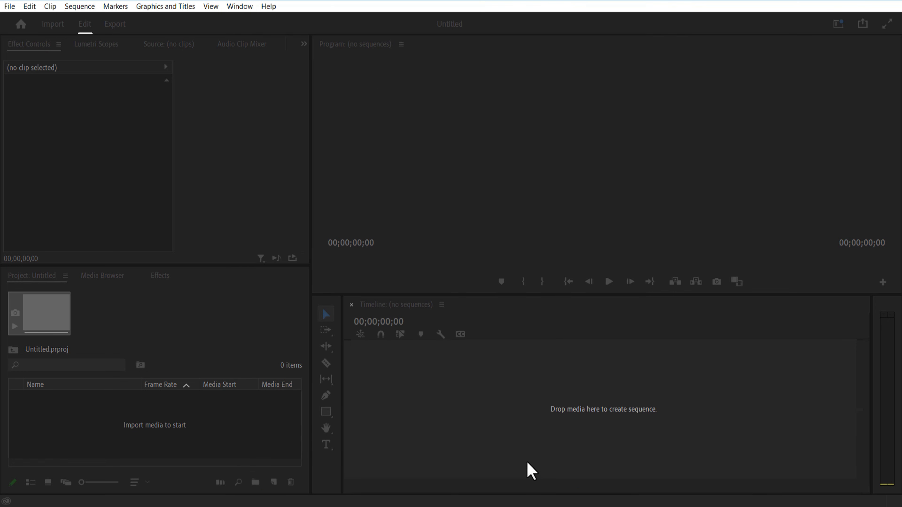
Import the black-and-white ink underwater clip, place it at the start of track V1, and set its scale to 189
right_click(217, 426)
click(268, 307)
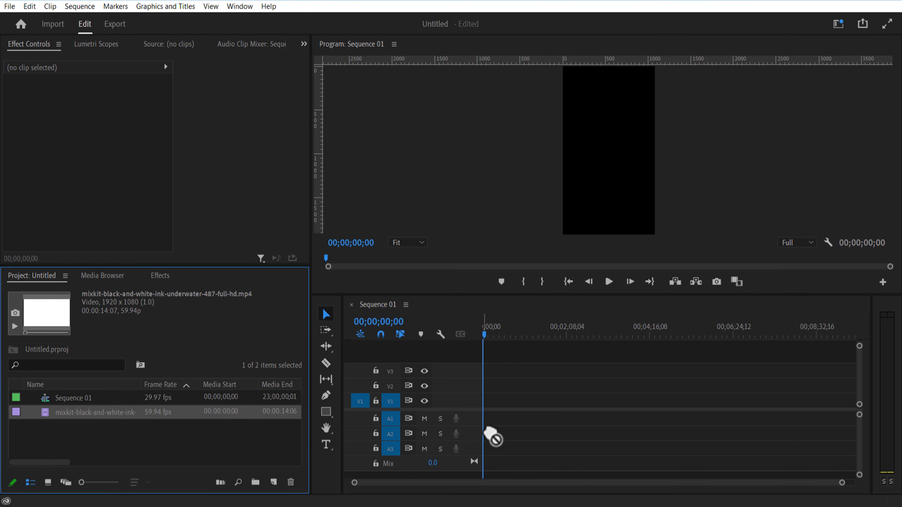
drag(487, 428, 486, 400)
drag(92, 118, 124, 118)
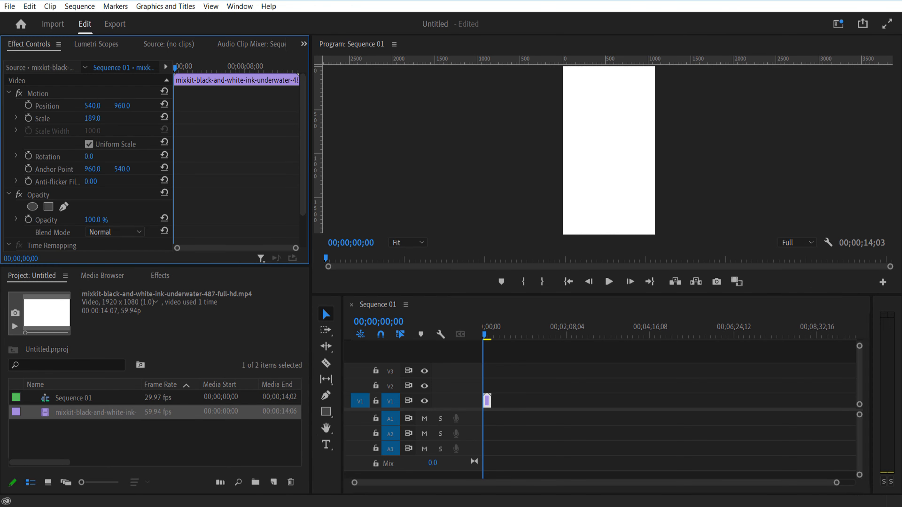
Apply the Tint effect from Color Correction to the ink clip on V1
click(485, 335)
click(160, 275)
click(77, 292)
text(tint)
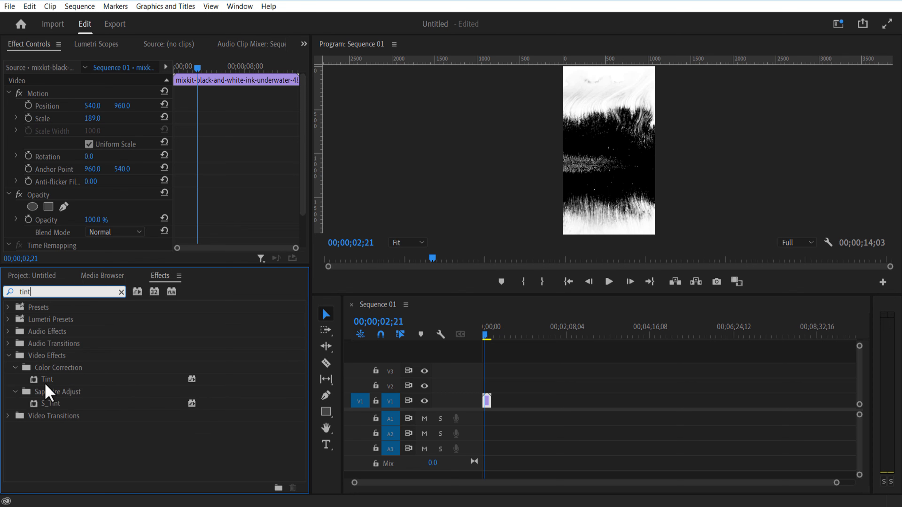
drag(46, 383, 489, 401)
Set the clip's Tint colors, mapping white to near-black and black to dark gray
drag(303, 161, 301, 217)
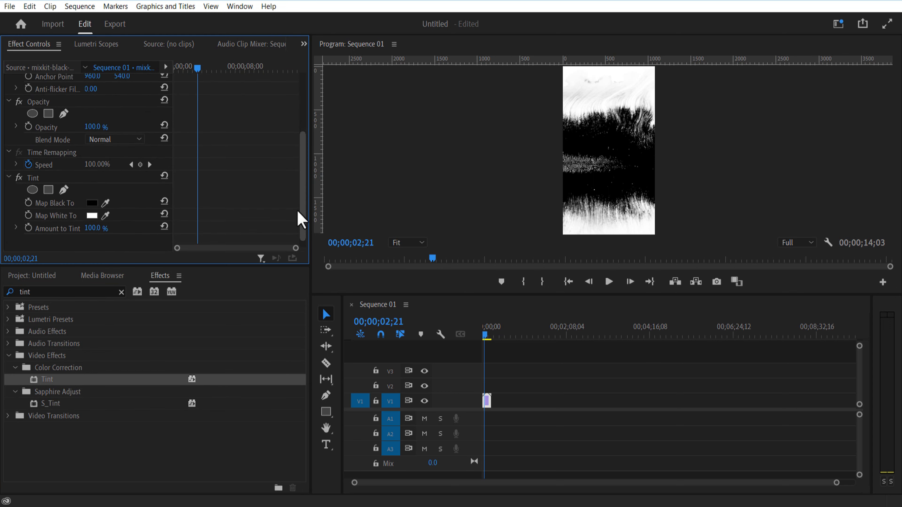
click(91, 206)
click(312, 183)
click(570, 167)
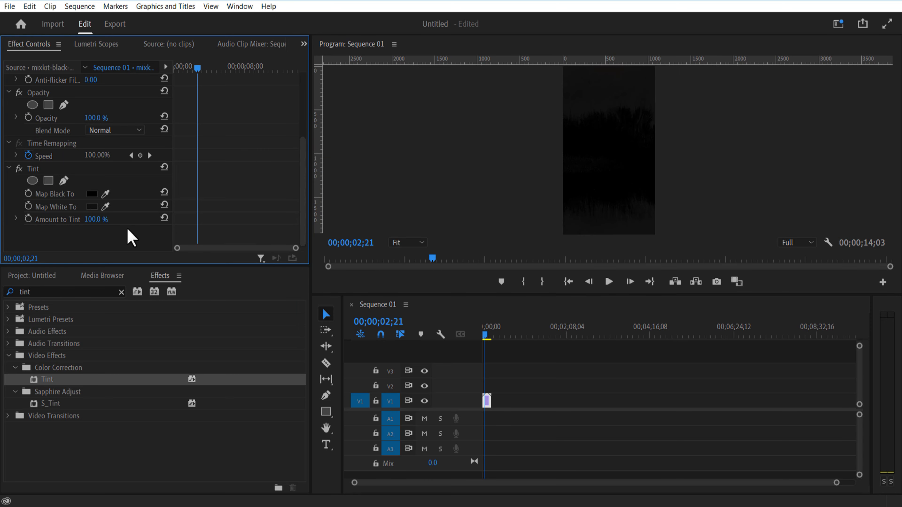
click(92, 195)
click(313, 199)
click(570, 168)
Add the title "FACTOR" at 00;00;01;07 above the ink clip and set its font to LEMON MILK
click(487, 336)
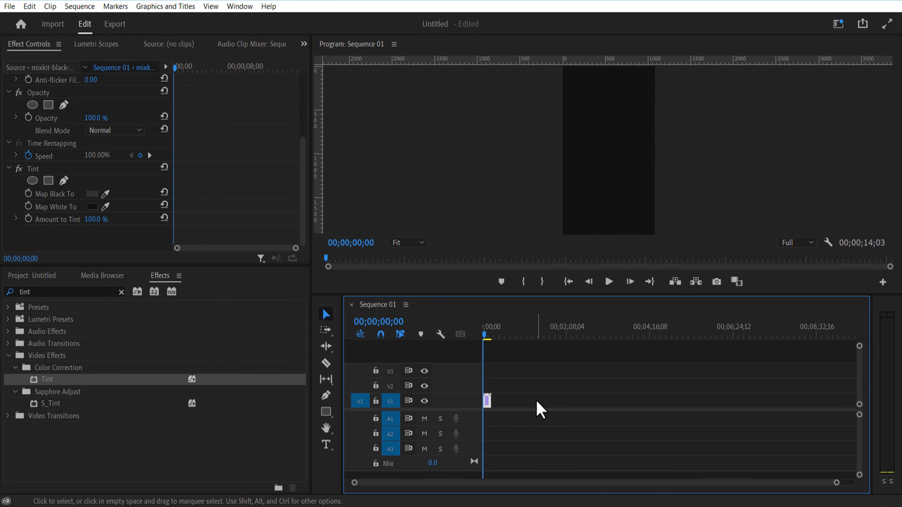
drag(836, 482, 496, 482)
click(493, 335)
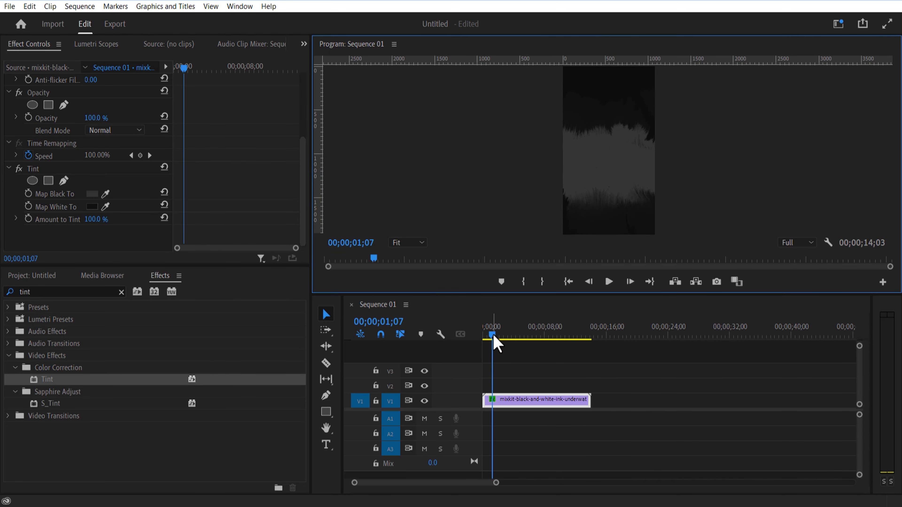
click(51, 282)
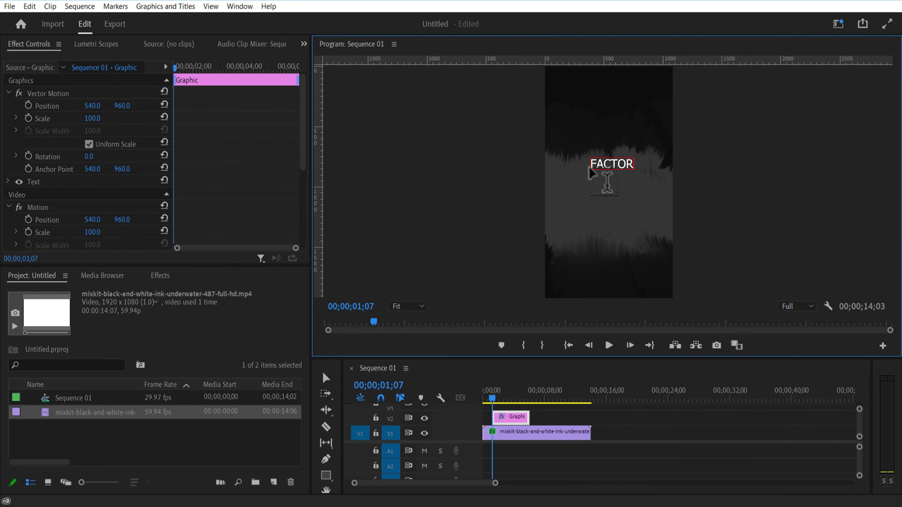
click(96, 221)
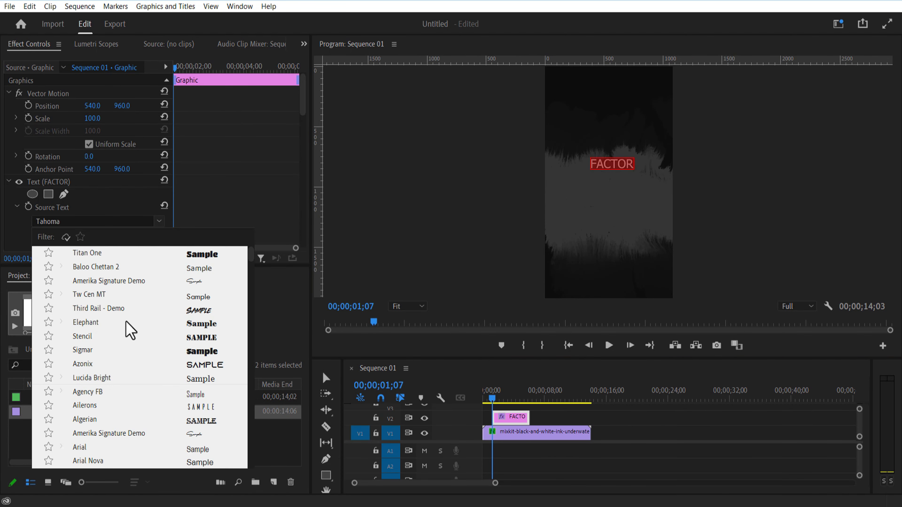
scroll(130, 330, down, 10)
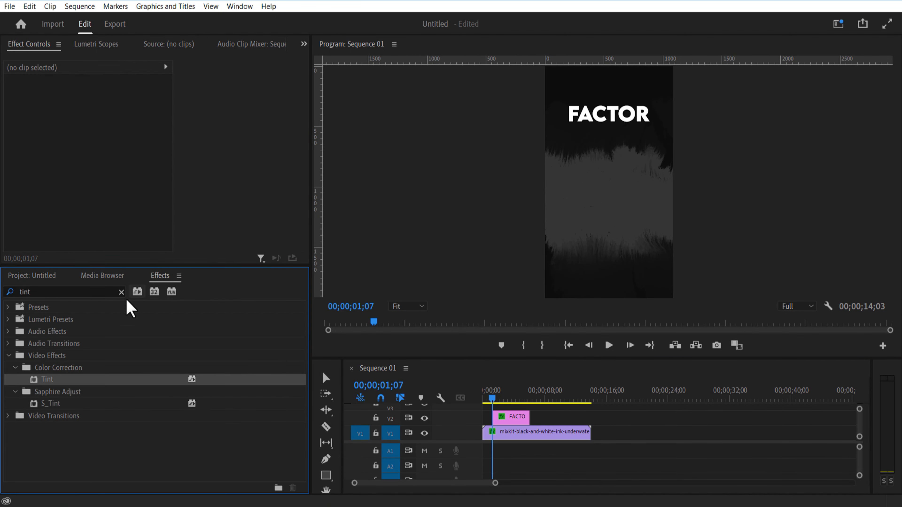
Apply the Drop Shadow effect from Perspective to the FACTOR title
click(52, 291)
key(BackSpace)
key(BackSpace)
key(BackSpace)
key(BackSpace)
text(DROP)
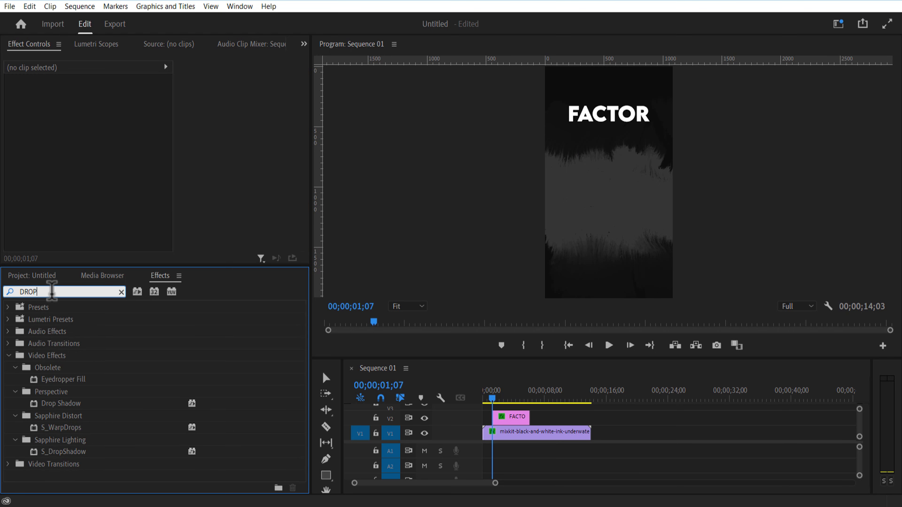
drag(60, 403, 504, 417)
Give the title's drop shadow a white color, a direction of 20°, a distance of 0 and a softness of 70
drag(303, 100, 302, 116)
click(92, 125)
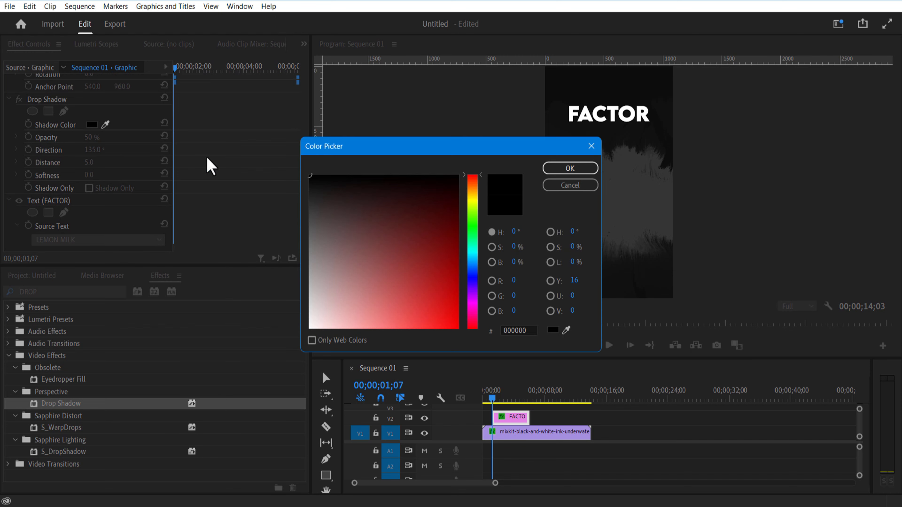
click(310, 325)
click(557, 170)
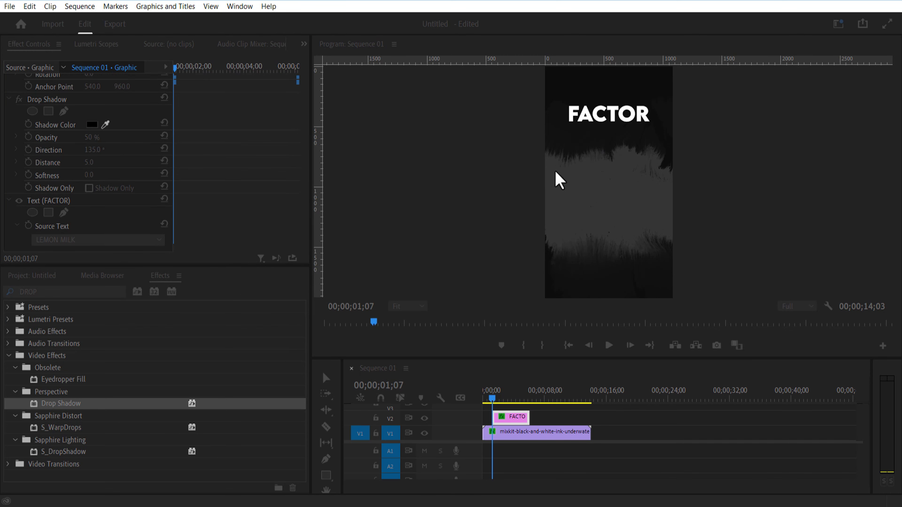
mouse_move(93, 174)
mouse_down()
mouse_move(124, 175)
mouse_move(79, 163)
mouse_move(101, 174)
mouse_up()
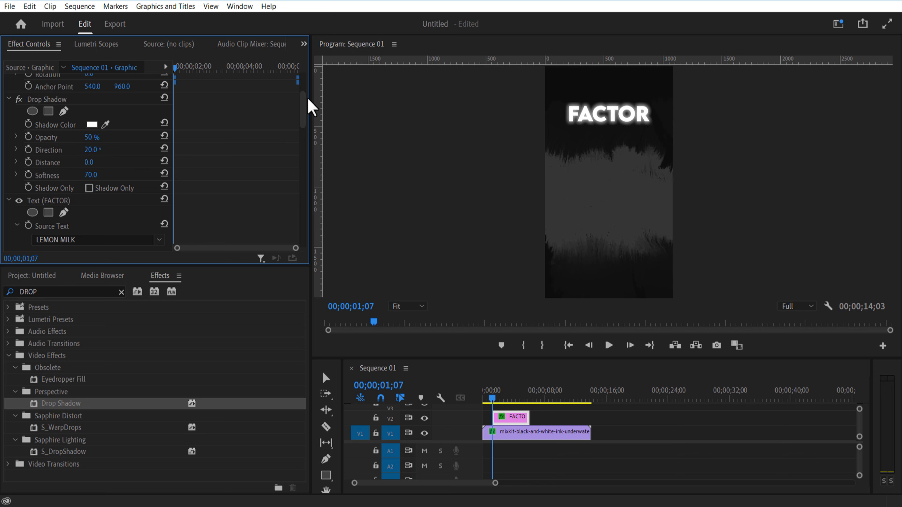
Collapse the title's Drop Shadow and Text settings, and duplicate the Drop Shadow effect twice
scroll(297, 133, down, 3)
drag(296, 124, 301, 100)
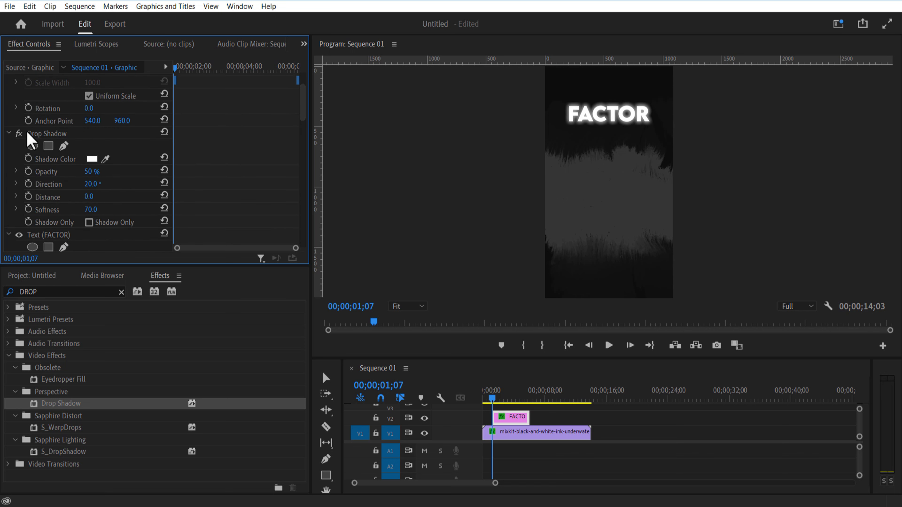
click(9, 133)
click(10, 147)
click(49, 136)
key(ctrl+c)
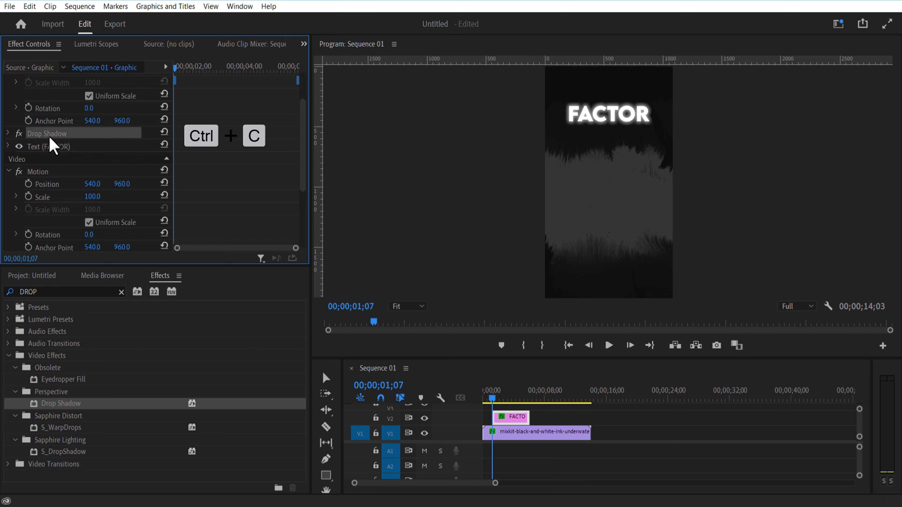
key(ctrl+v)
key(ctrl+v)
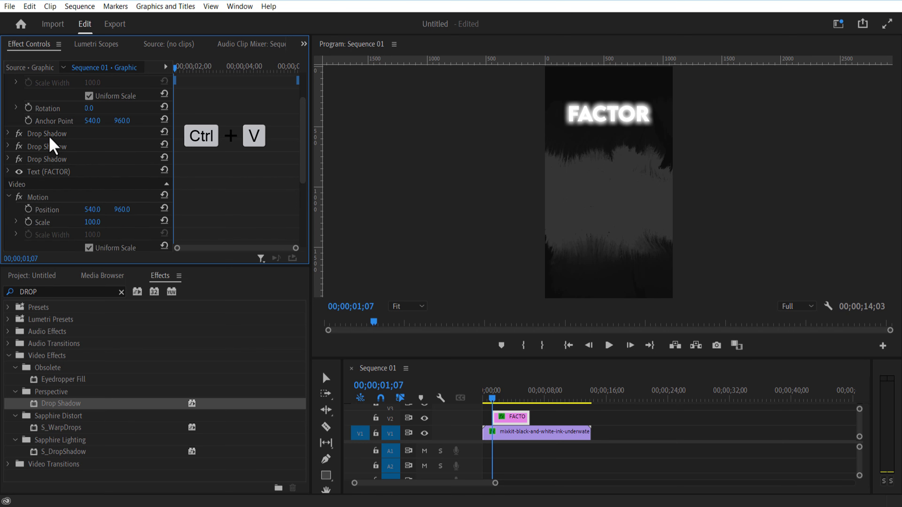
Set the FACTOR title's blend mode to Screen and its opacity to 90%
drag(302, 132, 293, 202)
click(132, 207)
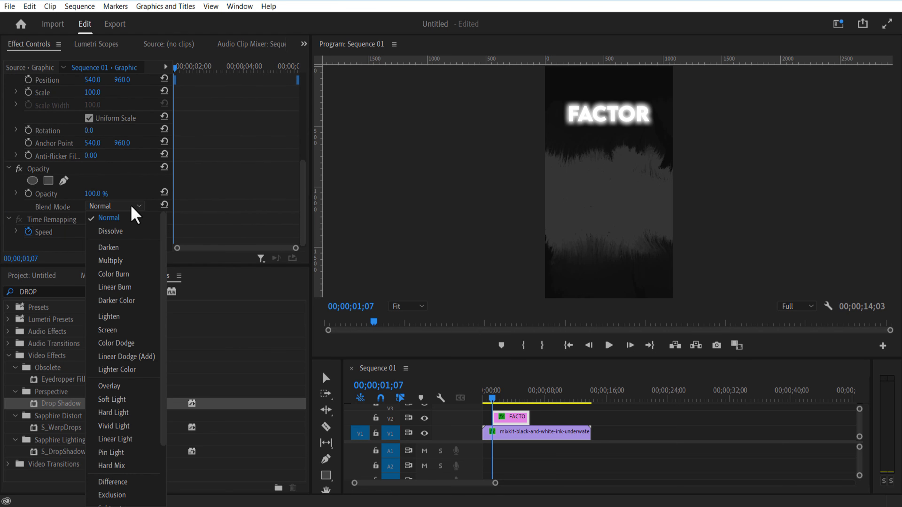
click(108, 330)
mouse_move(93, 194)
mouse_down()
mouse_move(79, 193)
mouse_move(93, 194)
mouse_up()
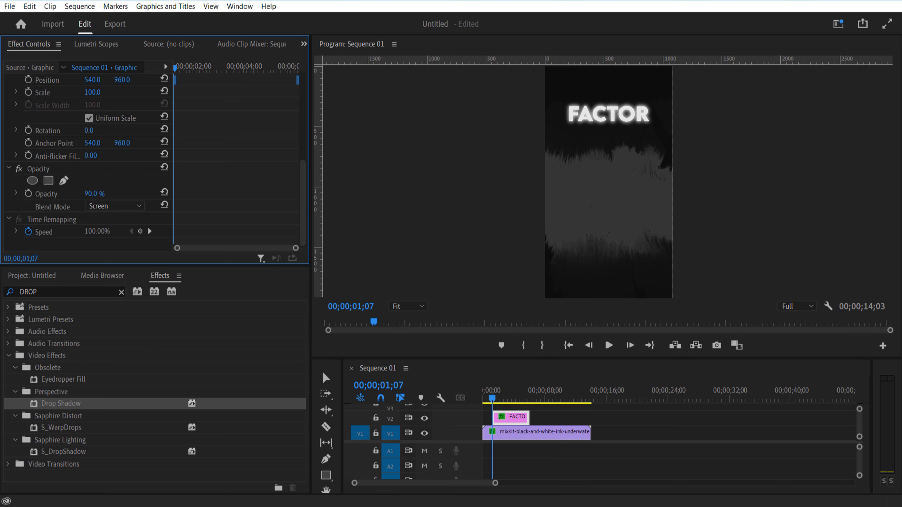
Create a 1080 by 1920 black video and place it on V3 directly above the FACTOR title
key(shift+1)
click(272, 482)
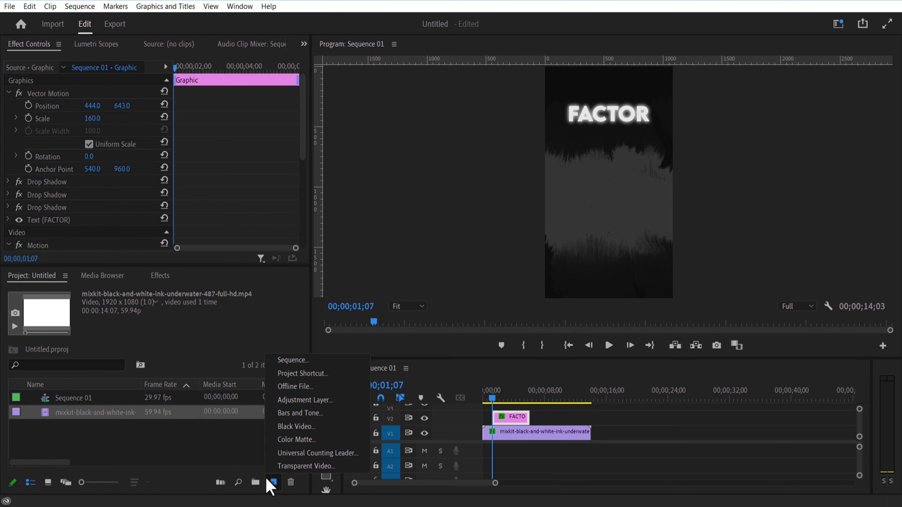
click(298, 427)
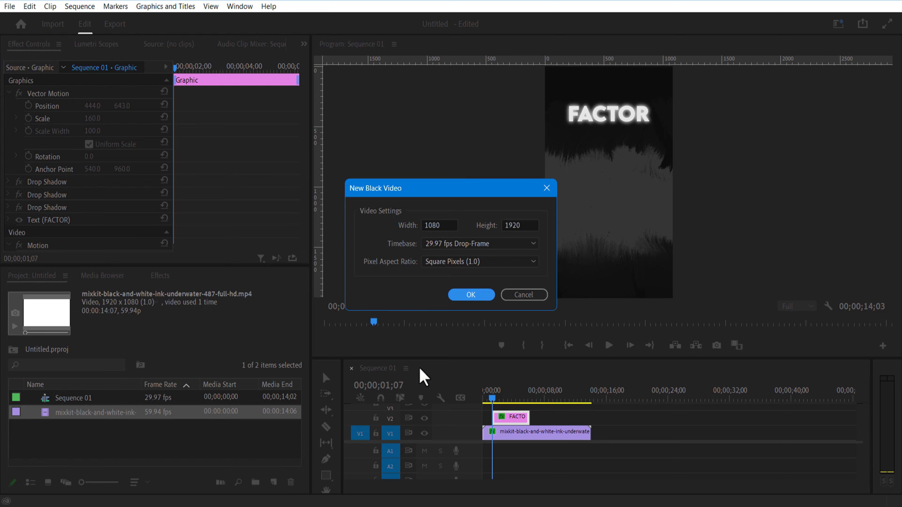
click(482, 294)
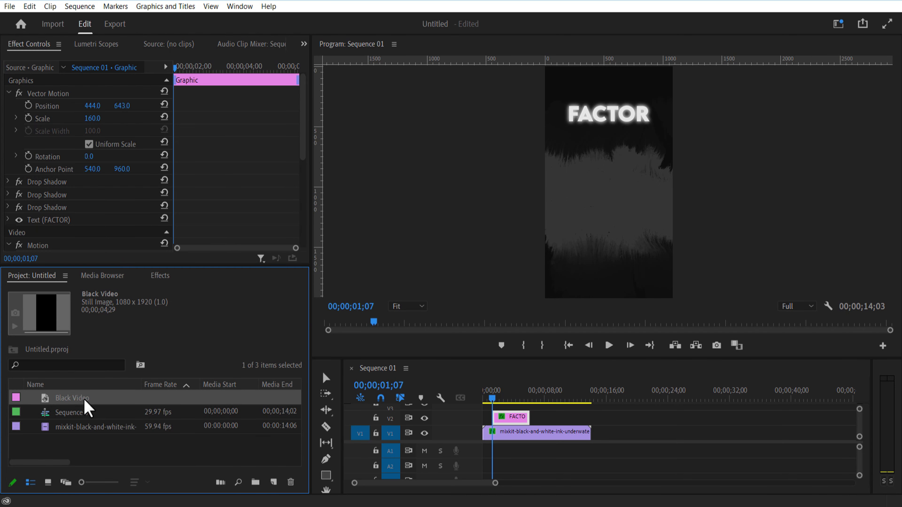
drag(87, 409, 514, 413)
Apply the Grid effect to the black video clip on V3
click(159, 276)
click(70, 290)
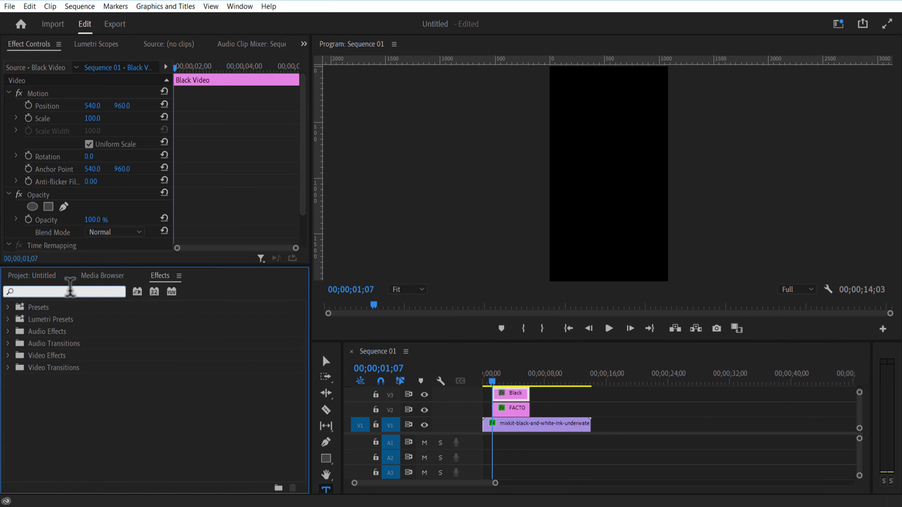
text(GRID)
drag(76, 379, 511, 393)
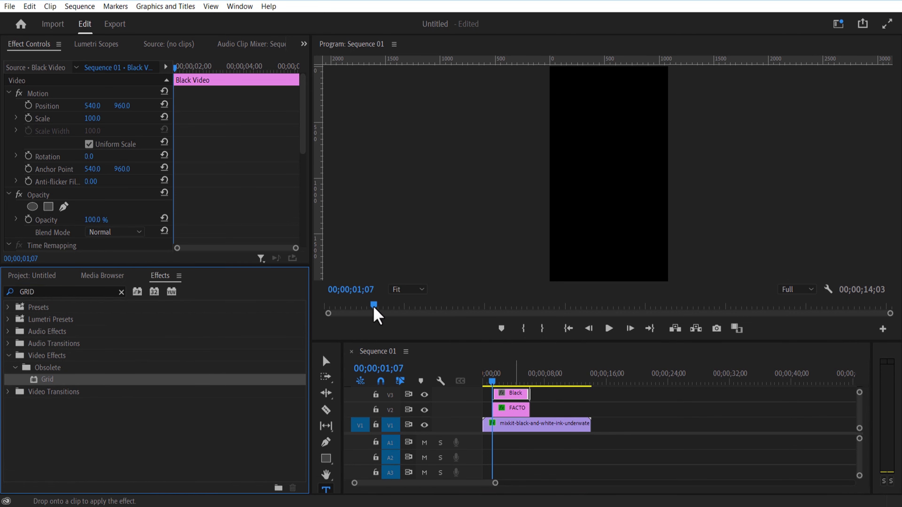
Turn the grid into thin horizontal lines with the anchor at -35, 1114 and the corner at 1383, 1136
drag(302, 141, 312, 222)
drag(93, 150, 203, 125)
drag(92, 125, 25, 125)
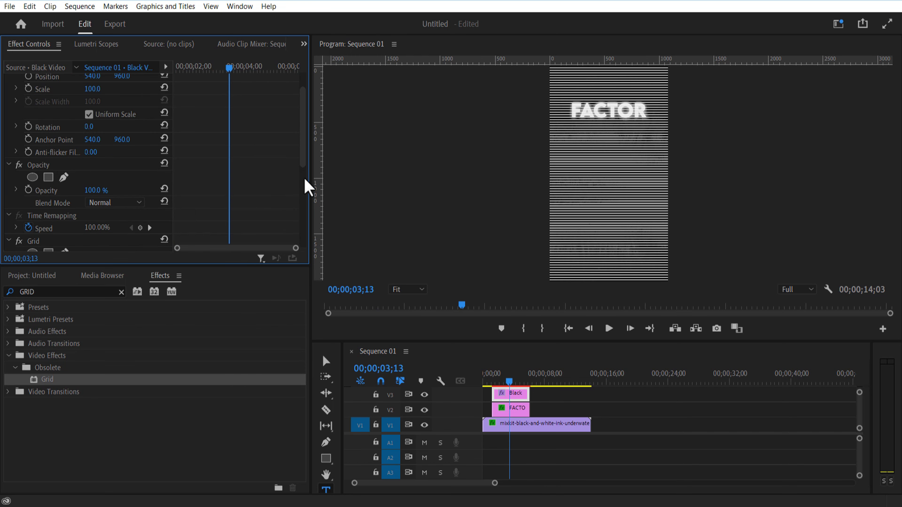
Set the black video clip's blend mode to Overlay
drag(306, 185, 306, 203)
click(114, 155)
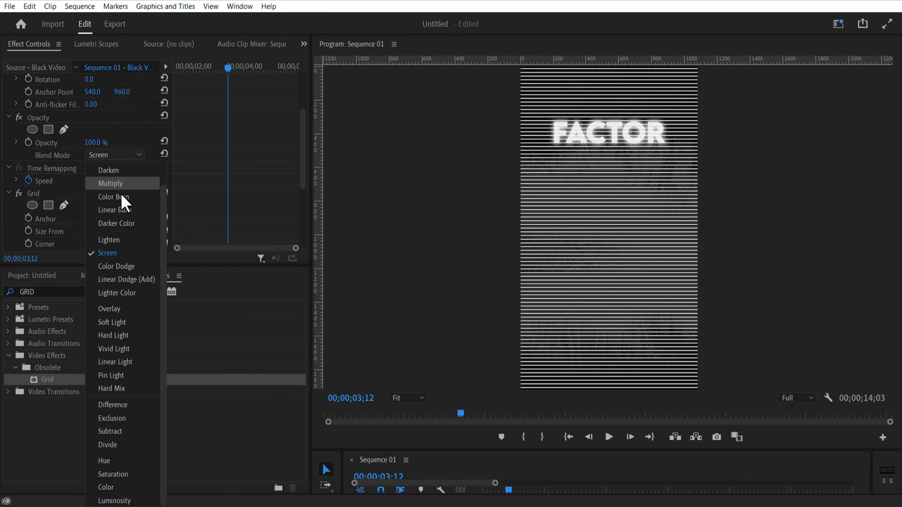
click(125, 311)
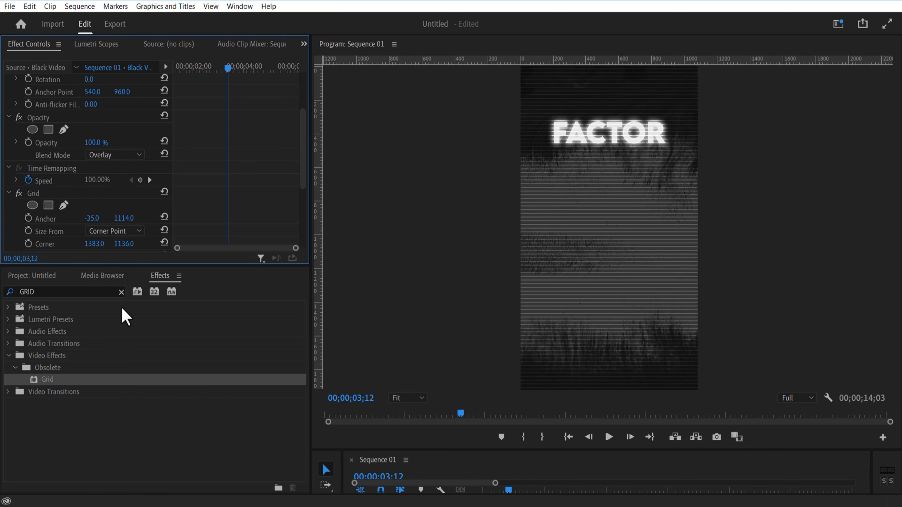
drag(574, 449, 574, 309)
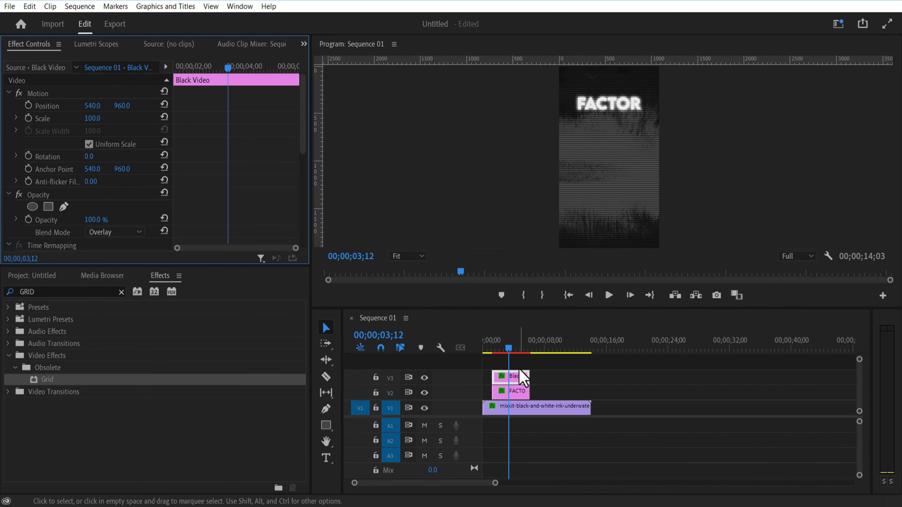
Keyframe the FACTOR title's horizontal position from 1370 at 00;00;01;07 to -503 at 00;00;01;27
drag(509, 350, 492, 349)
click(506, 394)
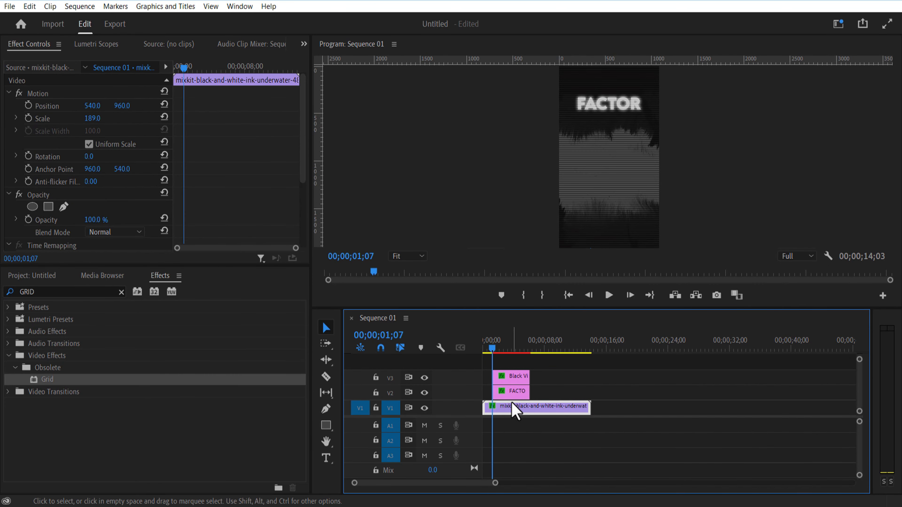
click(509, 395)
click(29, 105)
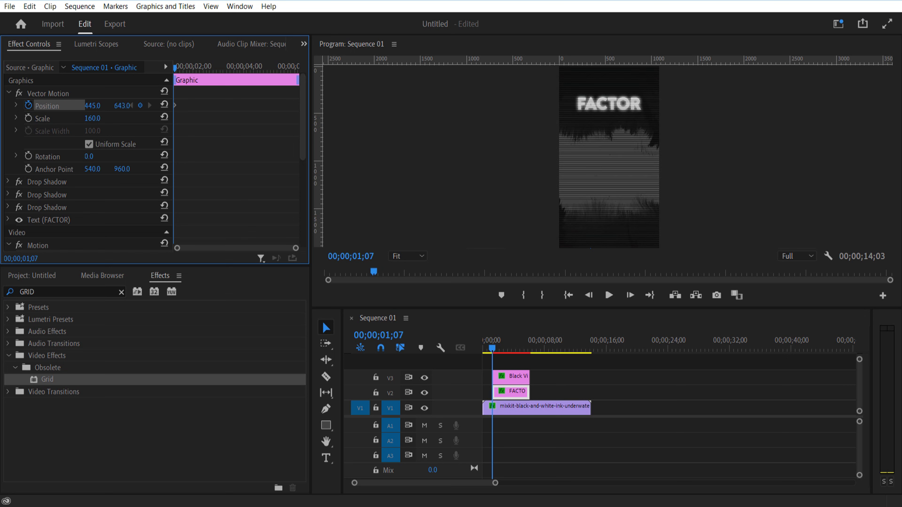
drag(93, 105, 250, 105)
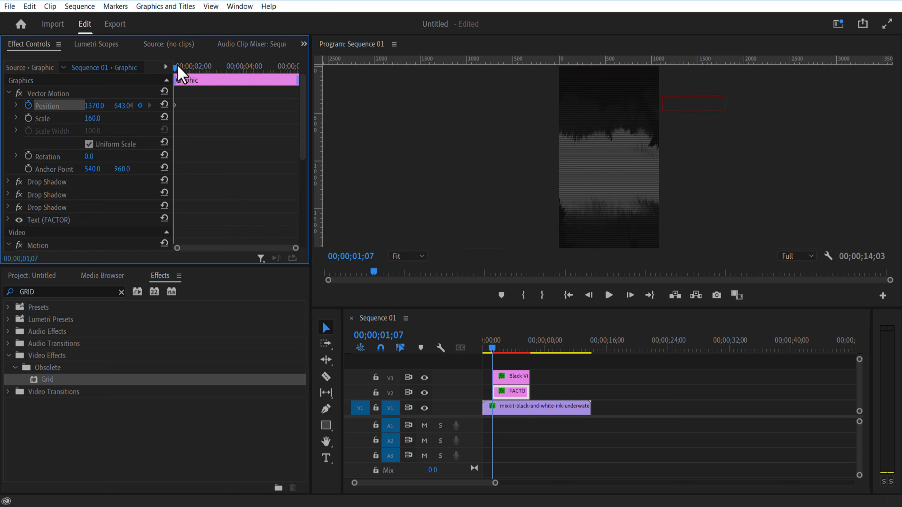
drag(176, 69, 191, 75)
drag(94, 106, 1, 106)
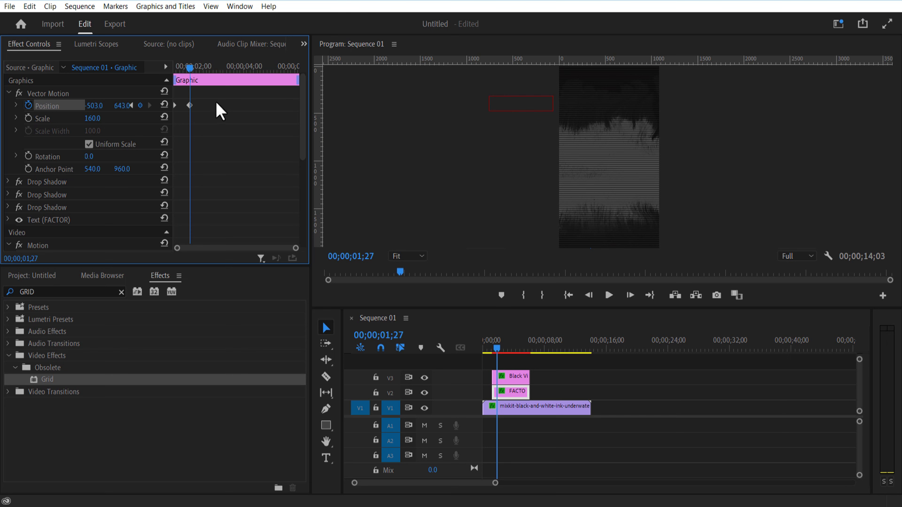
Set the temporal interpolation of the FACTOR title's position keyframes to Auto Bezier
right_click(187, 106)
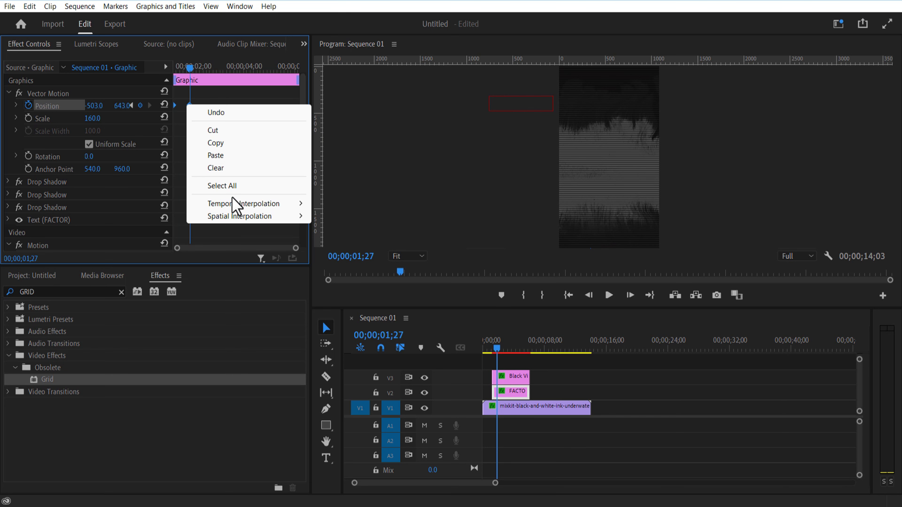
mouse_move(244, 215)
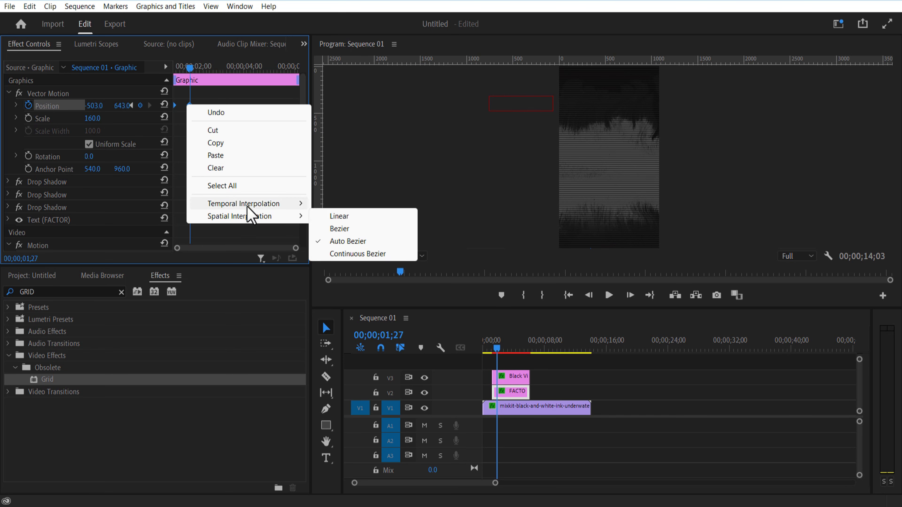
click(349, 229)
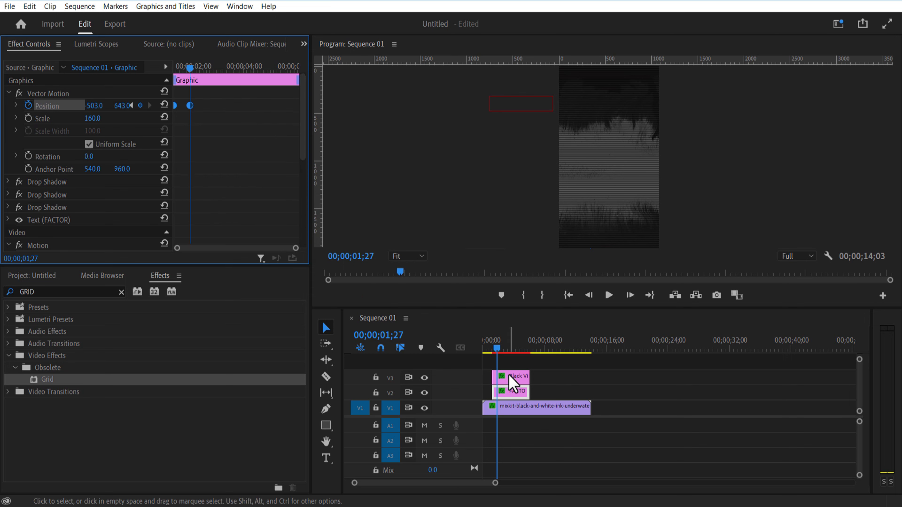
Move the black video clip up to V4 and duplicate the FACTOR title from V2 onto V3
mouse_move(513, 382)
mouse_down()
mouse_move(516, 366)
mouse_move(514, 388)
mouse_move(512, 378)
mouse_up()
click(513, 394)
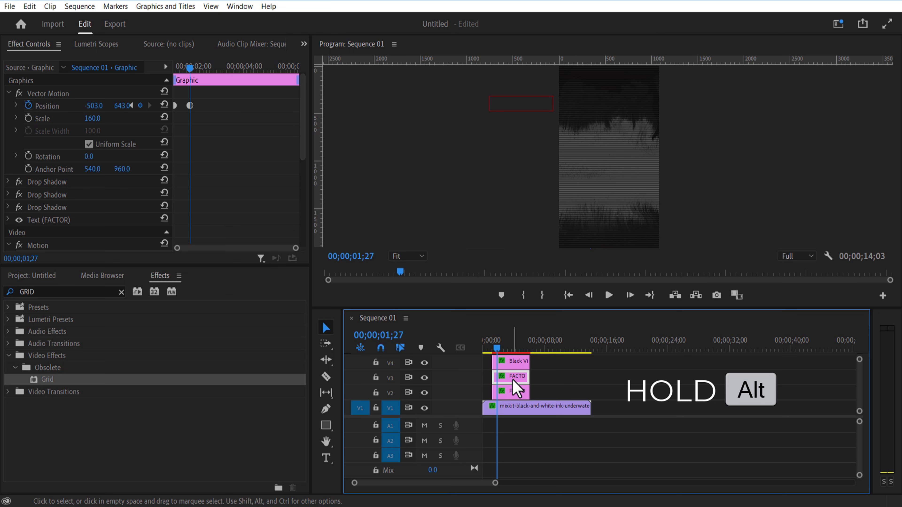
Replace the V3 title's position keyframes with a starting keyframe at -496, 1899 at 00;00;01;07
drag(200, 99, 163, 112)
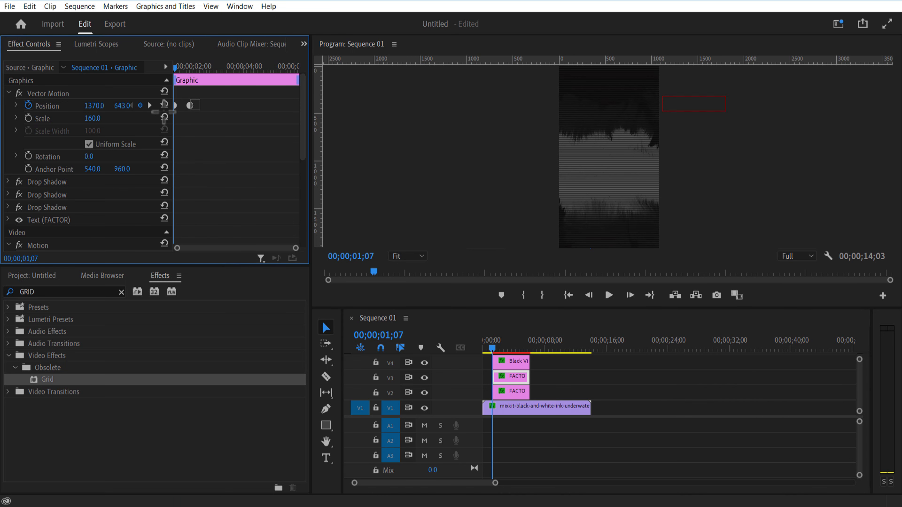
key(Delete)
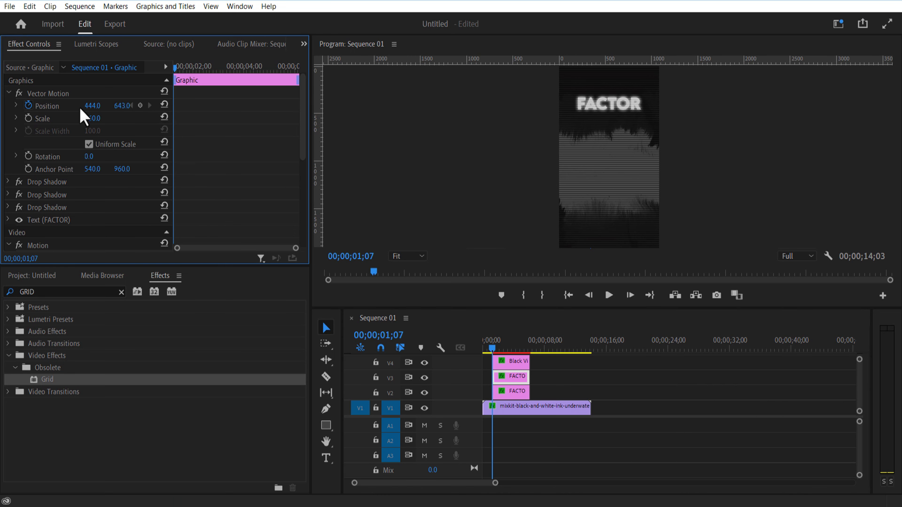
click(30, 106)
drag(122, 106, 567, 106)
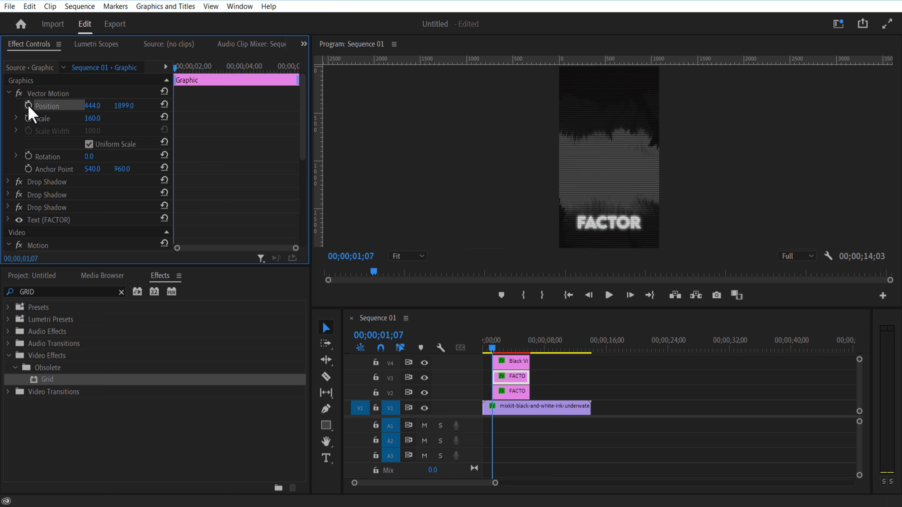
drag(95, 106, 2, 106)
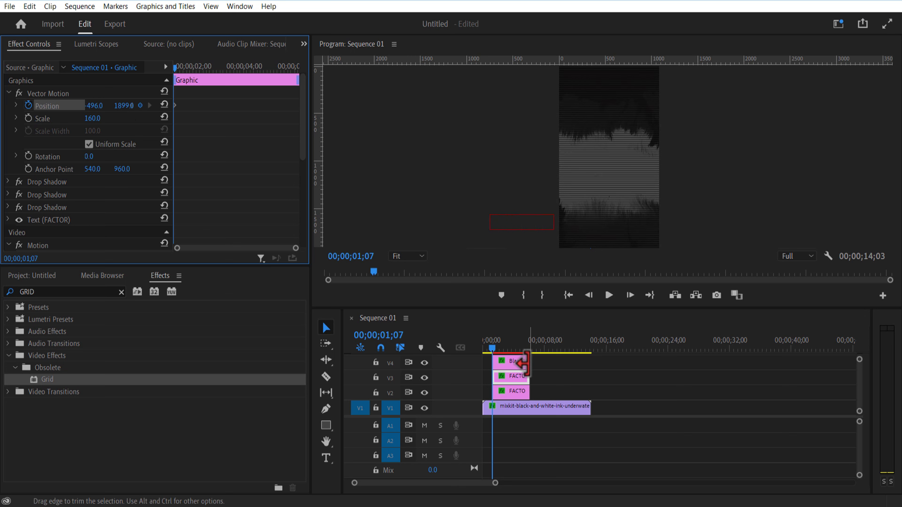
Keyframe the V3 title's horizontal position at 1420 at 00;00;01;27, matching the V2 title's end keyframe time
click(515, 392)
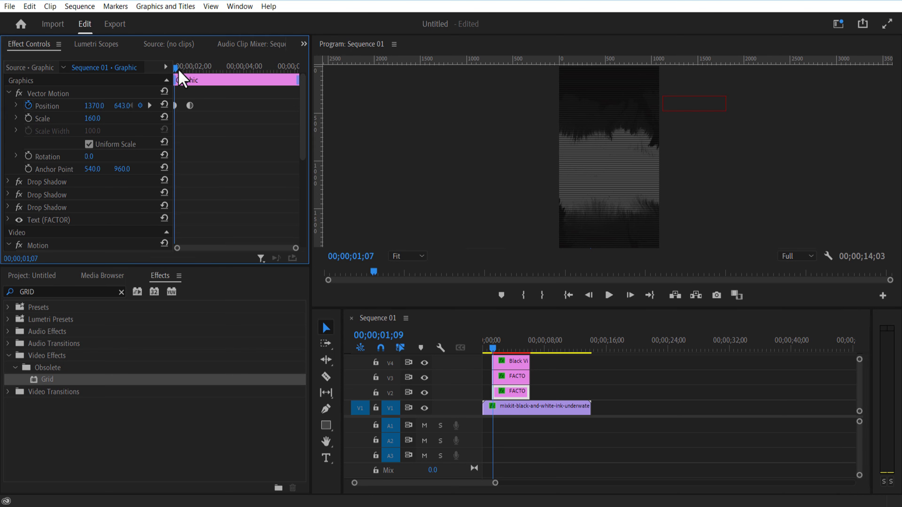
drag(180, 69, 193, 80)
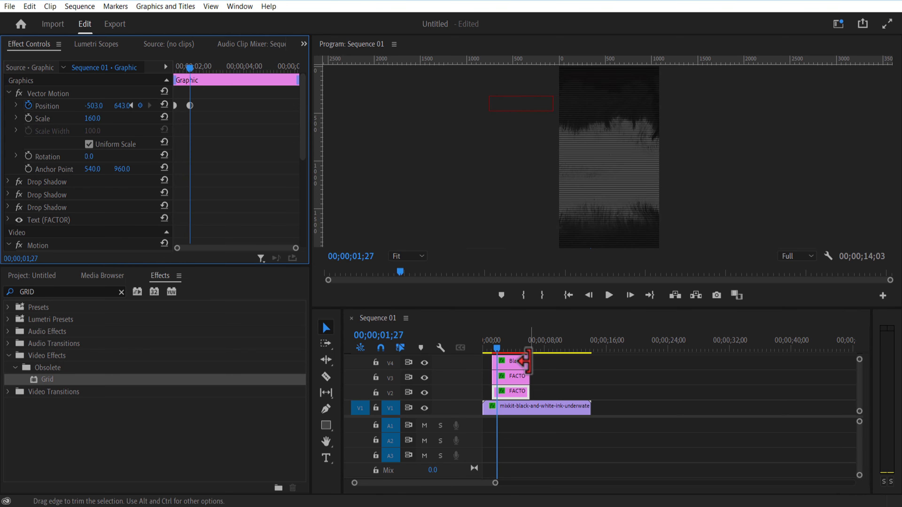
click(522, 377)
drag(97, 105, 149, 106)
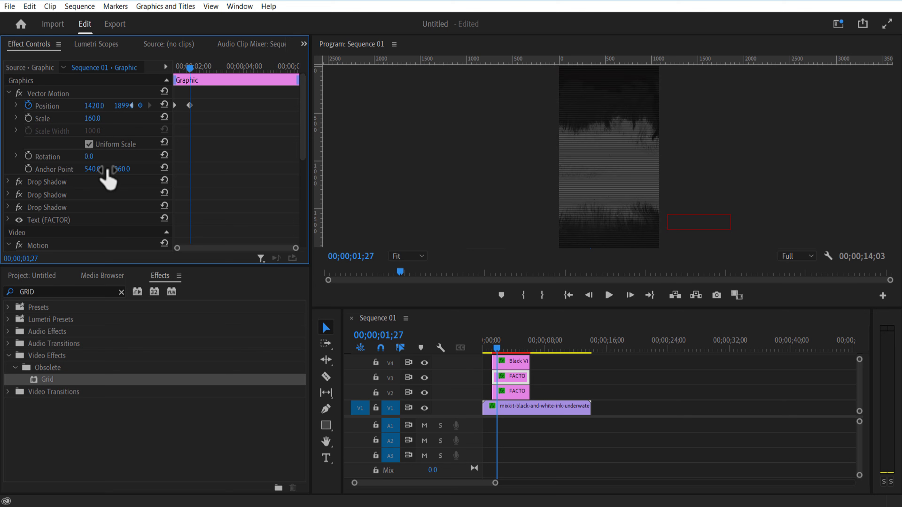
Set the V3 title's position keyframes to Auto Bezier temporal interpolation and play the animation
right_click(190, 106)
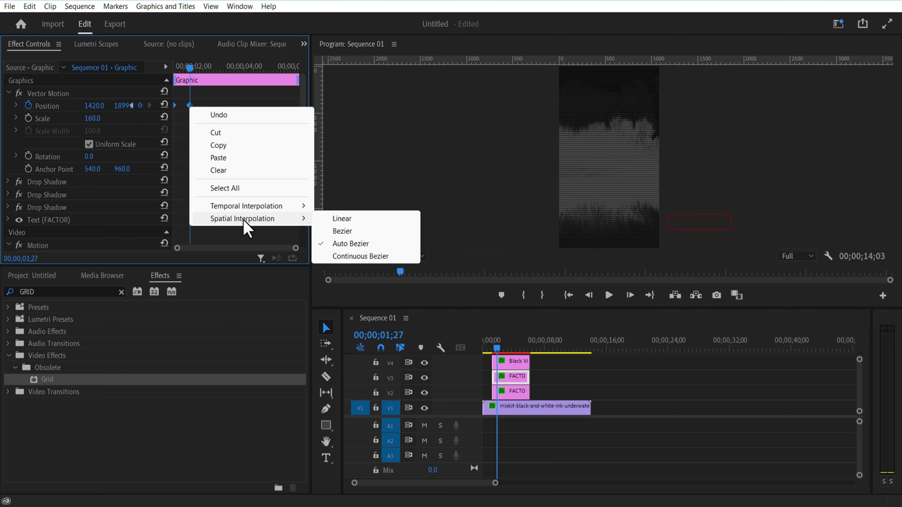
mouse_move(247, 206)
click(360, 244)
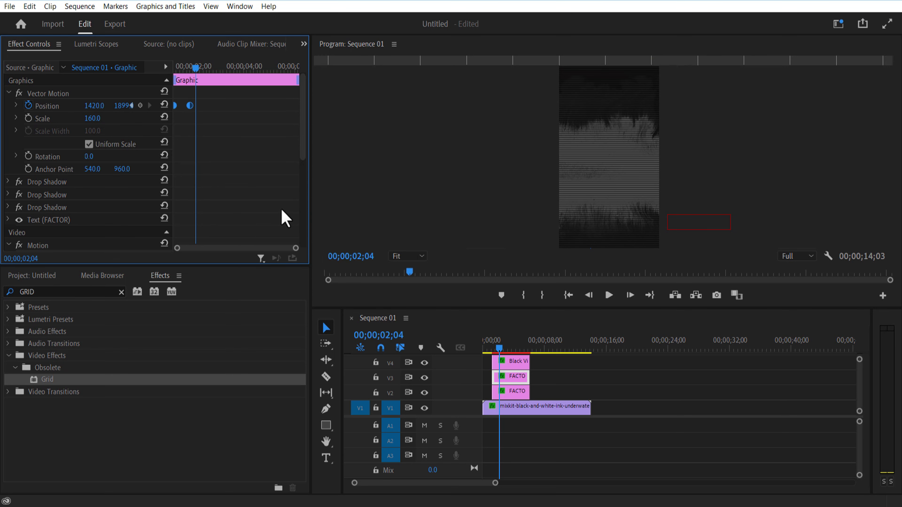
click(543, 406)
click(608, 295)
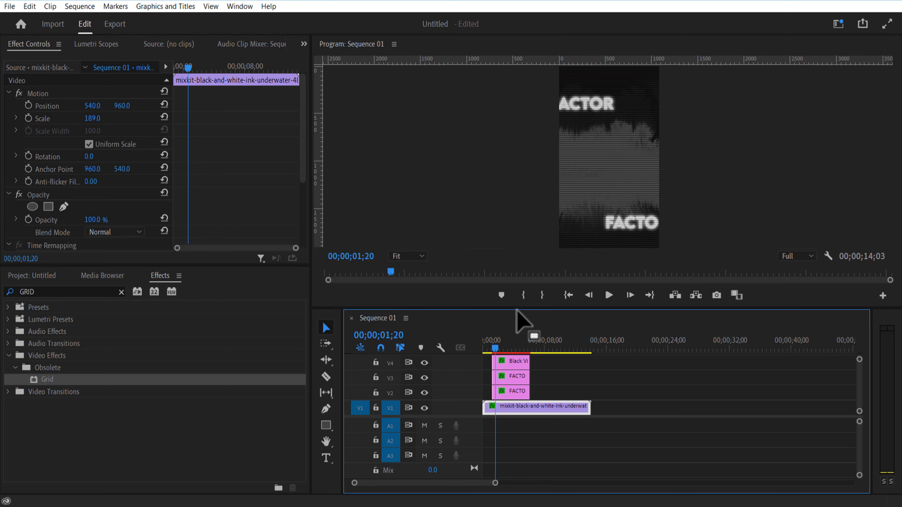
Move the black video clip up to V5 and duplicate the V3 FACTOR title onto V4
drag(515, 307, 515, 277)
click(510, 348)
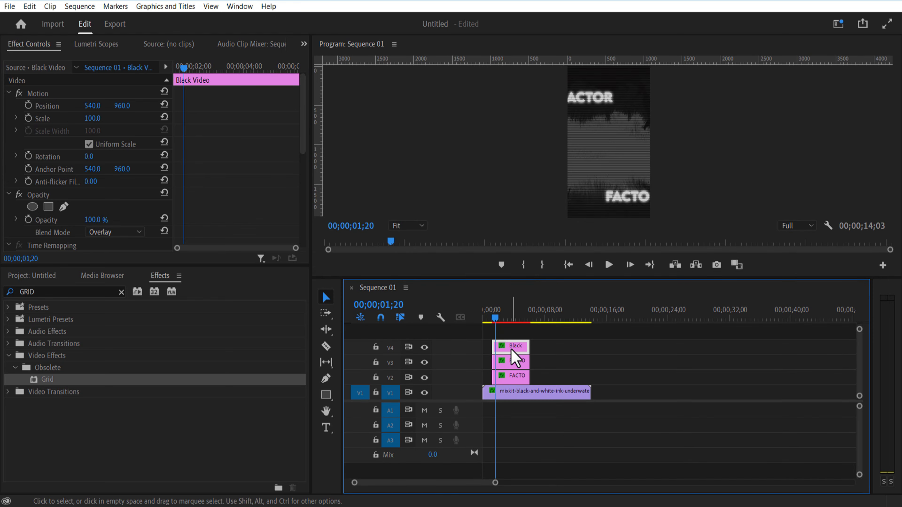
drag(510, 348, 512, 340)
click(513, 363)
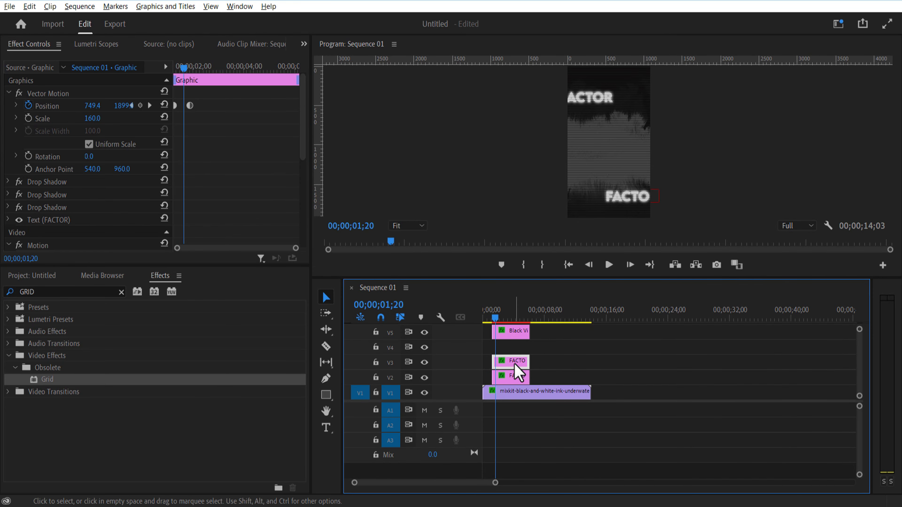
drag(515, 366, 514, 352)
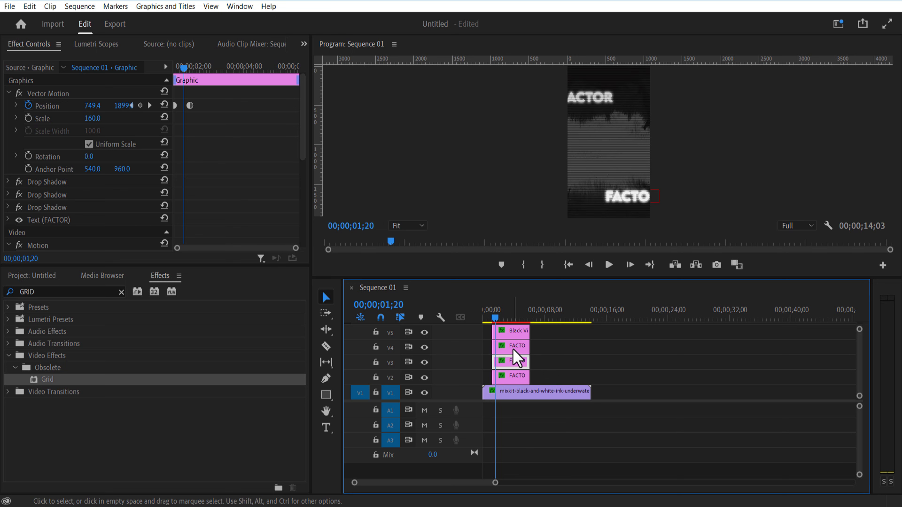
Remove the V4 title's position keyframes and place it mid-frame at 444, 1287
drag(536, 278, 536, 358)
key(Delete)
drag(249, 139, 79, 105)
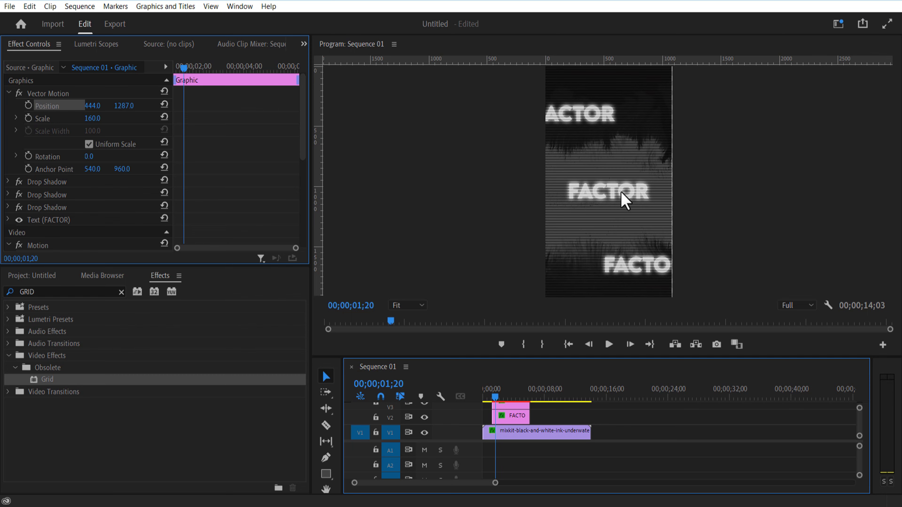
Change the V4 title's font to Century
click(8, 219)
drag(302, 107, 302, 114)
click(159, 230)
drag(249, 256, 249, 267)
click(107, 355)
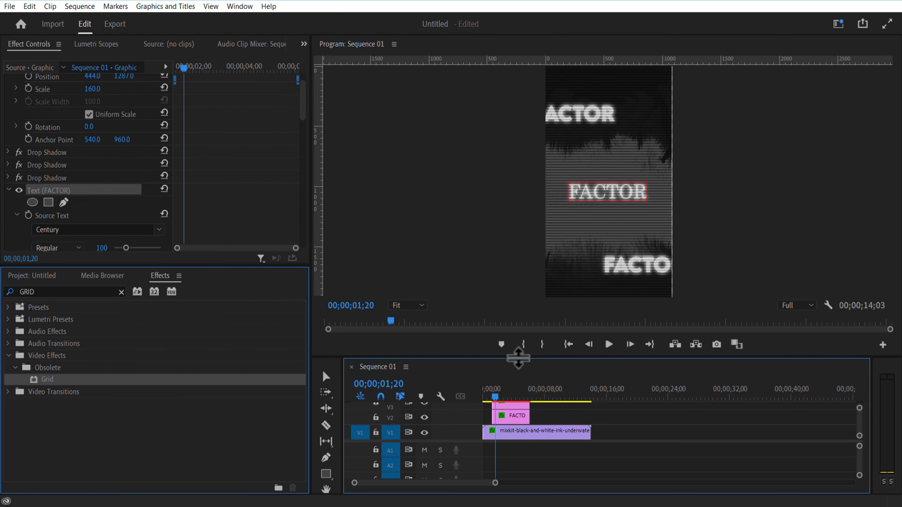
Add a four-point polygon mask to the V4 text, enlarge it beyond the word's width and shift it right until the word is hidden
drag(518, 359, 519, 283)
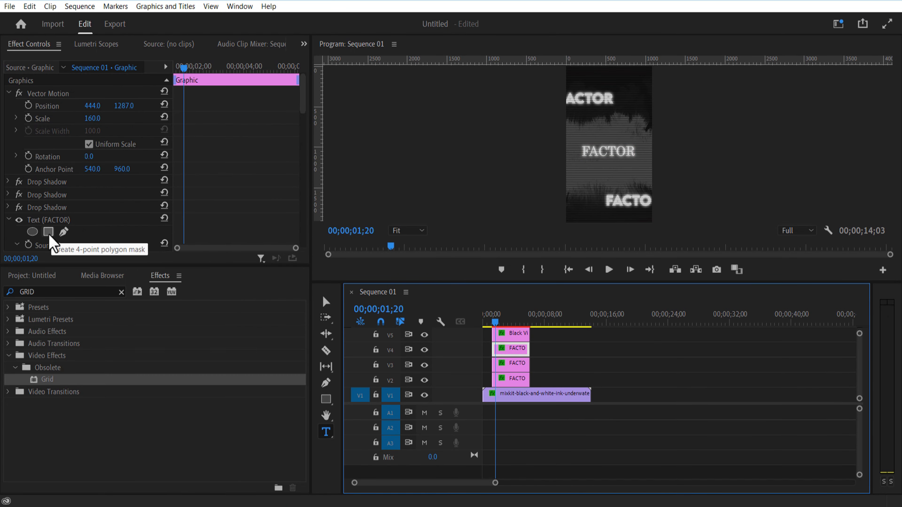
click(49, 233)
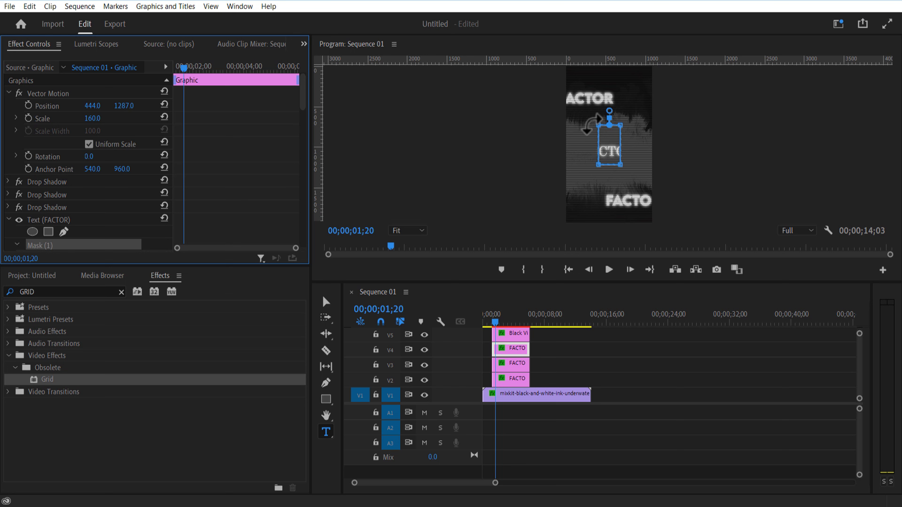
drag(598, 124, 578, 135)
drag(598, 165, 560, 176)
drag(578, 135, 551, 126)
drag(620, 125, 691, 122)
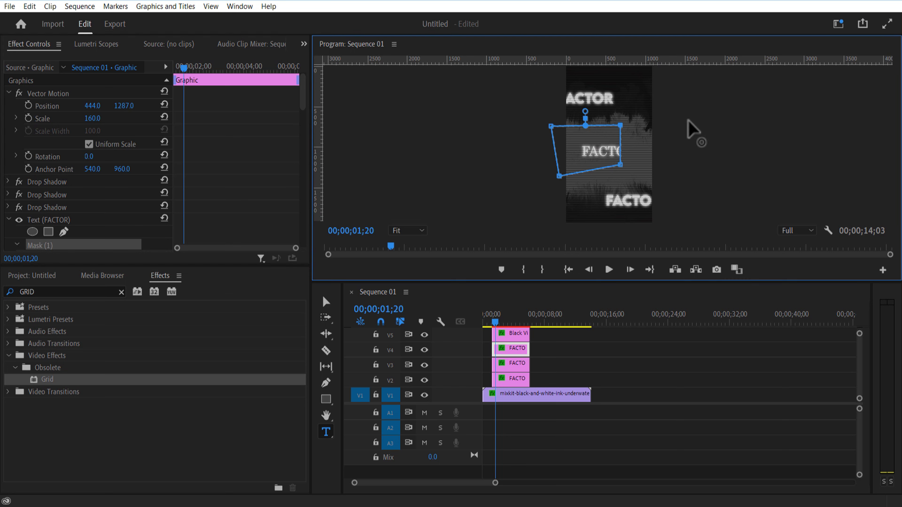
drag(620, 164, 672, 168)
drag(582, 149, 662, 155)
Keyframe the V4 text's mask path from 00;00;01;20 to 00;00;02;04 so that the mask slides left over the whole word
scroll(302, 117, down, 3)
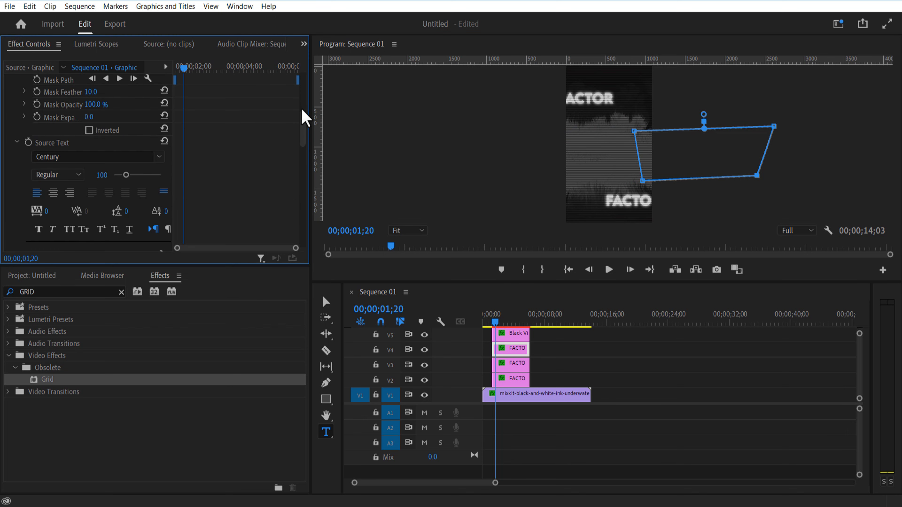
click(37, 199)
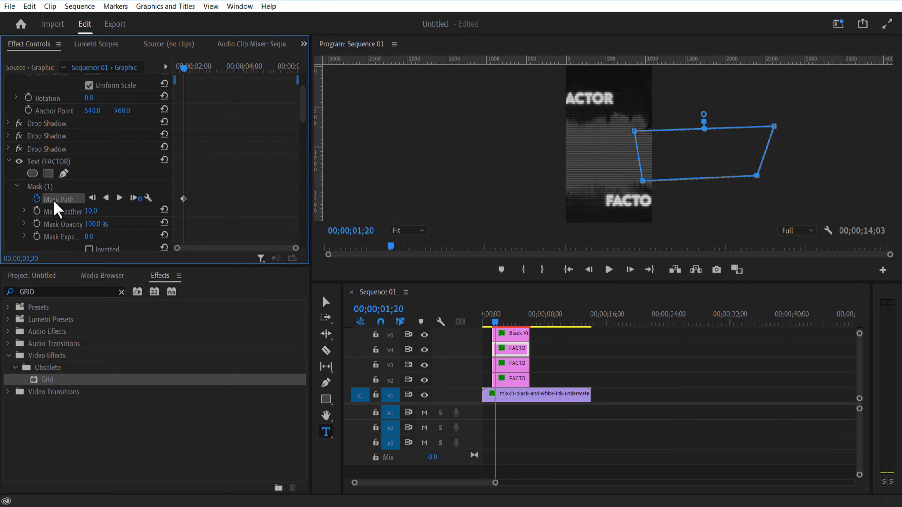
click(192, 71)
drag(194, 75, 196, 76)
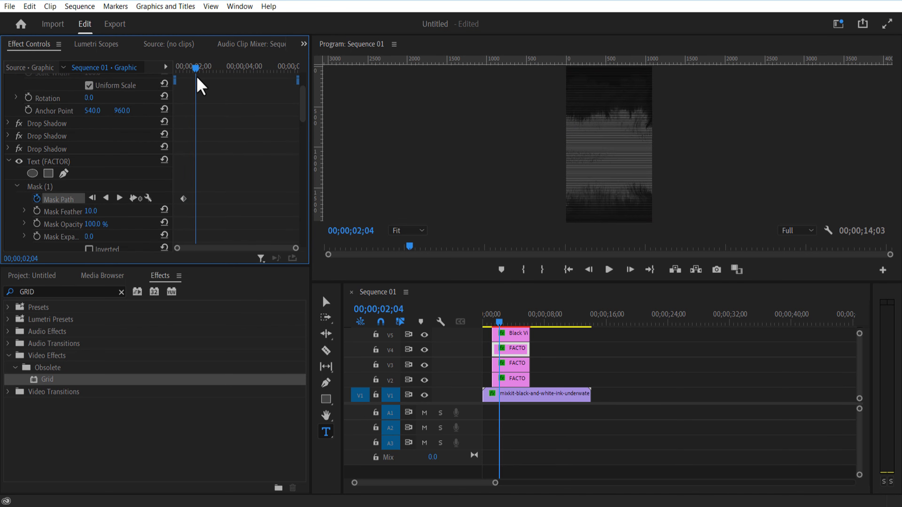
click(50, 187)
drag(691, 151, 603, 150)
Move the first mask path keyframe close to the clip's start, set the mask feather to 97 and scrub through the reveal
drag(183, 199, 176, 199)
drag(195, 69, 193, 97)
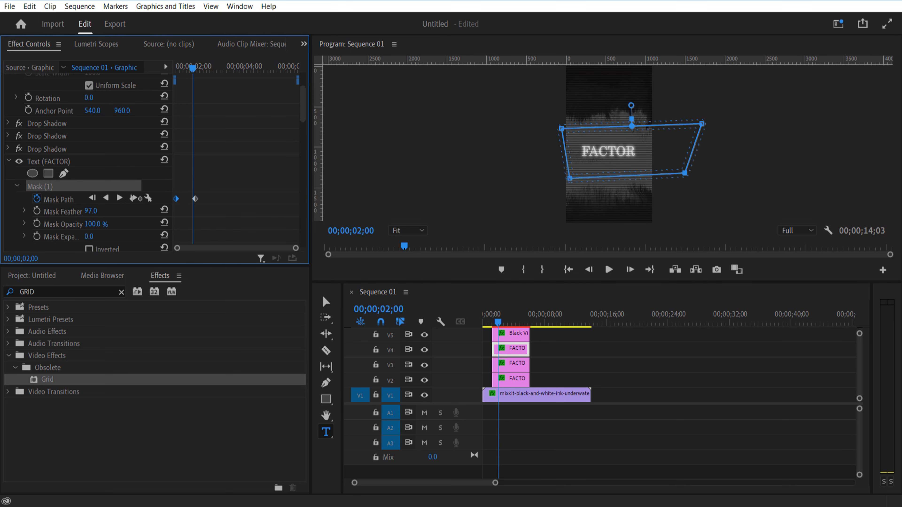
click(494, 316)
drag(497, 319, 502, 323)
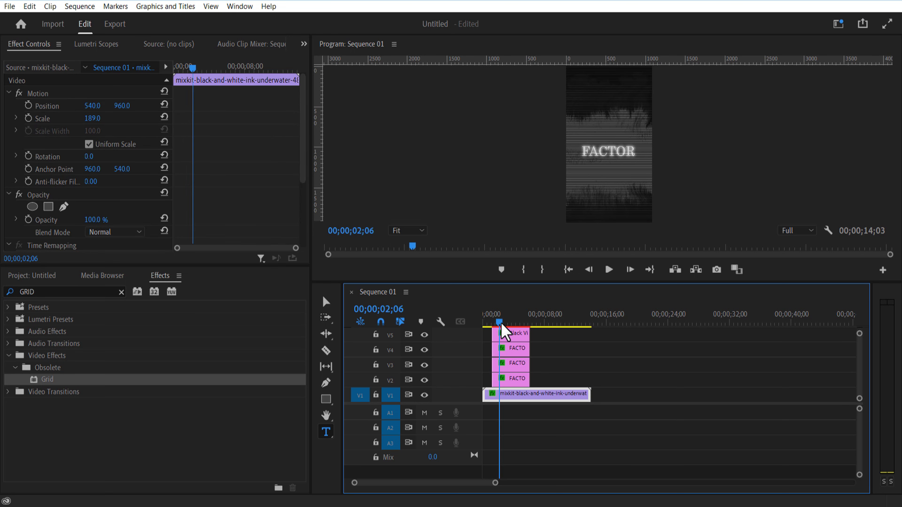
Find the Gaussian Blur effect and apply it to the V4 FACTOR title
click(510, 350)
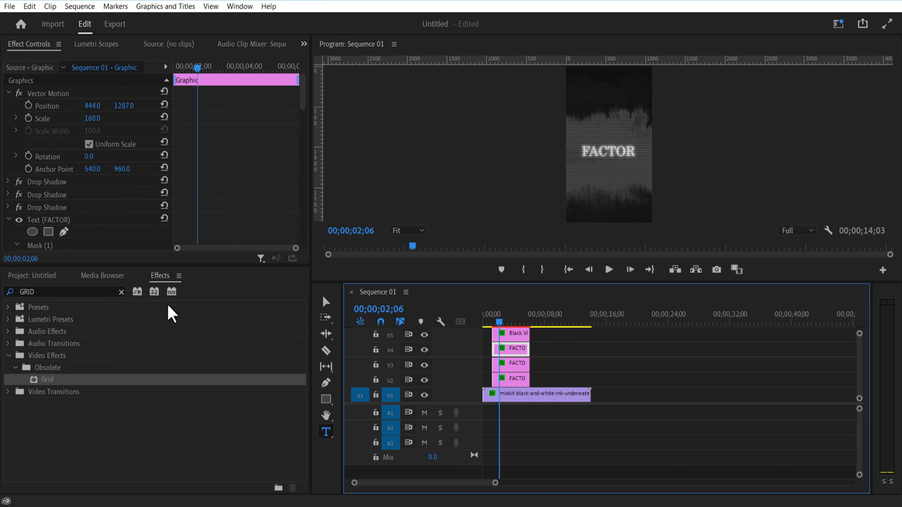
click(73, 290)
text(GAUSS)
drag(64, 415, 523, 353)
Keyframe the V4 title's Gaussian Blur from a blurriness of 50 at 00;00;01;07 down to sharp text at 00;00;01;26
drag(303, 101, 303, 217)
drag(197, 68, 173, 68)
drag(302, 199, 301, 109)
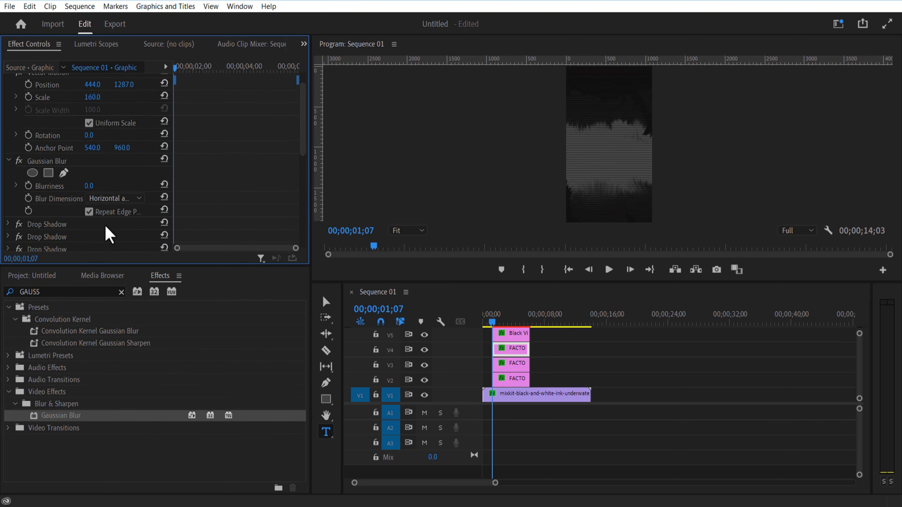
click(28, 186)
drag(88, 187, 88, 186)
drag(177, 67, 190, 78)
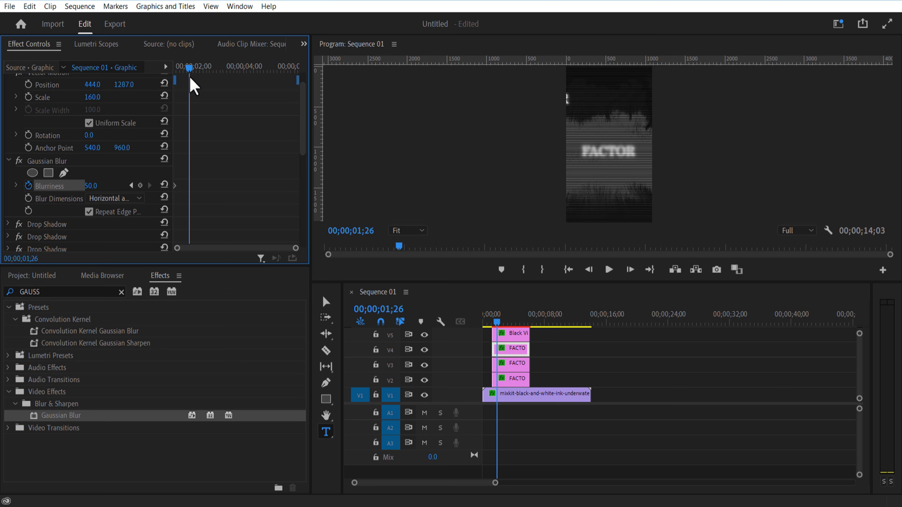
drag(92, 185, 75, 186)
Replace the V3 title's end position keyframe with one at 941, 1899 and move it to 00;00;01;27
drag(202, 67, 174, 72)
drag(95, 192, 187, 77)
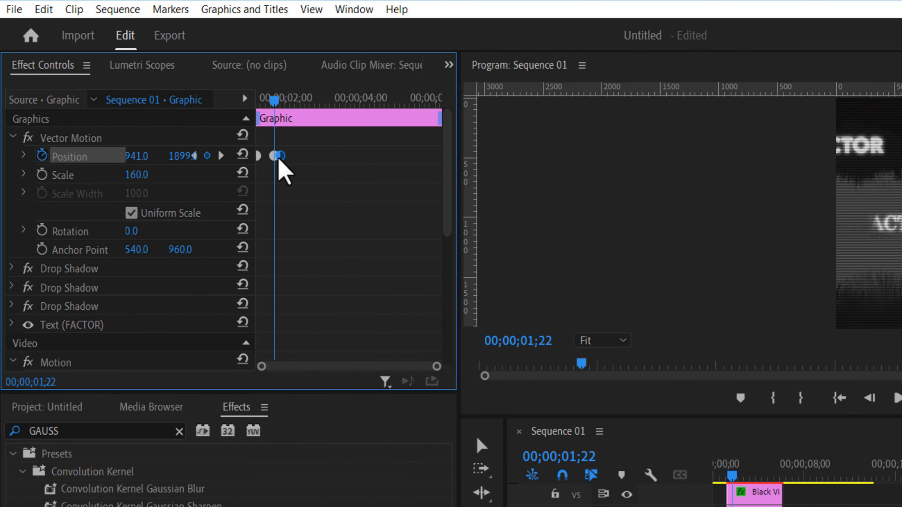
key(Delete)
drag(275, 102, 280, 119)
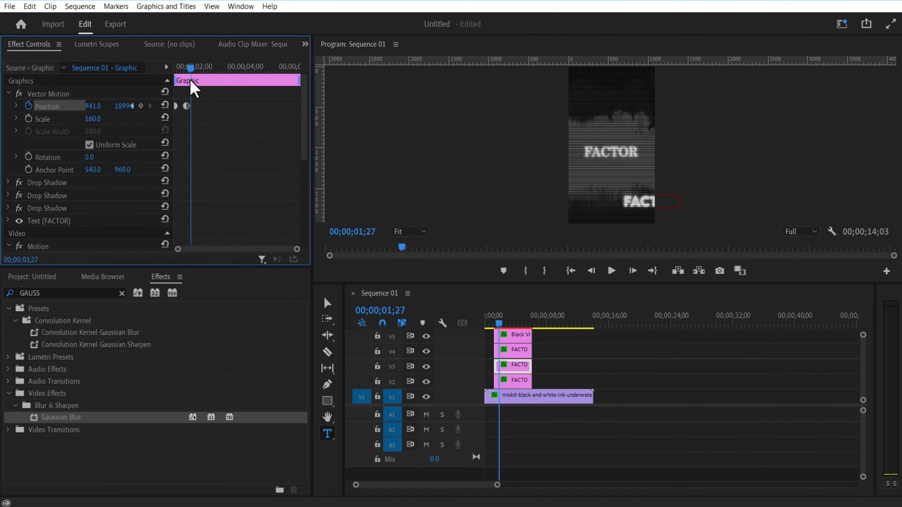
drag(186, 106, 191, 106)
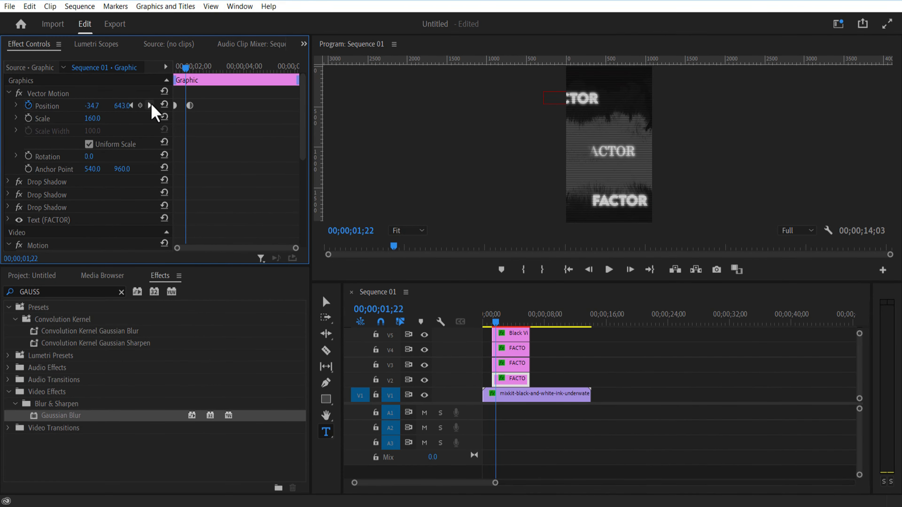
End the V2 title's movement at -34.7, 643 by replacing its last position keyframe at 00;00;01;27
click(188, 106)
drag(185, 69, 188, 68)
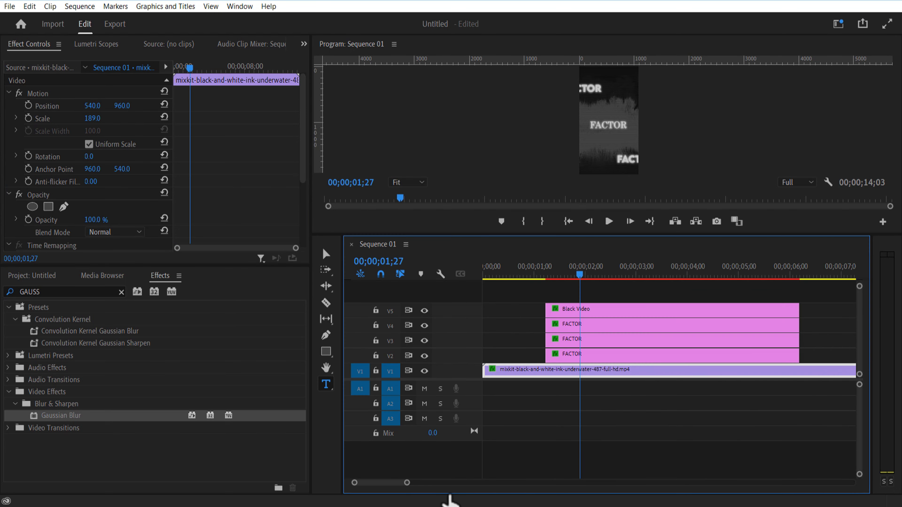
Cut the clips on tracks V1 to V5 at 00;00;01;29 with the Razor tool
drag(575, 274, 664, 393)
key(c)
click(584, 370)
click(584, 341)
click(584, 325)
click(584, 311)
key(v)
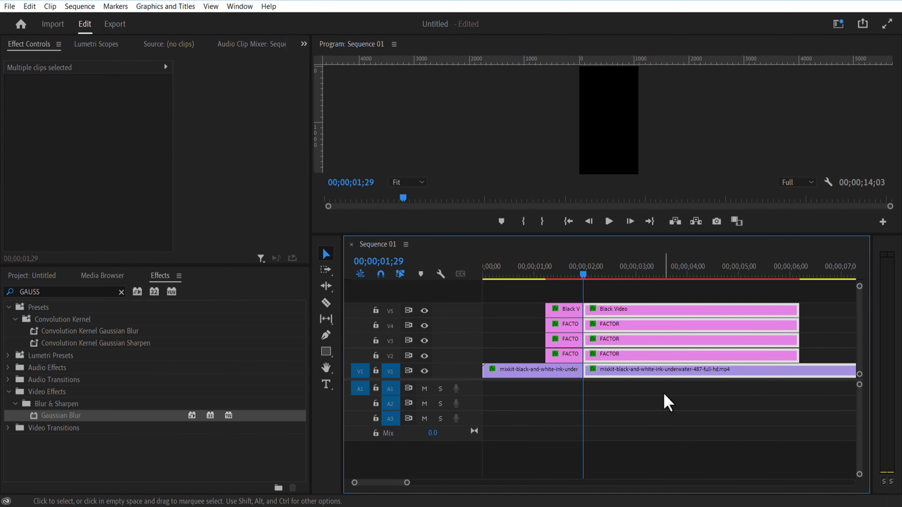
Delete the clip sections after 00;00;01;29 and nest the remaining clips on V1 to V5 as 1ST SCENE
key(Delete)
drag(560, 291, 594, 379)
right_click(561, 308)
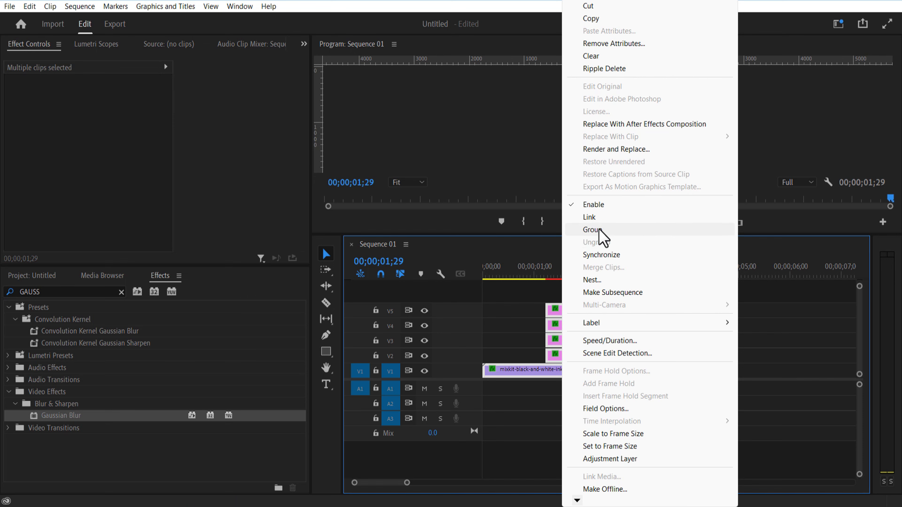
click(599, 280)
text(1ST SCENE)
key(Return)
Move the 1ST SCENE nest from track V1 up to V2
drag(582, 275, 573, 315)
drag(576, 371, 578, 355)
click(576, 275)
Create a 1080 by 1920 near-white color matte named BG
click(38, 276)
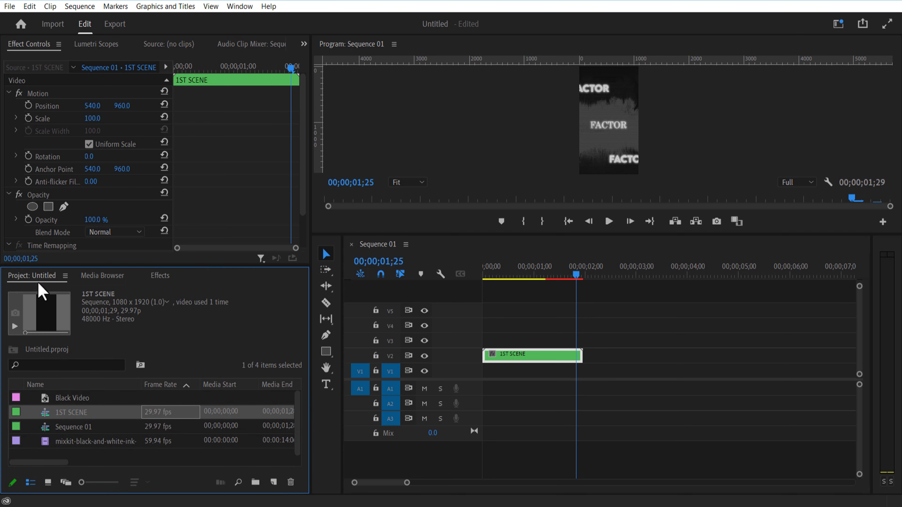
click(276, 480)
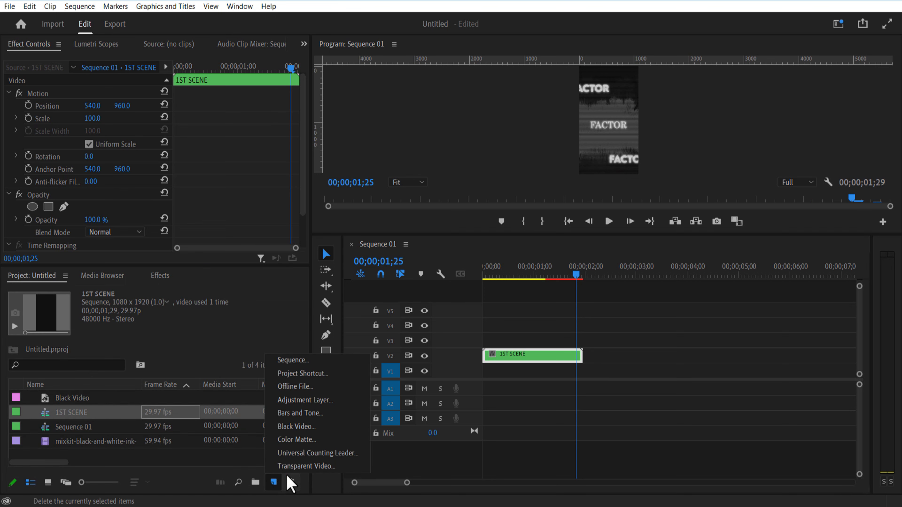
click(318, 440)
click(471, 294)
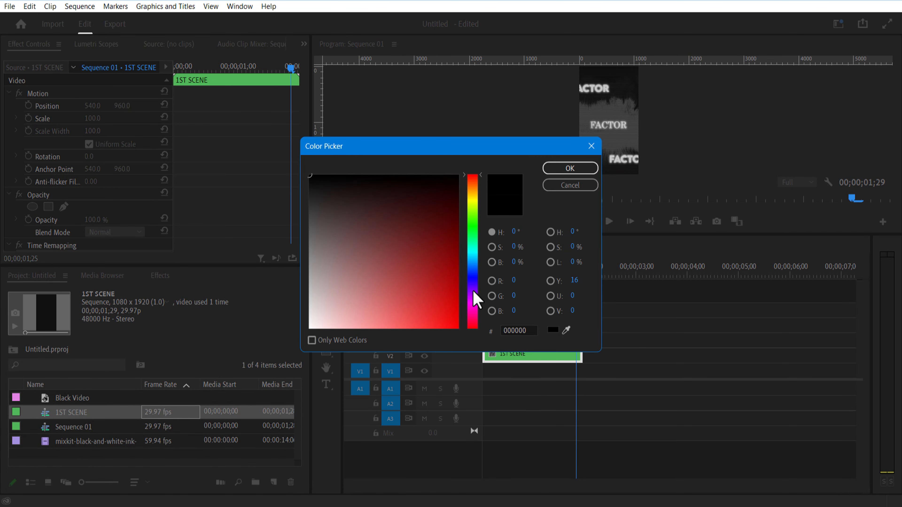
click(313, 222)
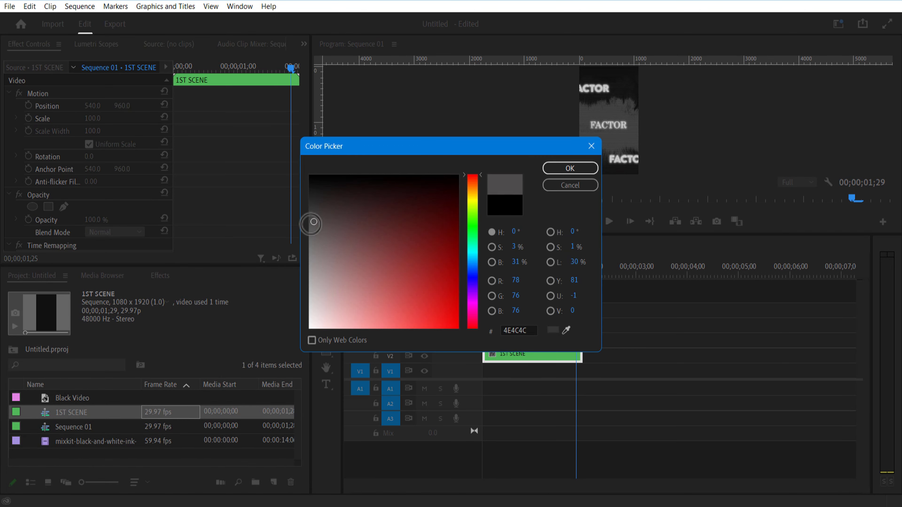
click(566, 170)
text(BG)
click(419, 273)
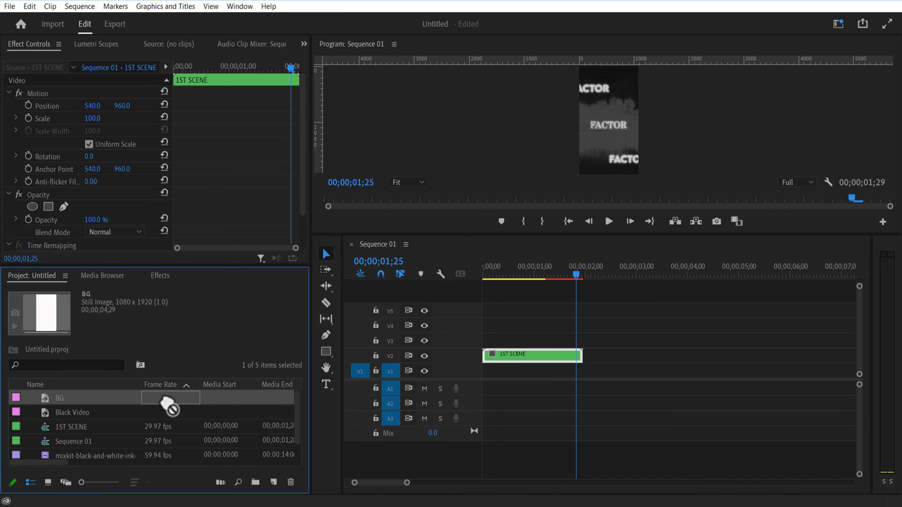
Place BG on V1 starting at 00;00;01;14, under the end of 1ST SCENE, and apply the 4-Color Gradient effect to it
drag(169, 401, 598, 373)
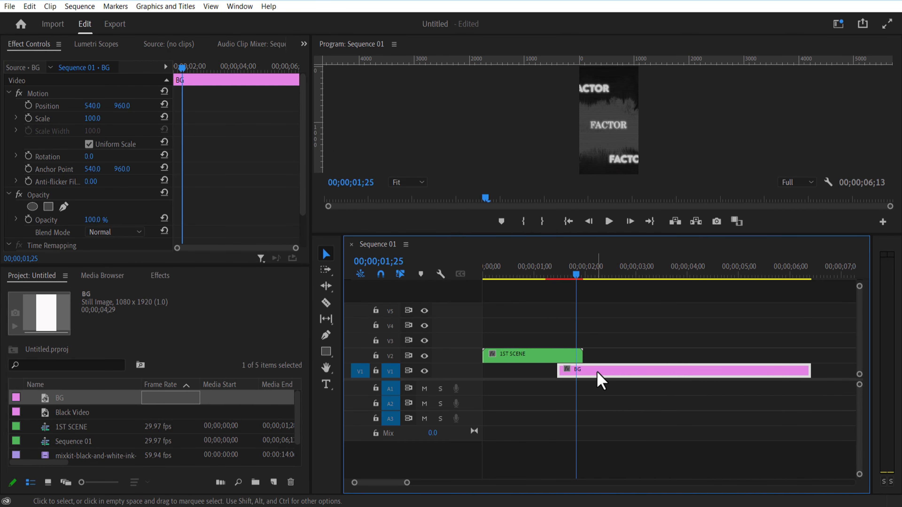
click(610, 276)
click(159, 277)
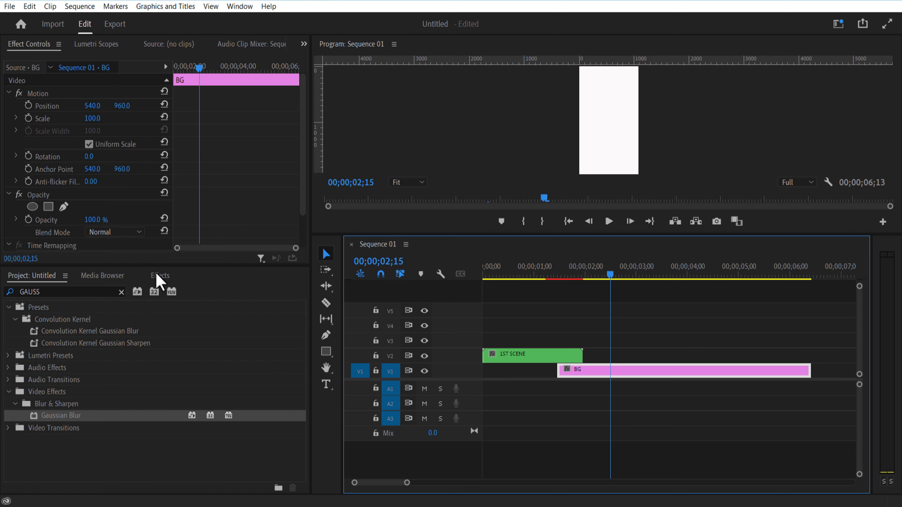
double_click(72, 287)
text(4-)
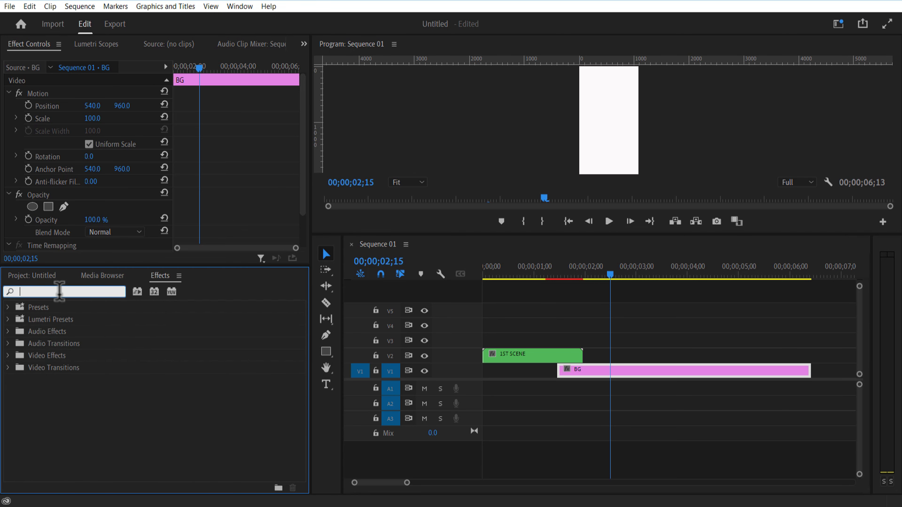
drag(83, 380, 622, 373)
Set the 4-Color Gradient's Colors 1, 2 and 4 to near-black and Color 3 to near-white
drag(306, 130, 306, 202)
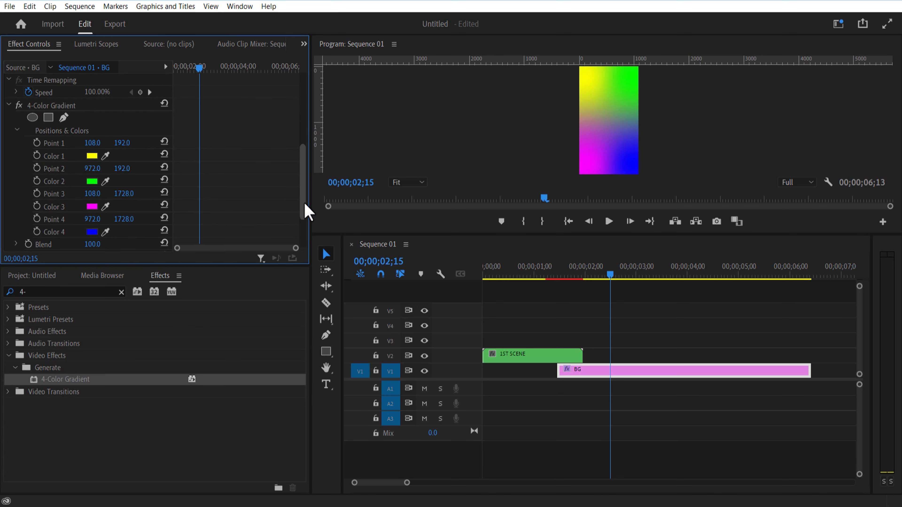
click(91, 156)
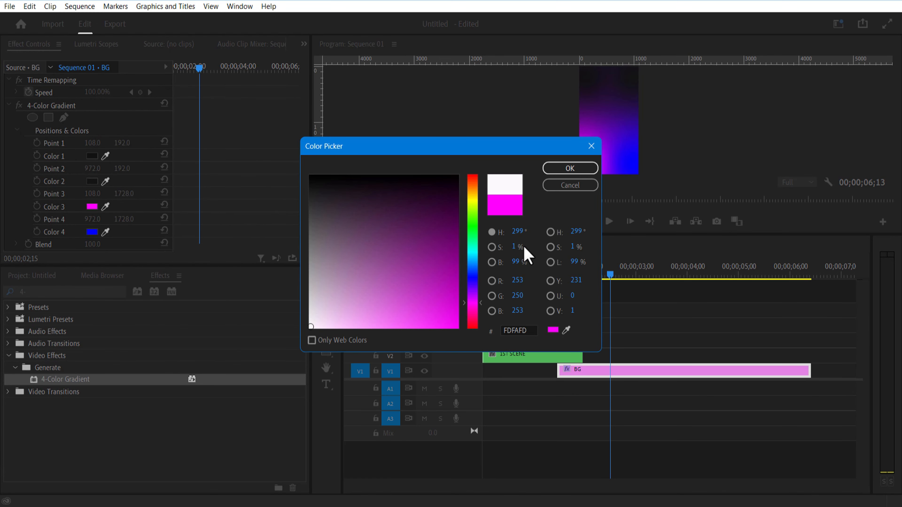
click(310, 316)
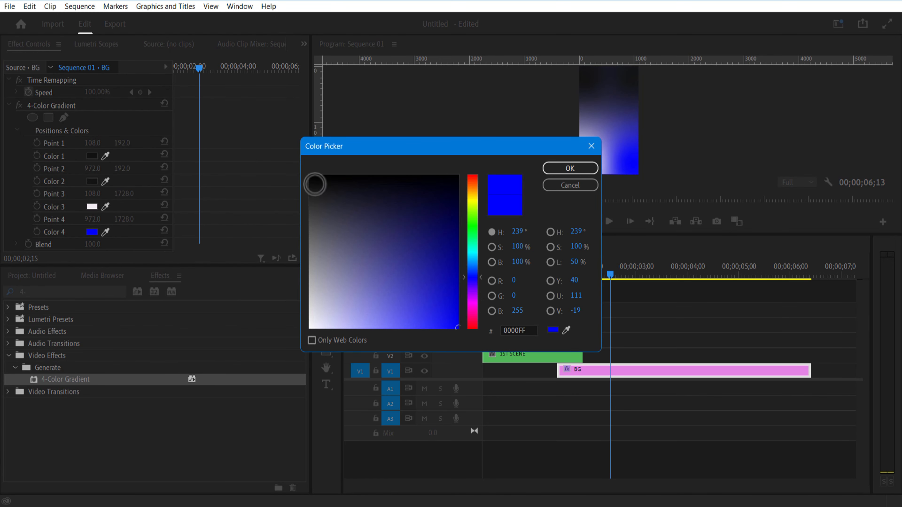
click(315, 184)
click(570, 168)
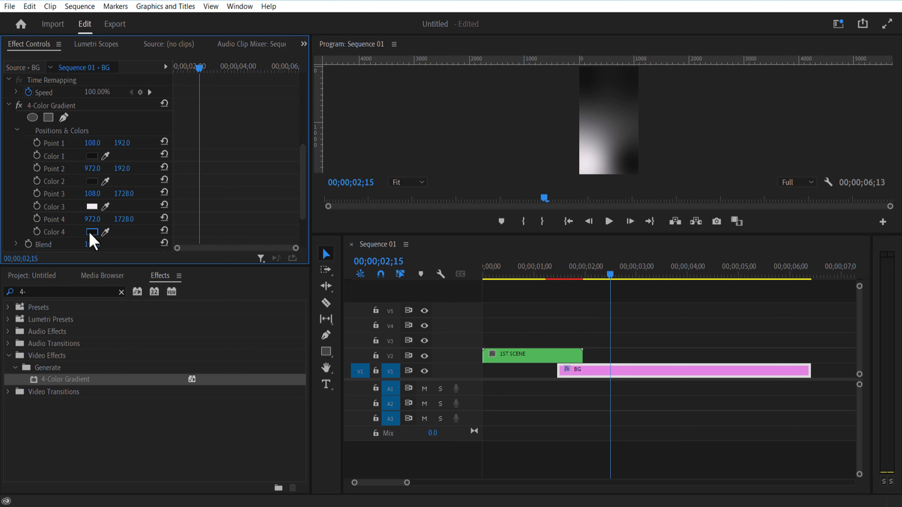
Position the gradient points at 194, 167; 830, 192; 571, 970; and 552, 1690, and raise Blend for a softer central glow
drag(122, 193, 97, 193)
drag(92, 194, 121, 207)
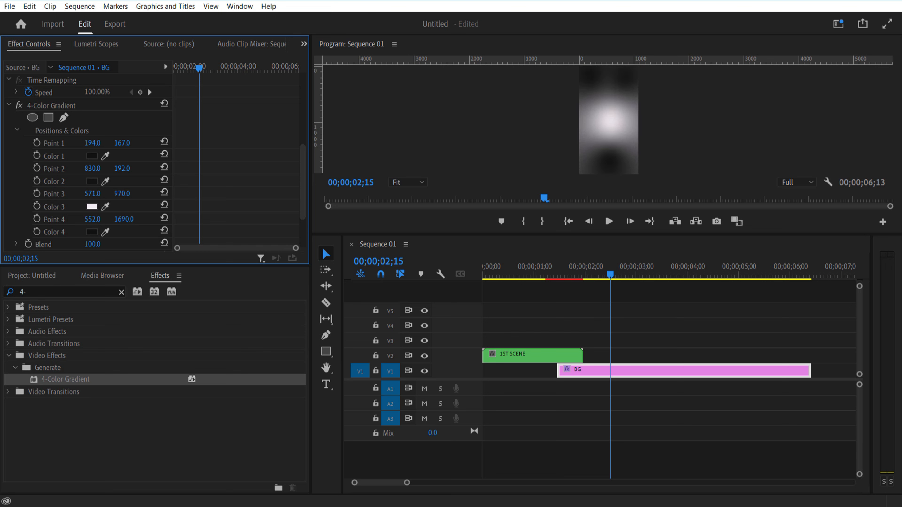
scroll(304, 196, down, 3)
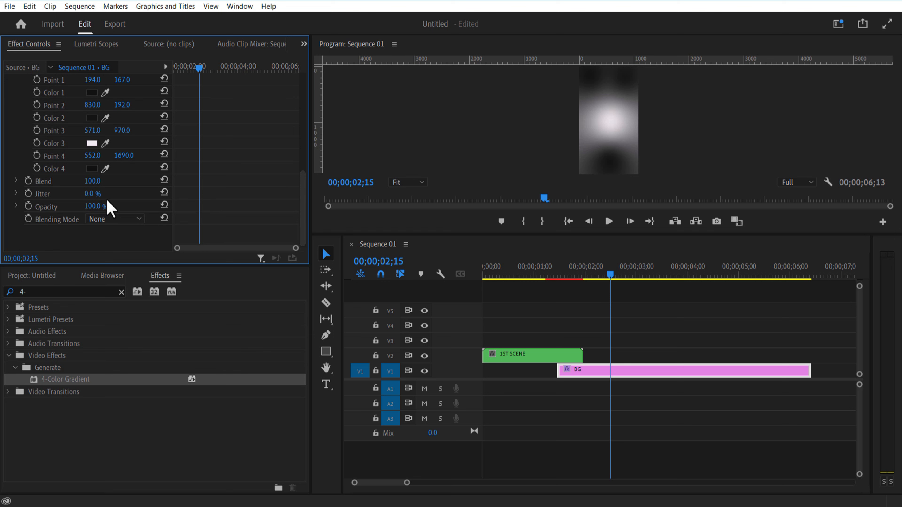
drag(92, 181, 174, 181)
Create another Black Video item at 1080 by 1920, 29.97 fps drop-frame with square pixels
drag(609, 279, 588, 303)
click(546, 357)
click(525, 396)
click(32, 275)
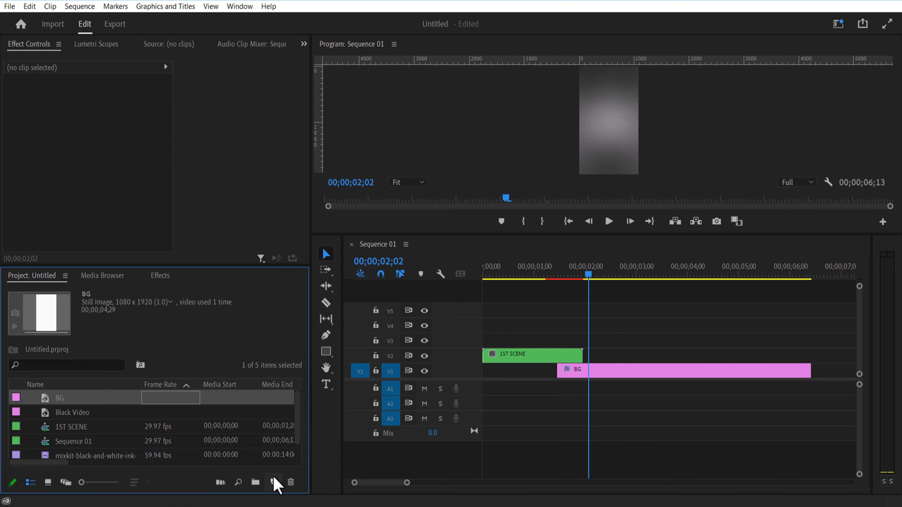
click(273, 482)
click(296, 426)
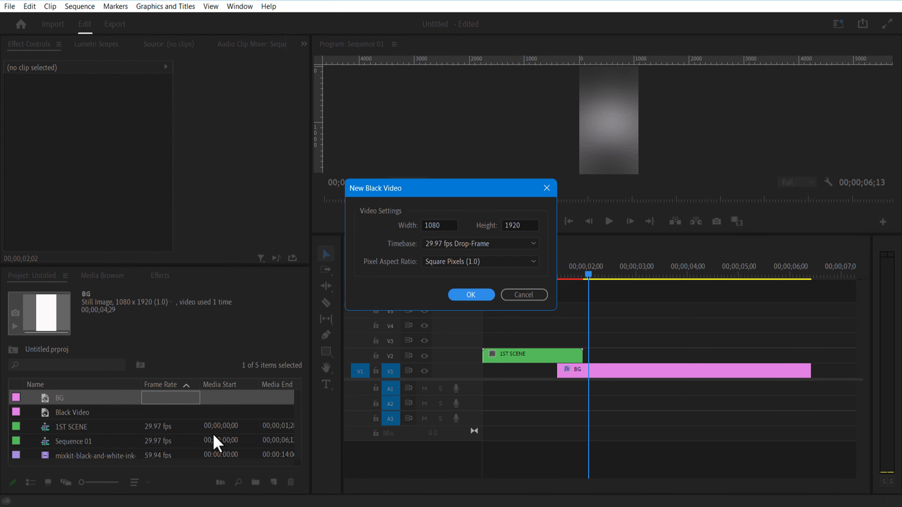
click(469, 295)
Place the new Black Video on V2 directly above BG, beneath 1ST SCENE, and rename the clip GRID
drag(119, 426, 609, 365)
right_click(611, 356)
click(652, 442)
text(GRID)
key(Return)
Find the Grid video effect and apply it to the GRID clip
click(160, 275)
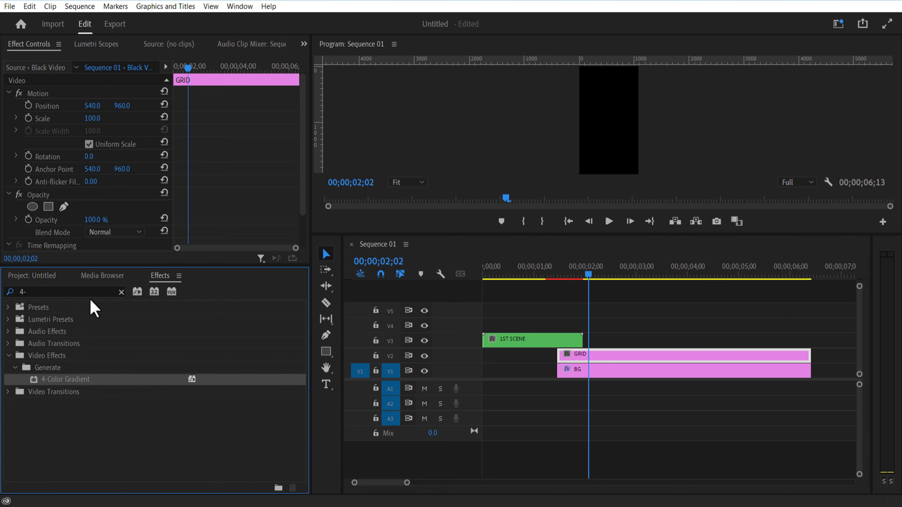
click(75, 291)
text(4)
key(BackSpace)
text(GRID)
drag(248, 382, 591, 354)
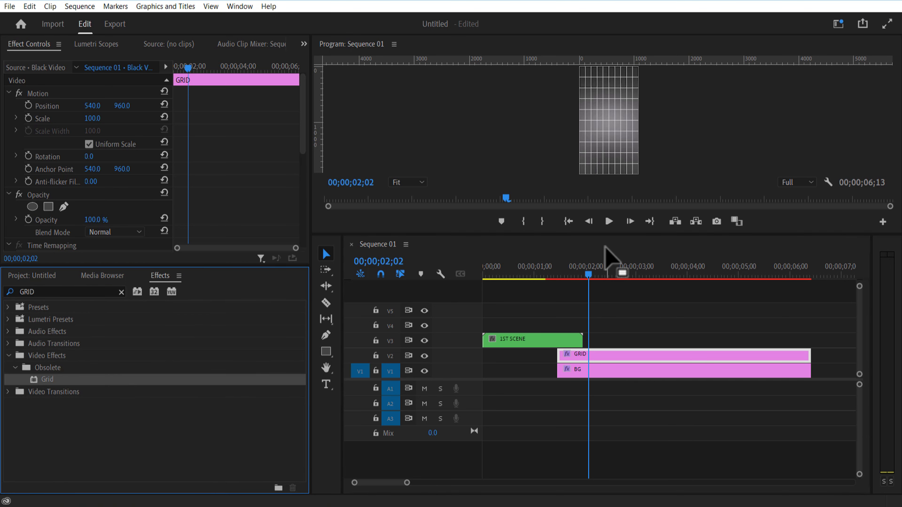
Adjust the Grid effect's Corner and Anchor values until the grid becomes closely spaced horizontal lines
drag(602, 234, 607, 323)
drag(303, 117, 303, 209)
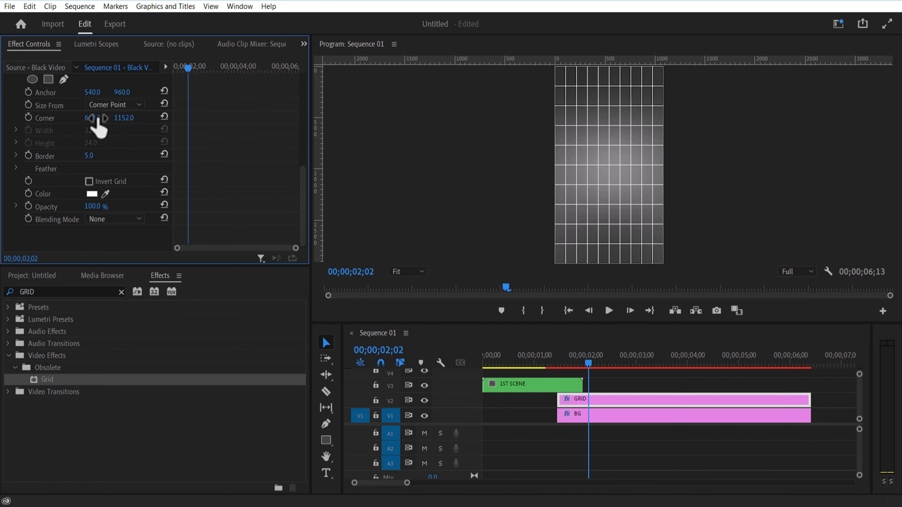
drag(94, 118, 220, 118)
drag(99, 92, 179, 92)
Set the GRID clip's blend mode to Overlay and its opacity to 50%
drag(303, 202, 302, 125)
click(126, 201)
click(111, 308)
click(110, 199)
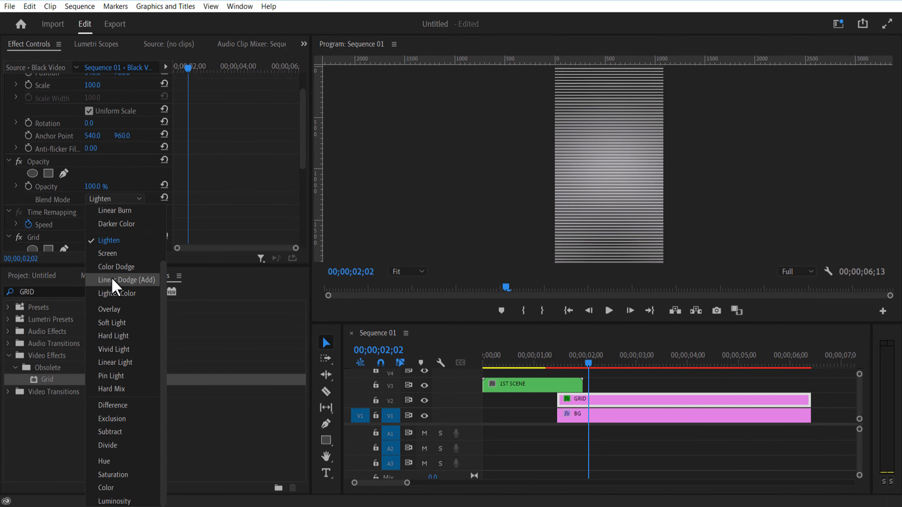
click(110, 309)
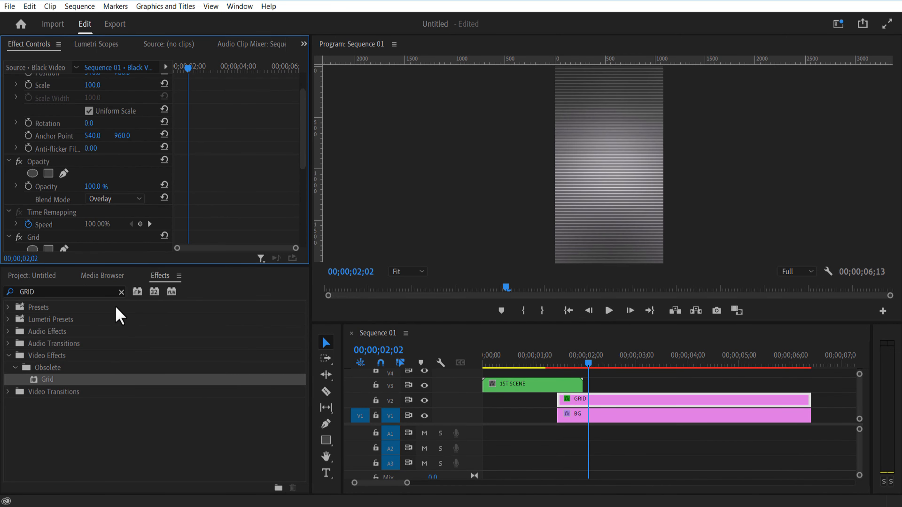
drag(102, 187, 84, 186)
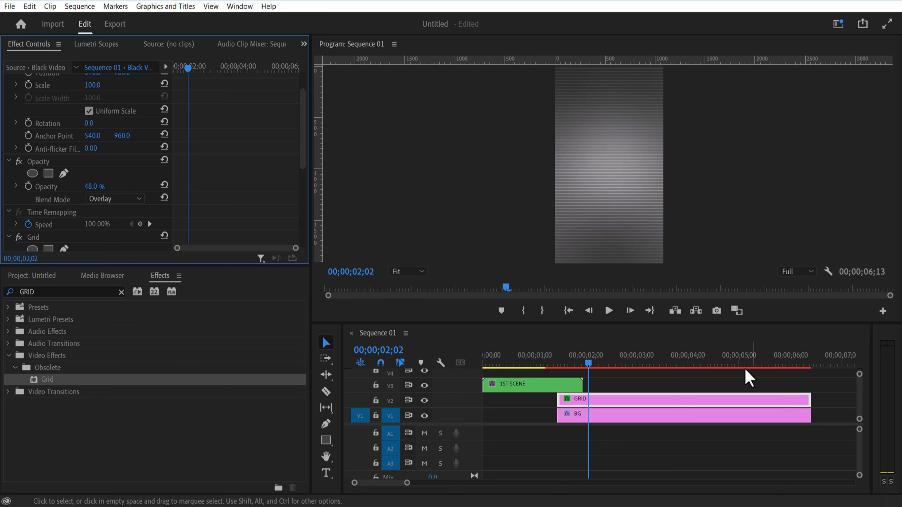
click(94, 186)
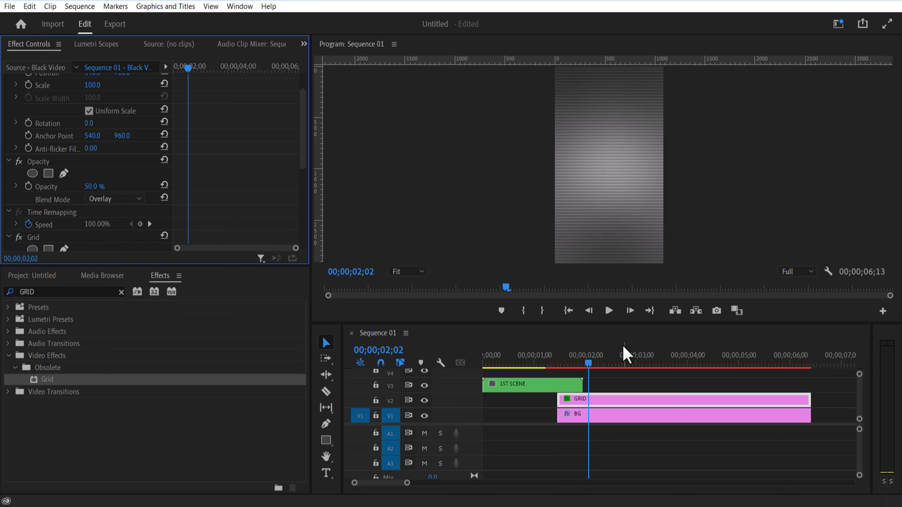
Free track V2 by moving 1ST SCENE to V4 and GRID to V3, and place the CHARACTER image on V2 above BG
drag(579, 323, 579, 301)
drag(564, 373, 565, 358)
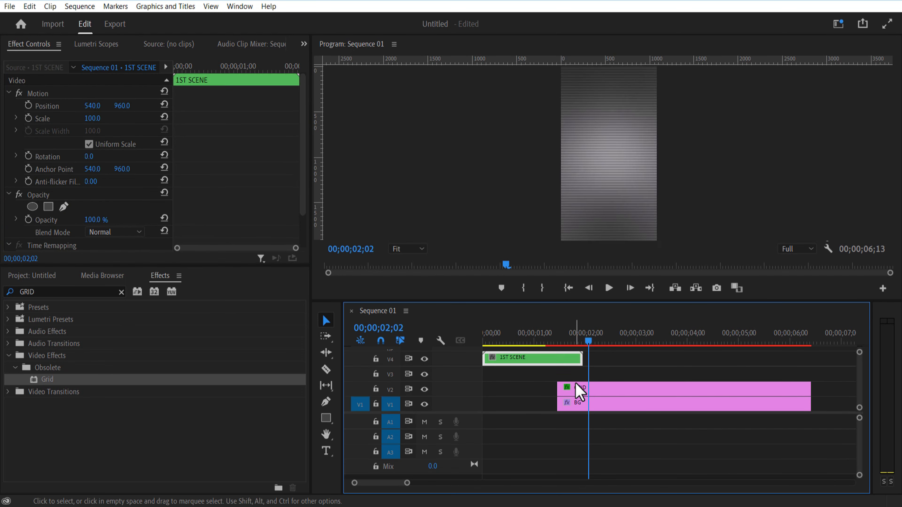
drag(576, 388, 576, 373)
click(32, 275)
key(Caps_Lock)
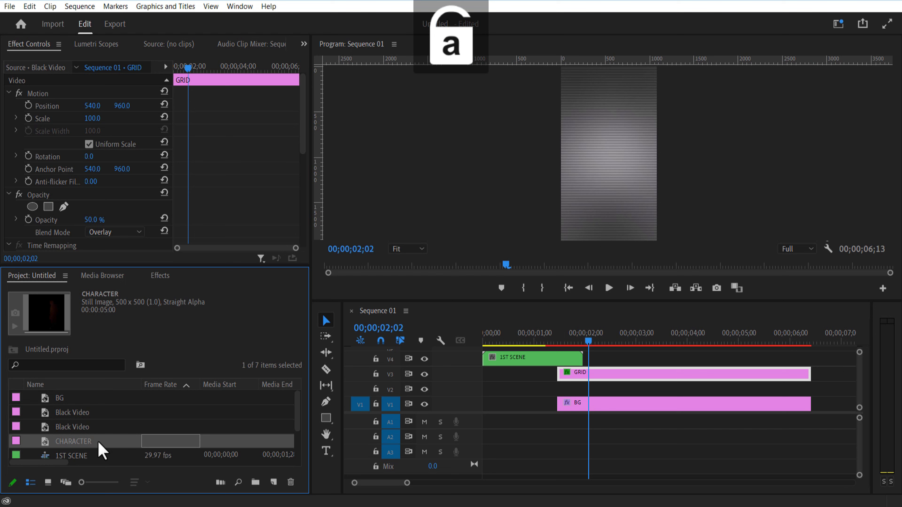
drag(99, 446, 560, 391)
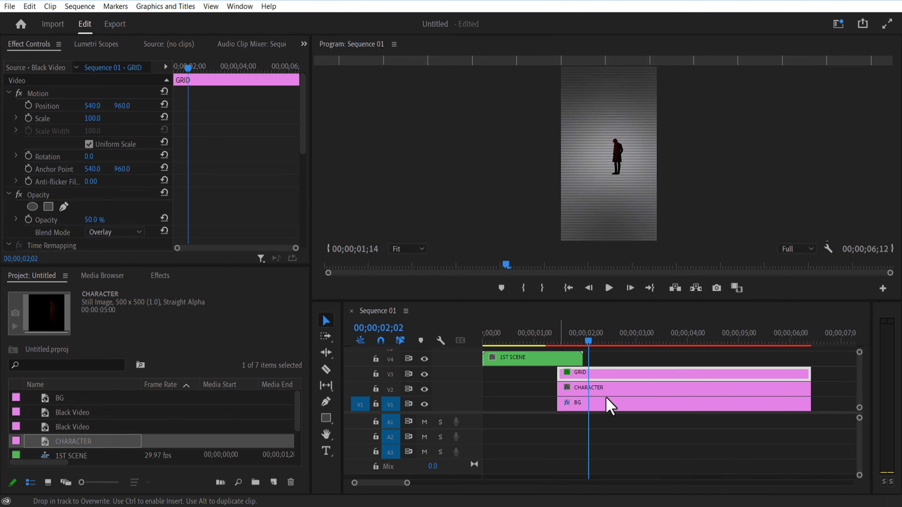
Scale the CHARACTER clip to 361 at position 481, 960 and apply the Tint effect to it
click(620, 393)
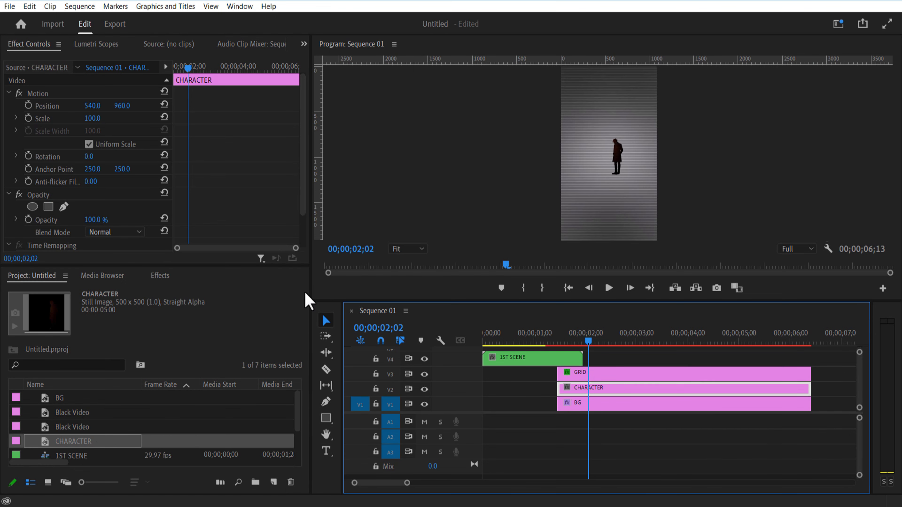
drag(96, 119, 142, 118)
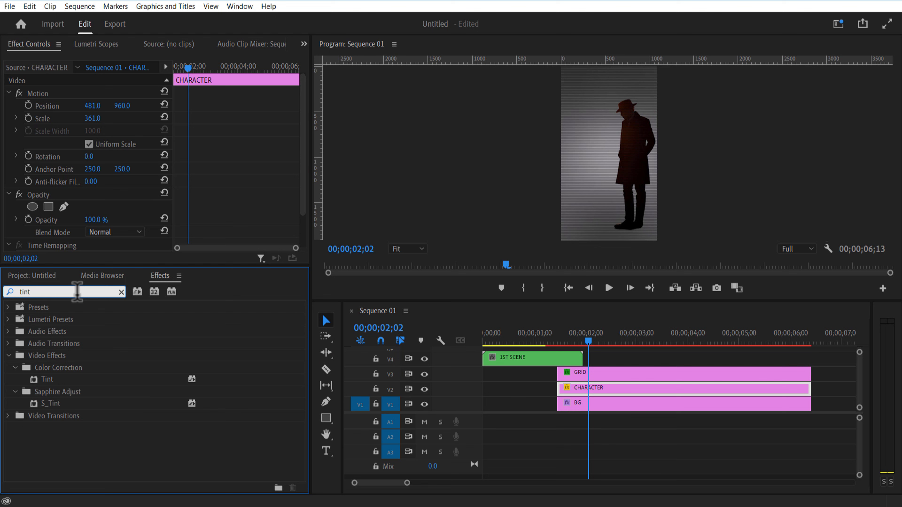
drag(48, 380, 130, 391)
drag(552, 396, 565, 388)
Keyframe the 1ST SCENE opacity to fade out from 100% at 00;00;01;14 to 00;00;01;28
click(564, 359)
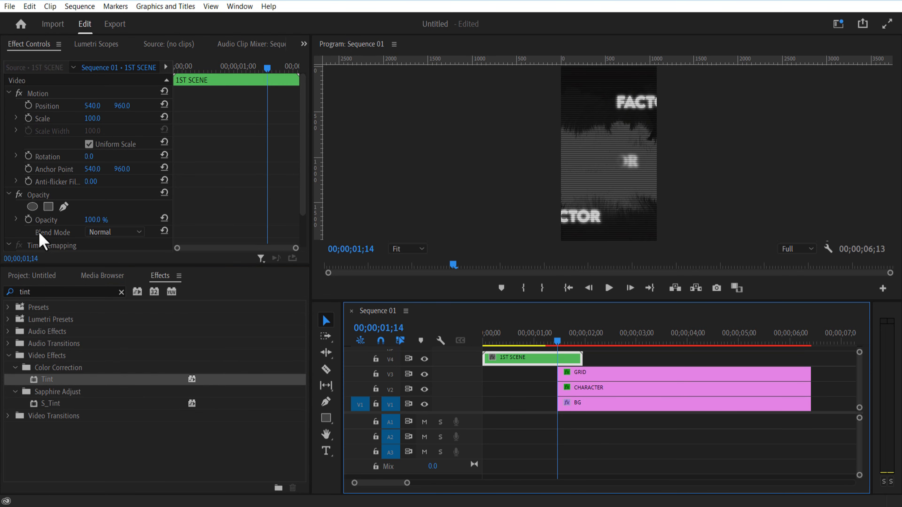
click(28, 219)
drag(267, 74, 298, 108)
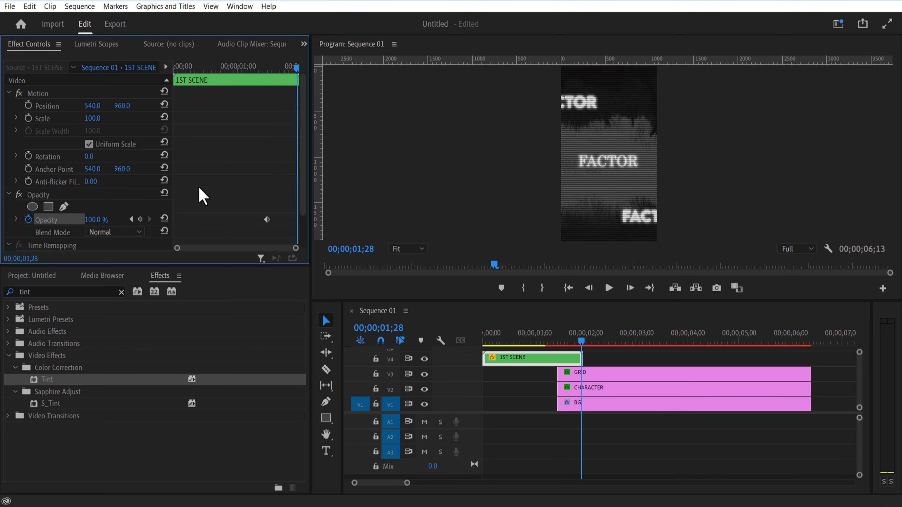
drag(105, 219, 54, 220)
click(568, 341)
Enlarge CHARACTER to a scale of 873 at position 359, 1835 and keyframe its position and scale at 00;00;01;14
click(580, 391)
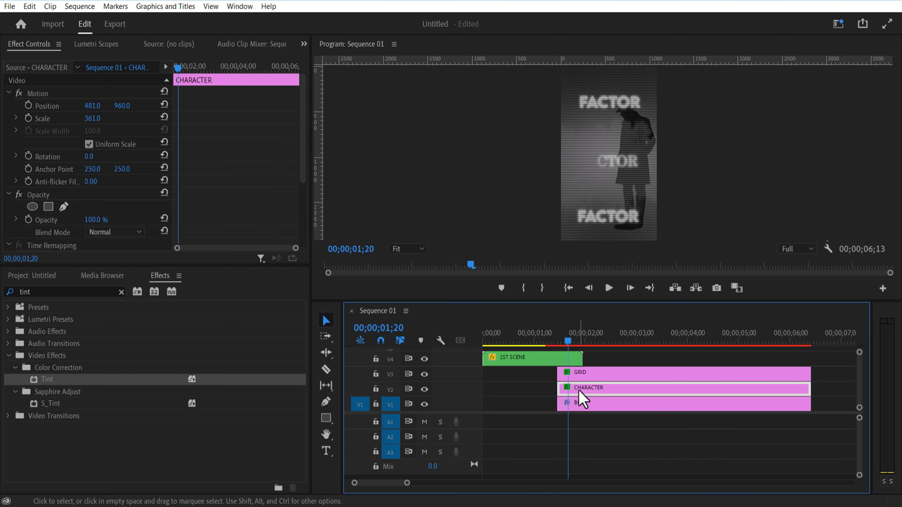
mouse_move(177, 68)
mouse_down()
mouse_move(181, 83)
mouse_move(188, 73)
mouse_up()
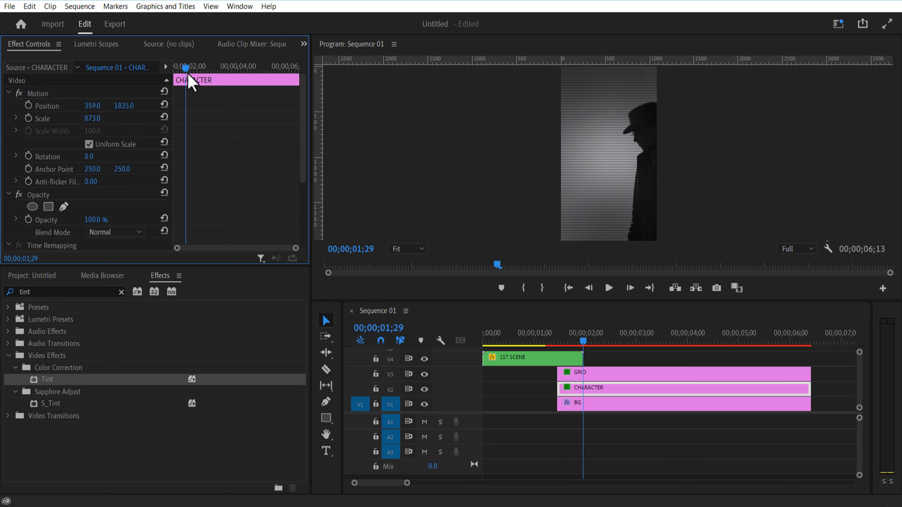
click(28, 117)
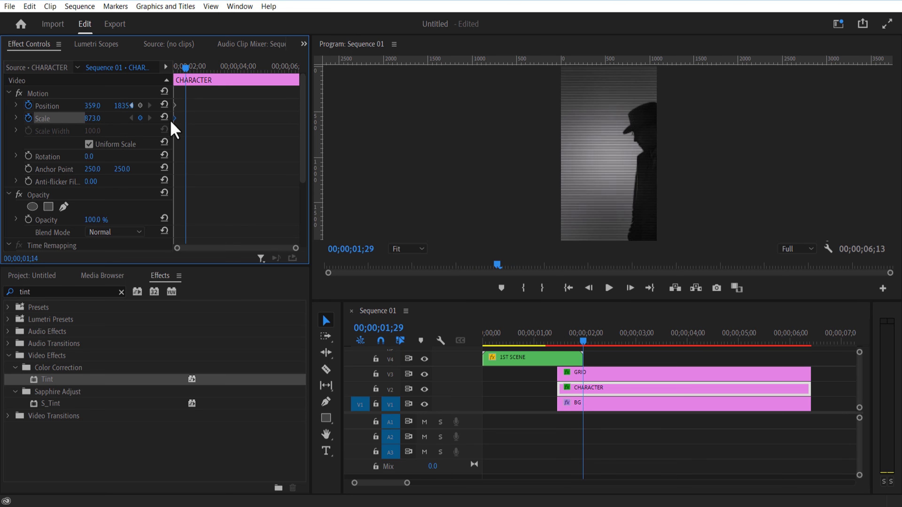
Keyframe CHARACTER at 00;00;02;09 with a scale of 436 and a position of 359, 1088
mouse_move(188, 84)
mouse_down()
mouse_move(169, 76)
mouse_move(197, 87)
mouse_up()
drag(103, 118, 71, 118)
drag(122, 106, 42, 106)
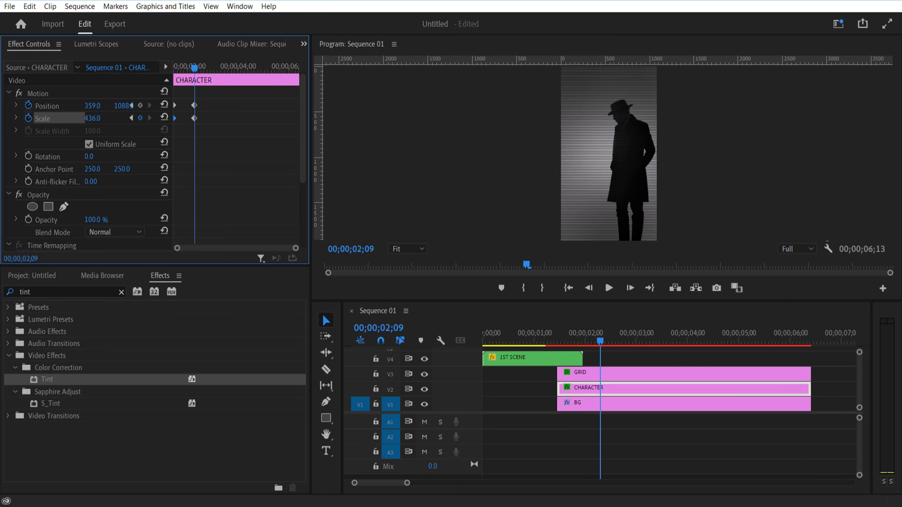
Set CHARACTER's second keyframe to scale 273 and position 359, 994, and move its first position and scale keyframes to 00;00;01;21
drag(92, 118, 54, 118)
drag(602, 342, 558, 369)
drag(183, 126, 174, 99)
drag(174, 105, 185, 105)
drag(175, 68, 174, 89)
drag(185, 106, 179, 105)
drag(175, 70, 179, 73)
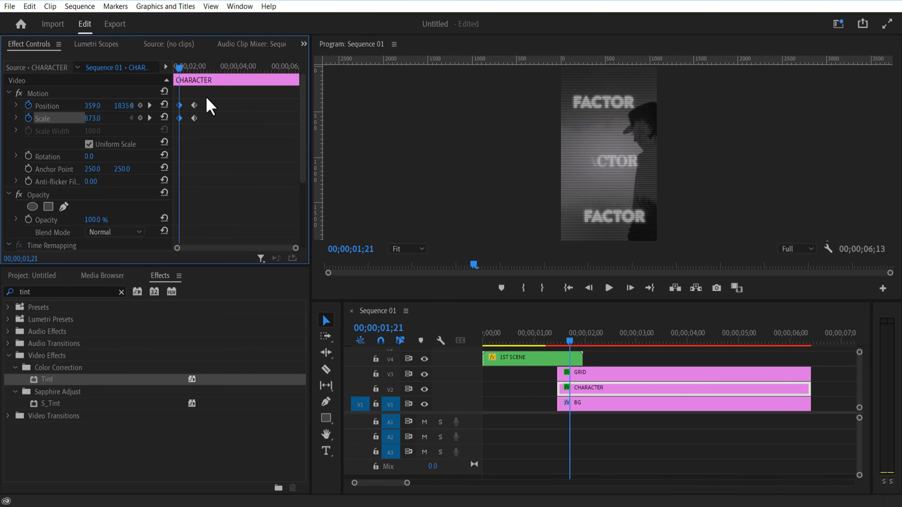
Apply Bezier temporal interpolation to all of CHARACTER's position and scale keyframes
right_click(177, 114)
mouse_move(235, 204)
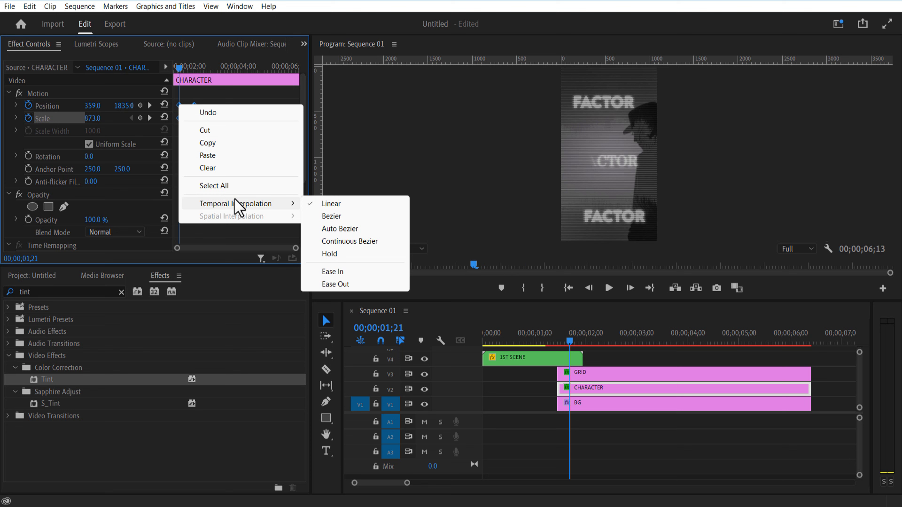
click(341, 217)
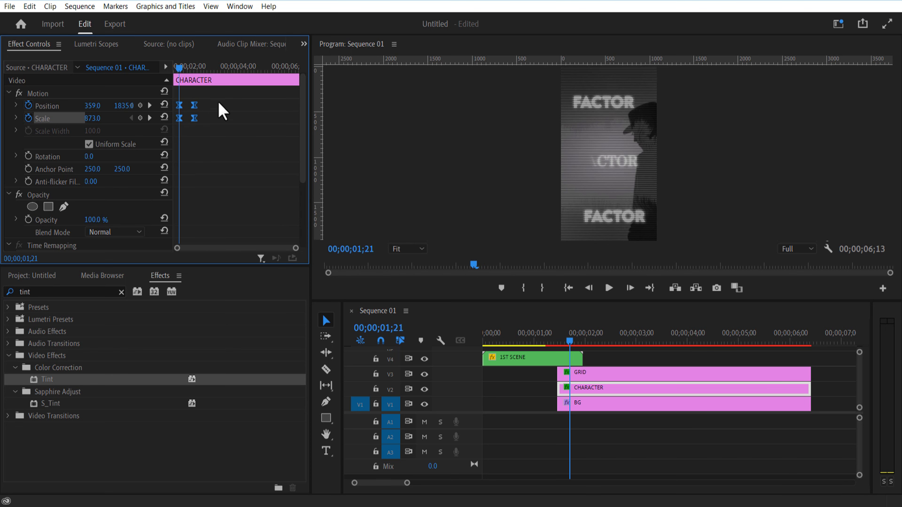
drag(180, 68, 196, 79)
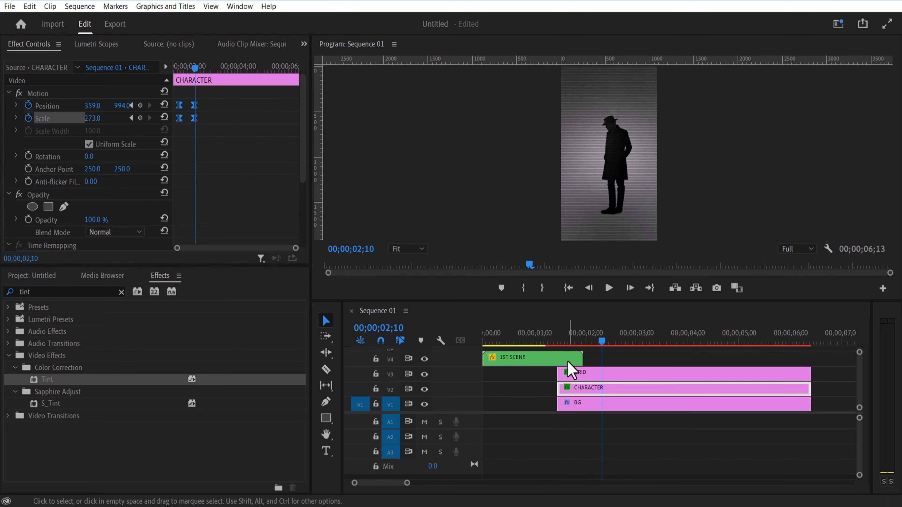
Move 1ST SCENE and GRID up one track and add a Century THAT'LL DEFINE text clip on V3, matching GRID's length
mouse_move(567, 360)
mouse_down()
mouse_move(569, 349)
mouse_move(578, 359)
mouse_up()
click(580, 343)
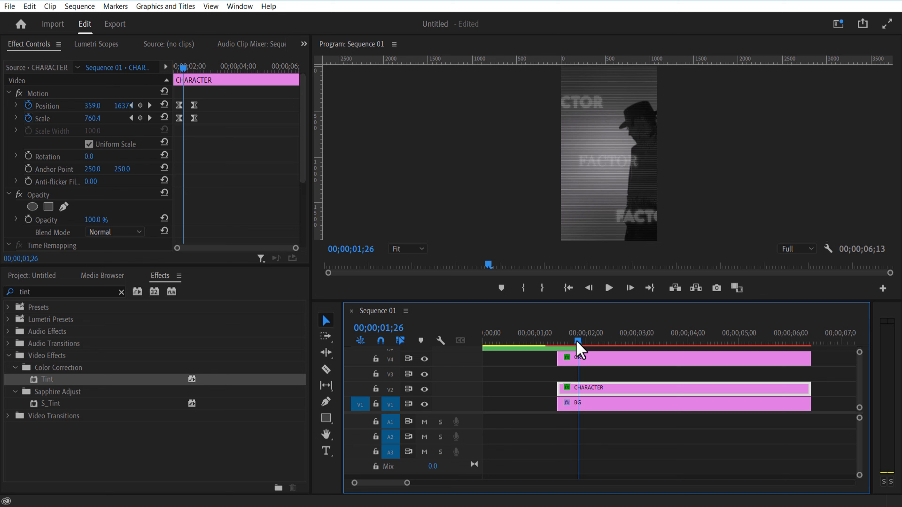
click(598, 429)
click(326, 452)
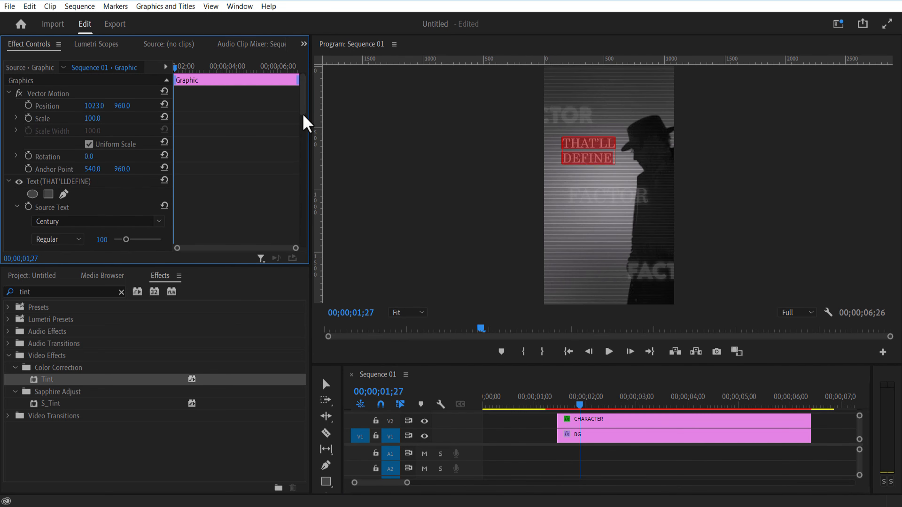
drag(596, 357, 596, 271)
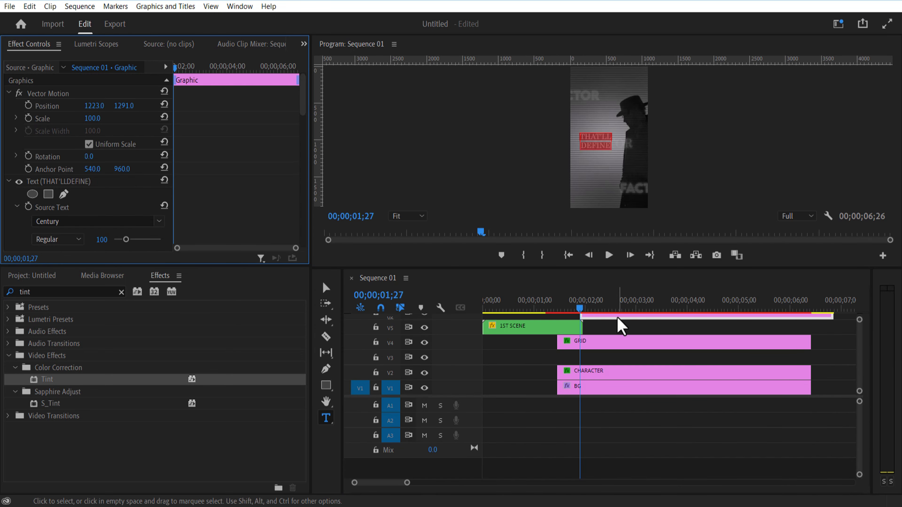
drag(618, 318, 548, 339)
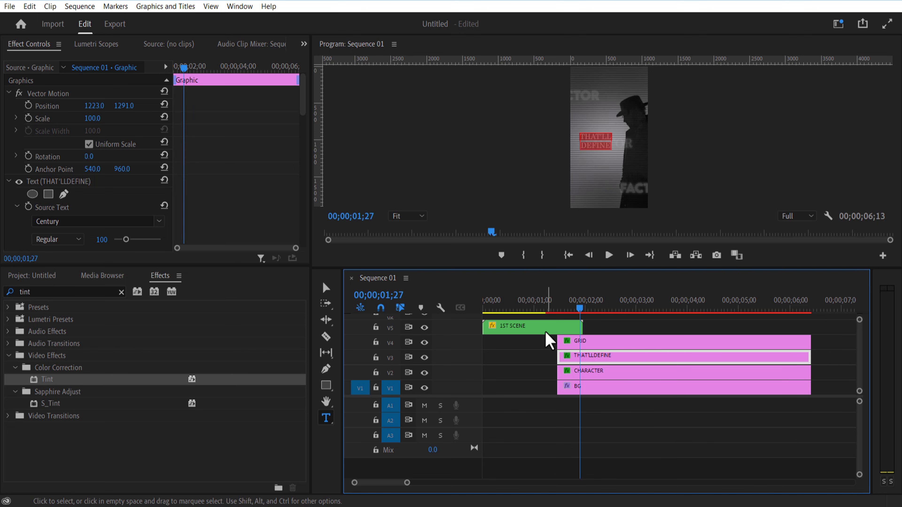
Copy the three Drop Shadow effects from the FACTOR text on V2 in 1ST SCENE to THAT'LL DEFINE and disable the last one
double_click(546, 332)
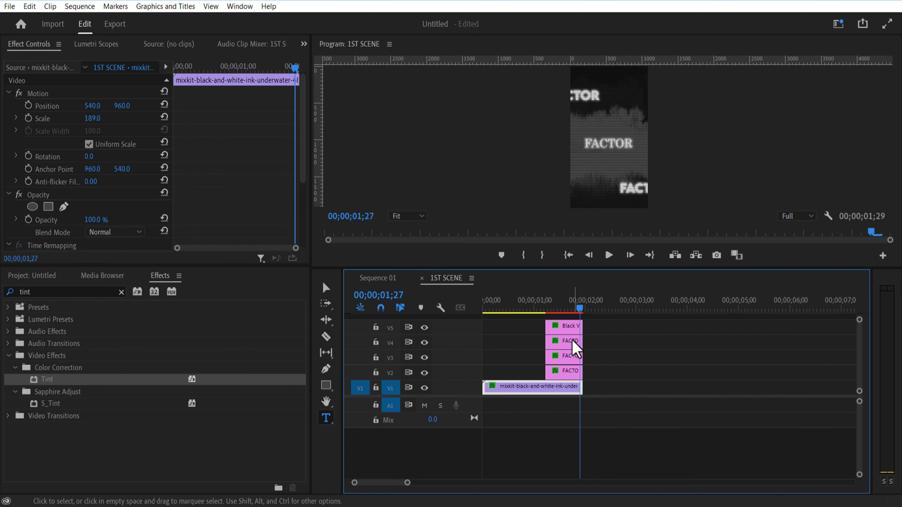
click(572, 370)
click(51, 183)
click(49, 205)
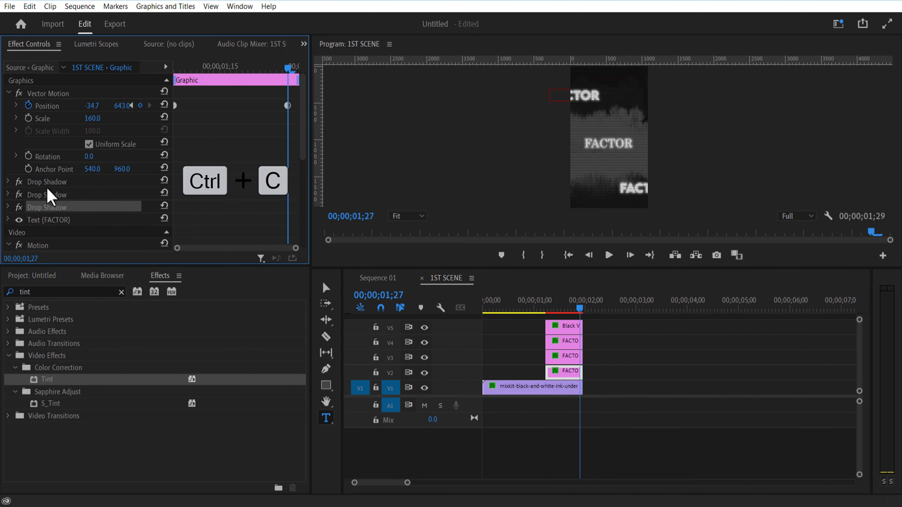
shift+click(48, 183)
key(ctrl+c)
click(422, 278)
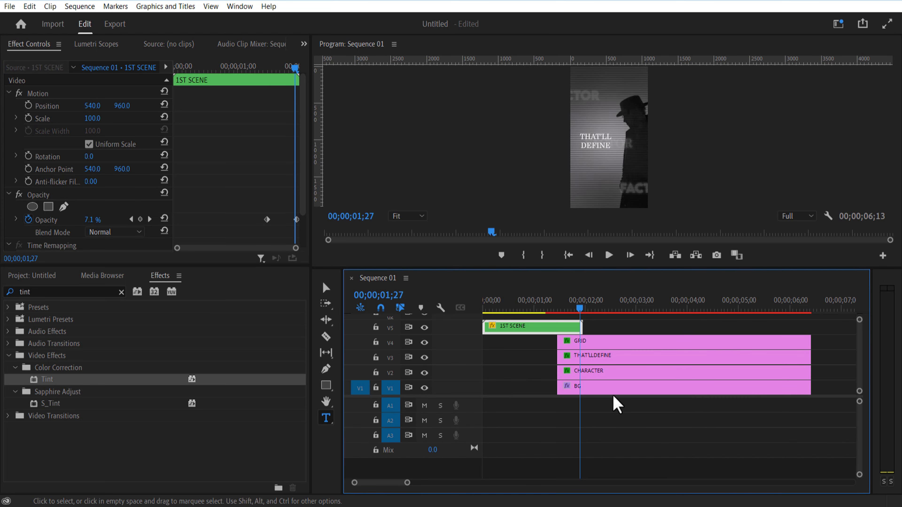
key(ctrl+v)
click(592, 357)
key(ctrl+v)
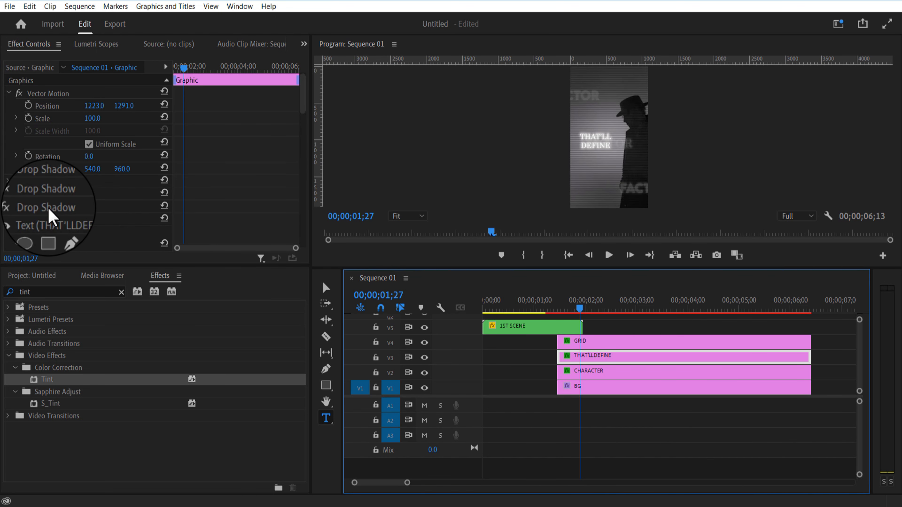
click(19, 208)
click(60, 208)
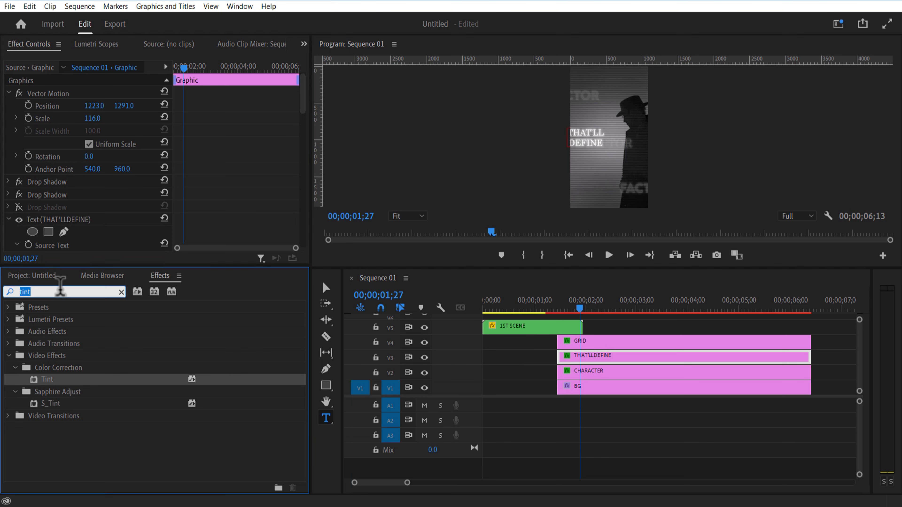
Apply Basic 3D to THAT'LL DEFINE with swivel 39° and tilt -8°, use a bolder font and position it at 1822, 1359
drag(54, 380, 575, 357)
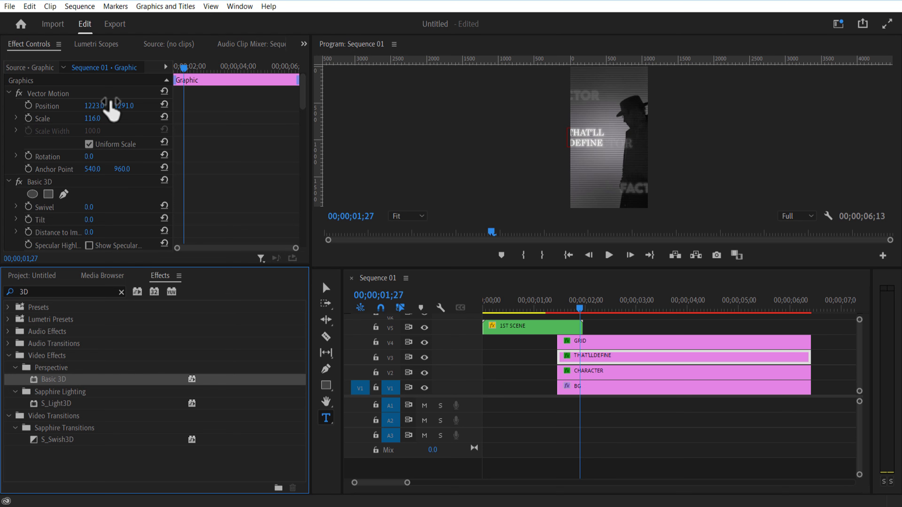
drag(111, 106, 152, 106)
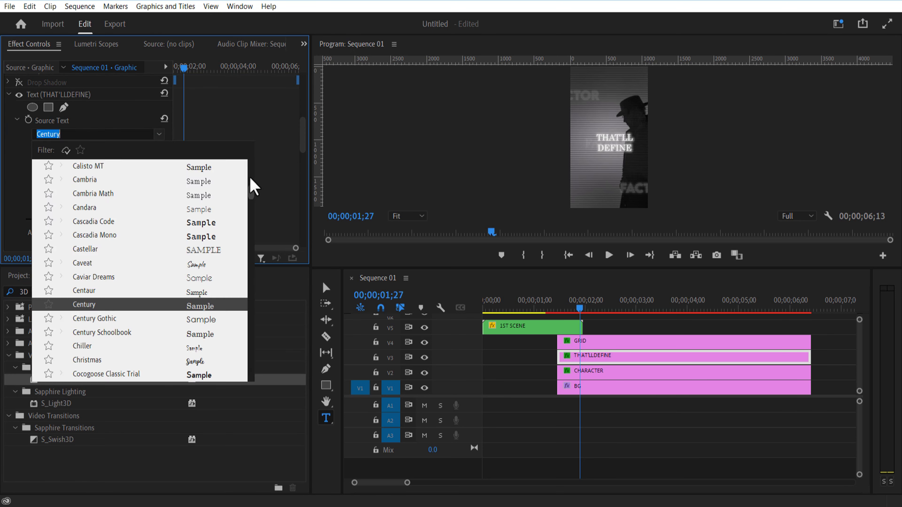
scroll(252, 181, down, 3)
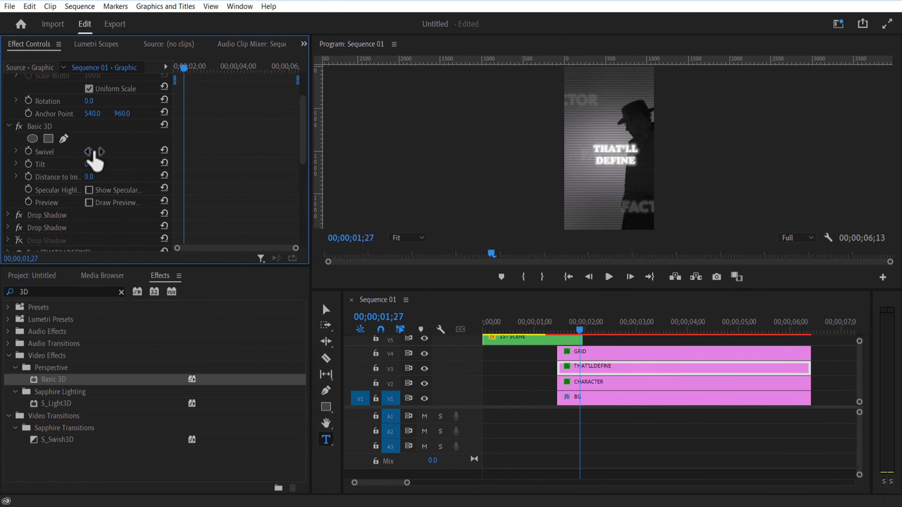
mouse_move(92, 152)
mouse_down()
mouse_move(112, 152)
mouse_move(84, 164)
mouse_up()
scroll(304, 116, up, 3)
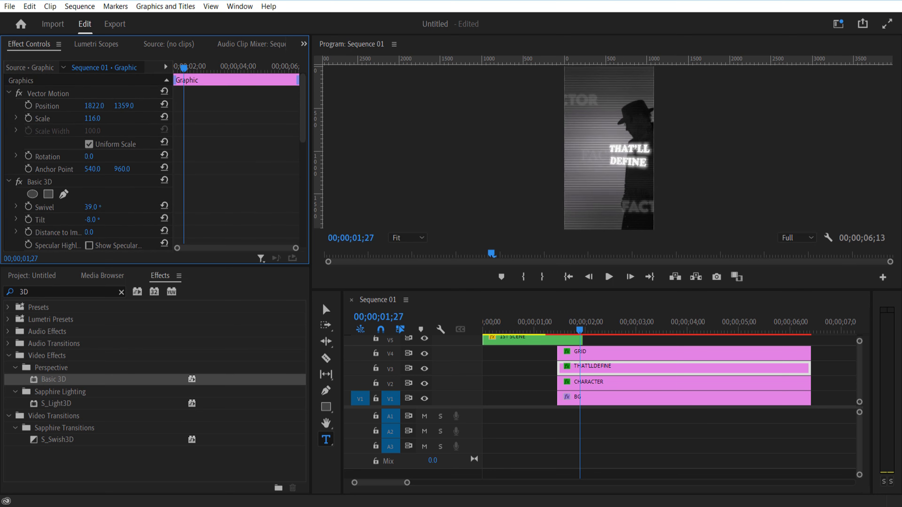
Shift the THAT'LL DEFINE clip to start at 00;00;01;23
key(Left)
key(Left)
key(Left)
key(Left)
drag(581, 368, 604, 380)
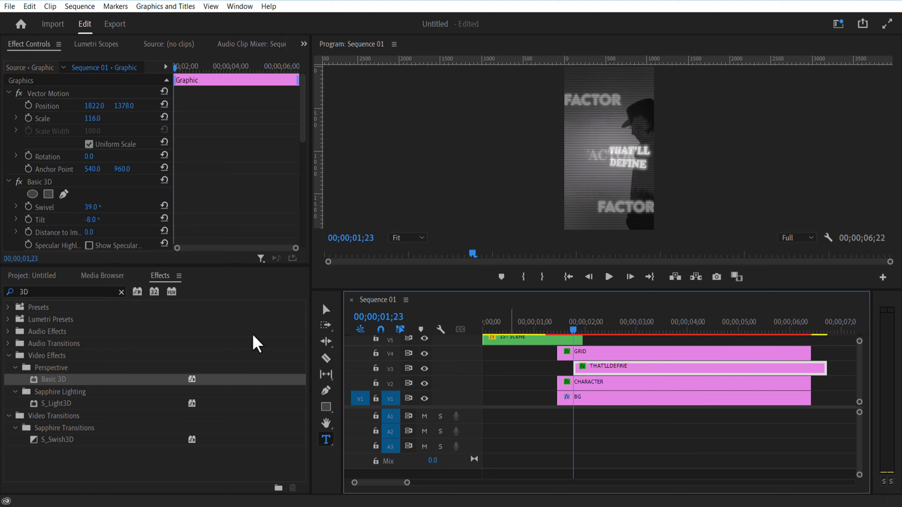
Keyframe THAT'LL DEFINE's position from 1822, 1378 and its scale from 116 to 100 so the text follows the shrinking character
click(28, 106)
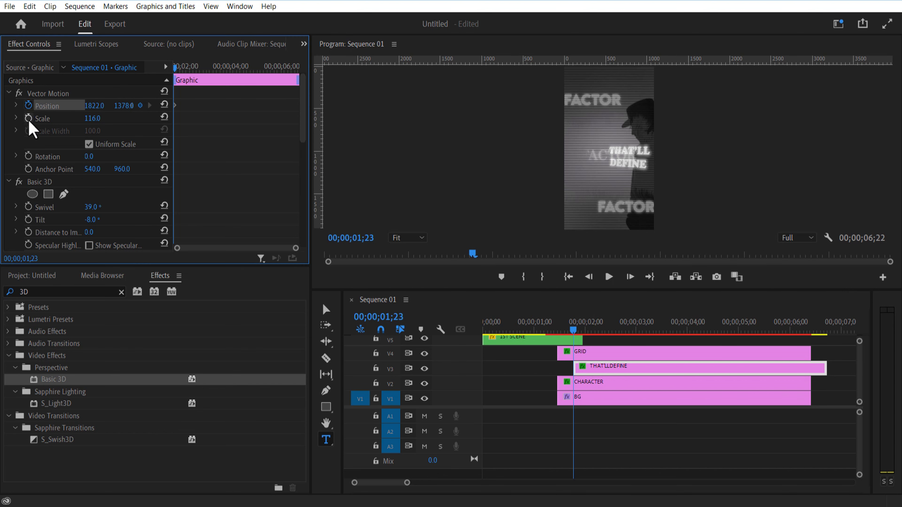
click(29, 118)
drag(174, 67, 189, 68)
drag(94, 106, 41, 106)
drag(122, 106, 100, 106)
drag(92, 118, 67, 106)
drag(123, 106, 106, 106)
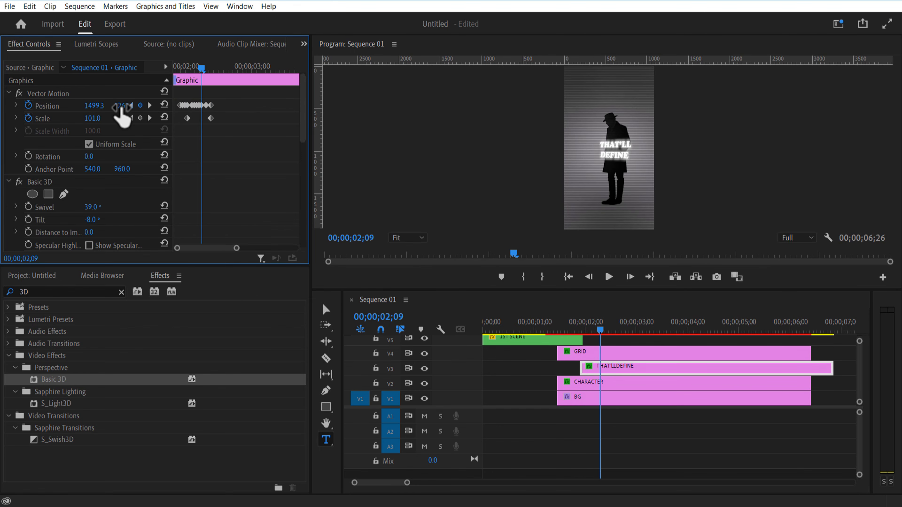
drag(584, 330, 580, 283)
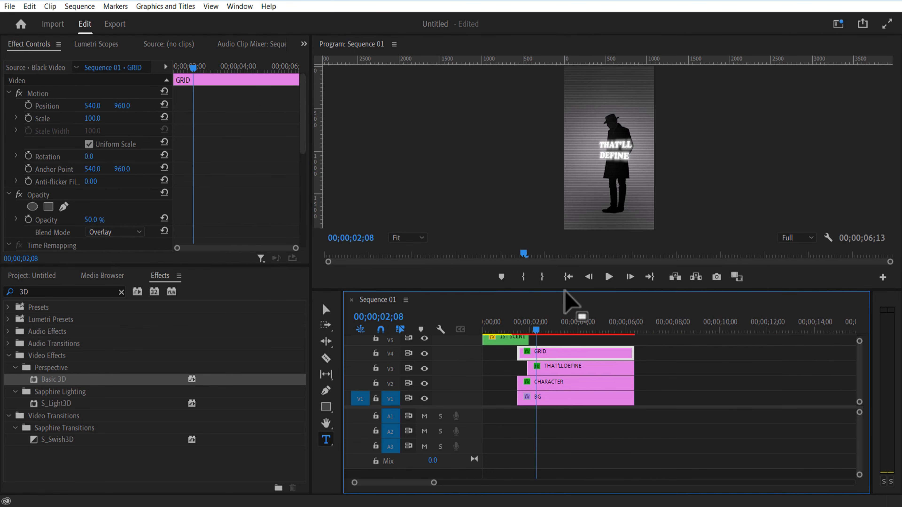
Move 1ST SCENE to V6 and GRID to V5, and add a YOUR SOCIAL MEDIA text clip on V4 from 00;00;02;08
drag(568, 281, 567, 256)
drag(515, 324, 518, 313)
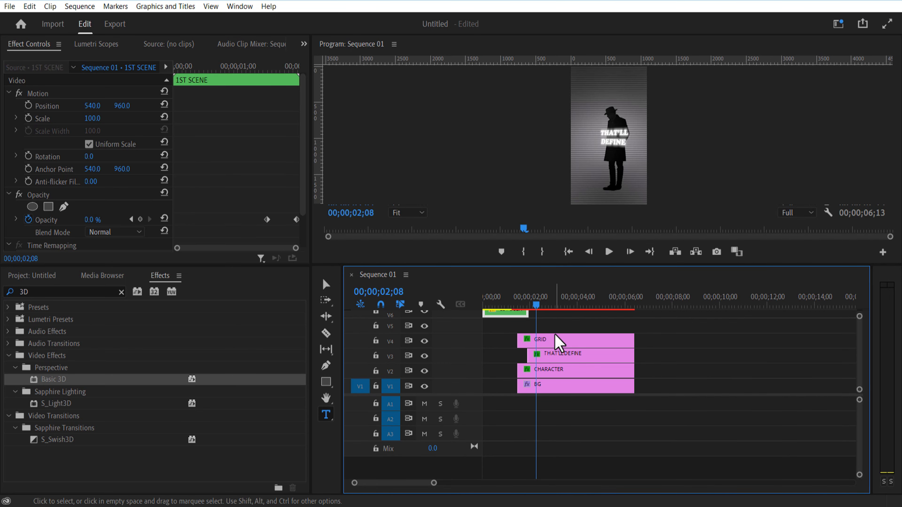
drag(555, 336, 554, 324)
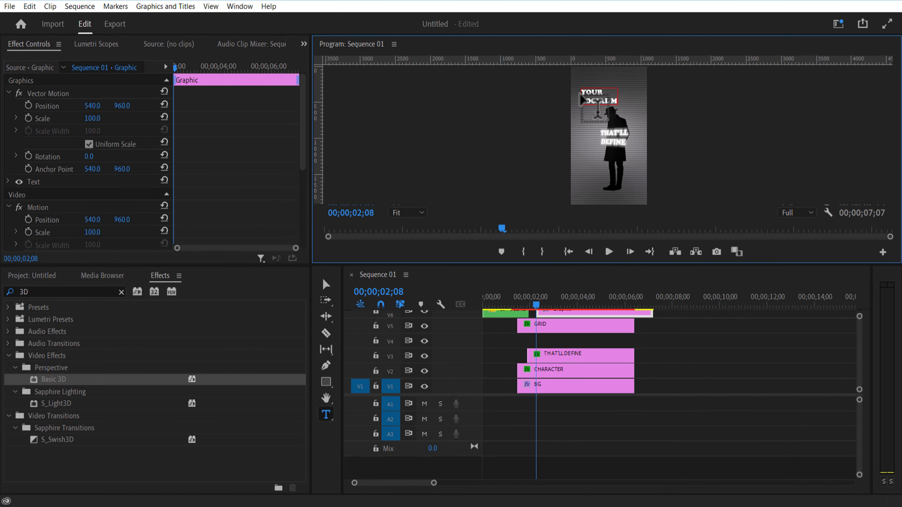
Apply the Gaussian Blur effect to the THAT'LL DEFINE and CHARACTER clips
click(556, 358)
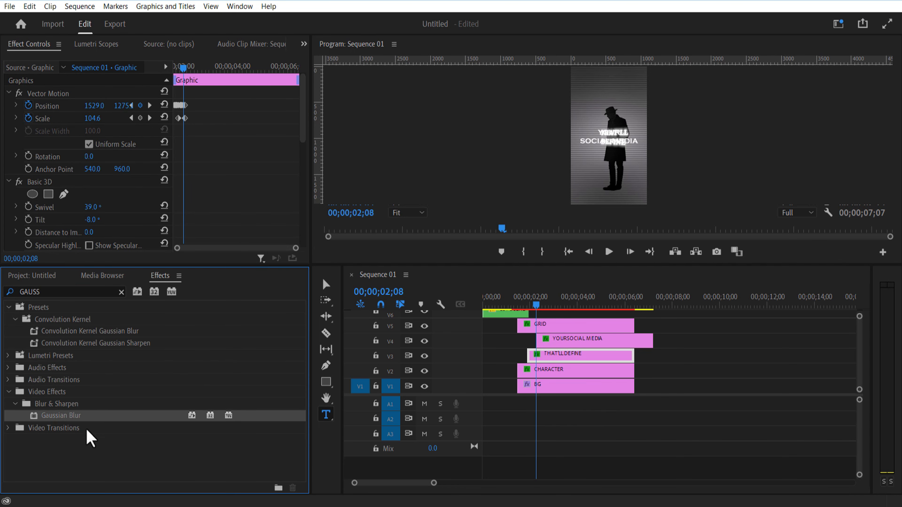
drag(78, 423, 537, 363)
drag(84, 416, 551, 369)
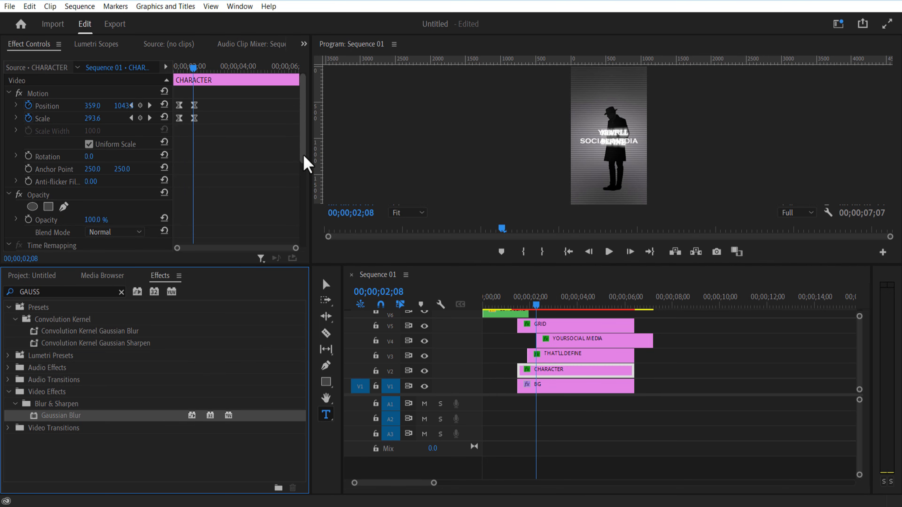
Keyframe CHARACTER's Gaussian Blur blurriness from 0 at 00;00;02;08 to 45 at 00;00;02;18
drag(304, 146, 292, 230)
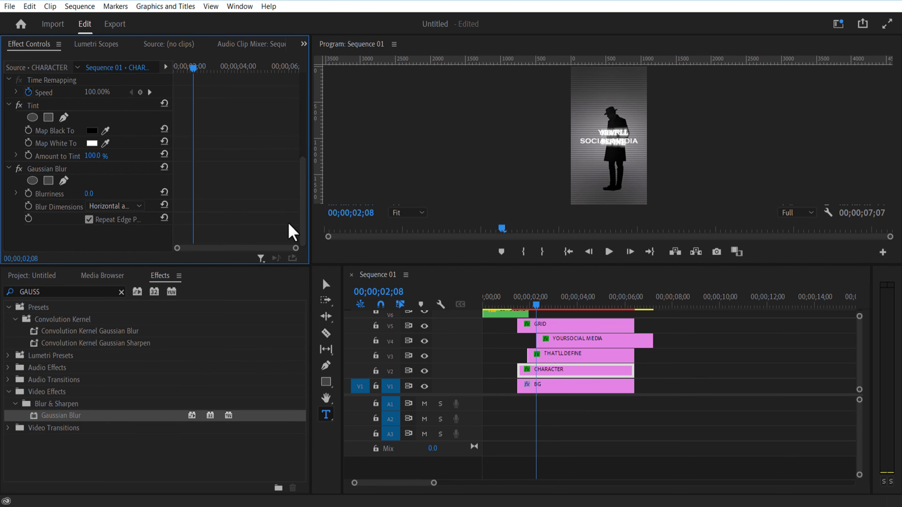
drag(199, 70, 205, 74)
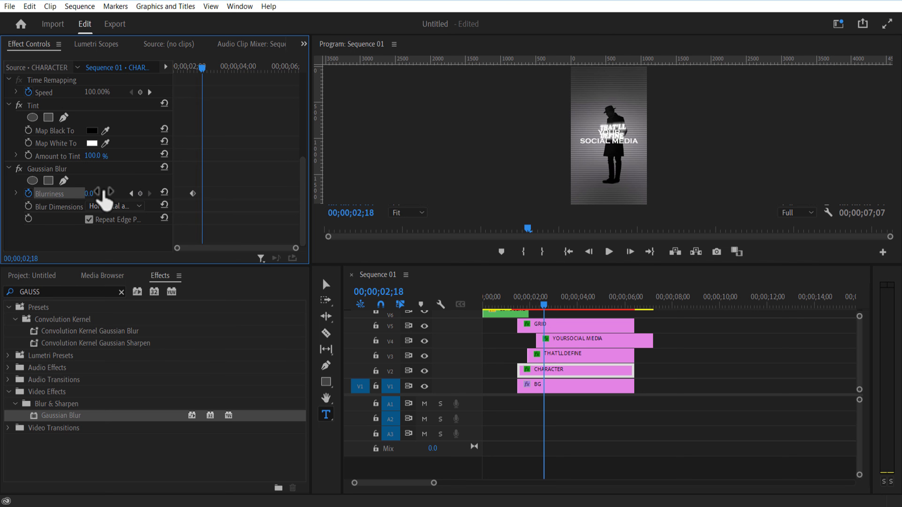
drag(105, 193, 153, 193)
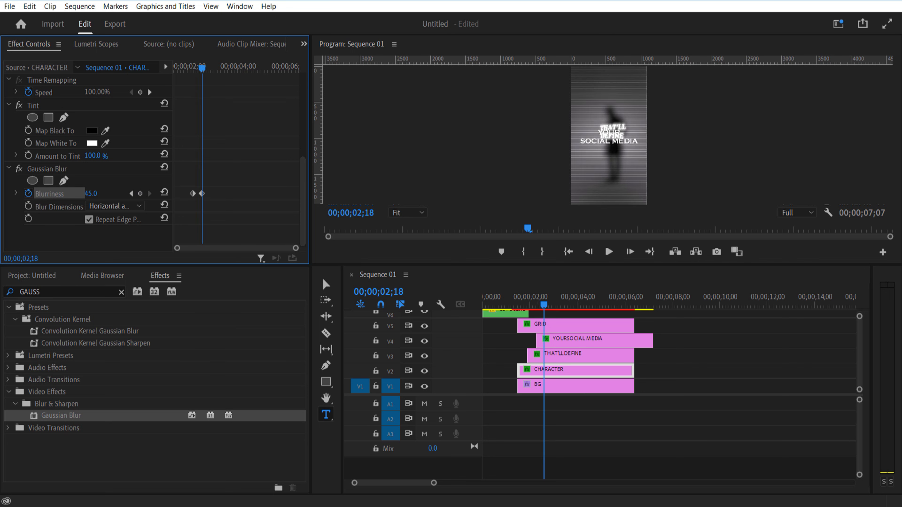
Keyframe THAT'LL DEFINE's blurriness to rise from 0 at 00;00;02;07 and its opacity to drop from 100% at 00;00;02;12
click(535, 302)
click(562, 359)
mouse_move(302, 121)
mouse_down()
mouse_move(292, 205)
mouse_move(290, 129)
mouse_up()
click(29, 184)
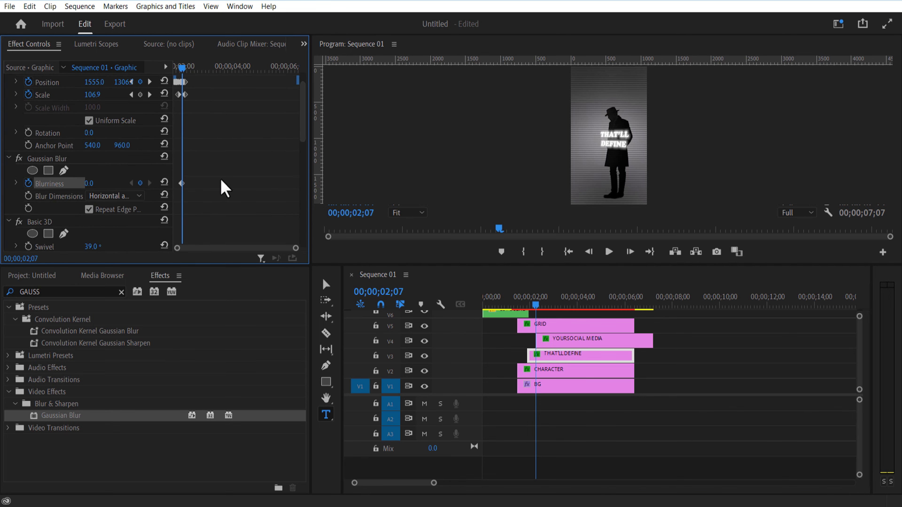
click(543, 369)
drag(194, 69, 204, 72)
click(563, 359)
mouse_move(302, 124)
mouse_down()
mouse_move(303, 156)
mouse_move(301, 137)
mouse_up()
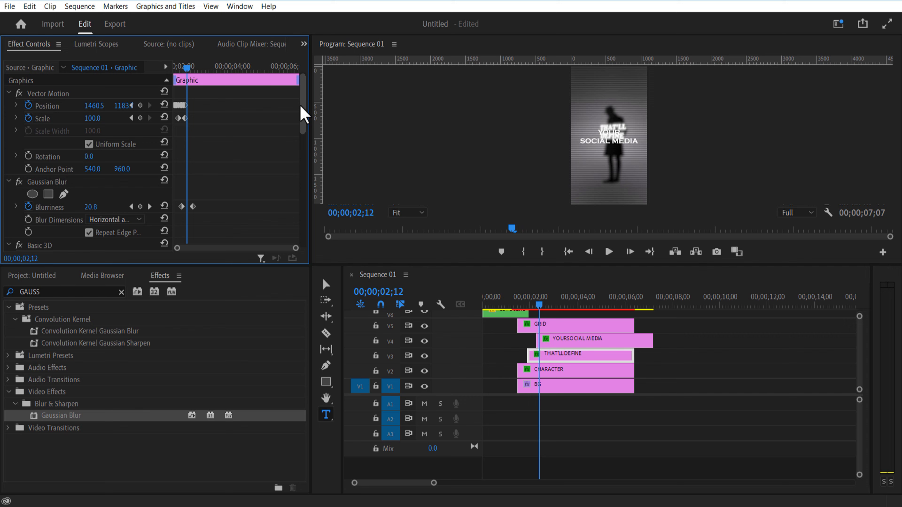
drag(301, 117, 296, 213)
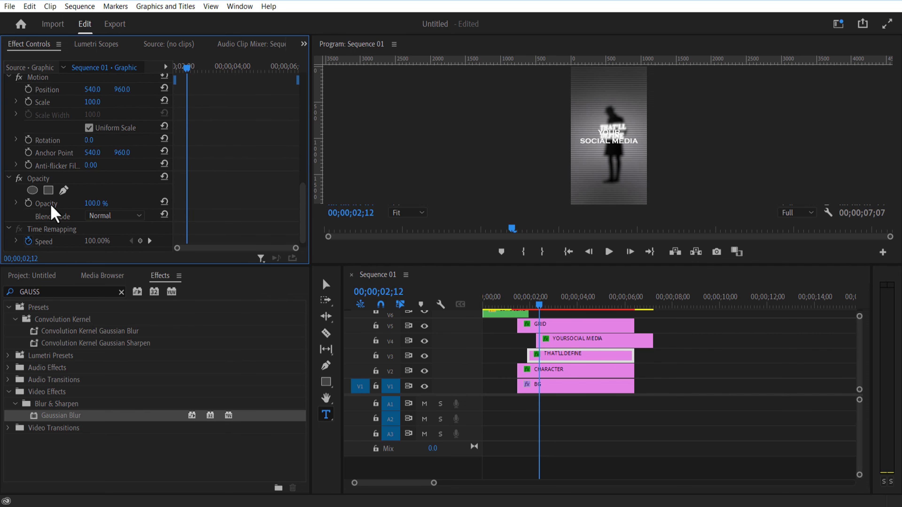
drag(187, 70, 198, 75)
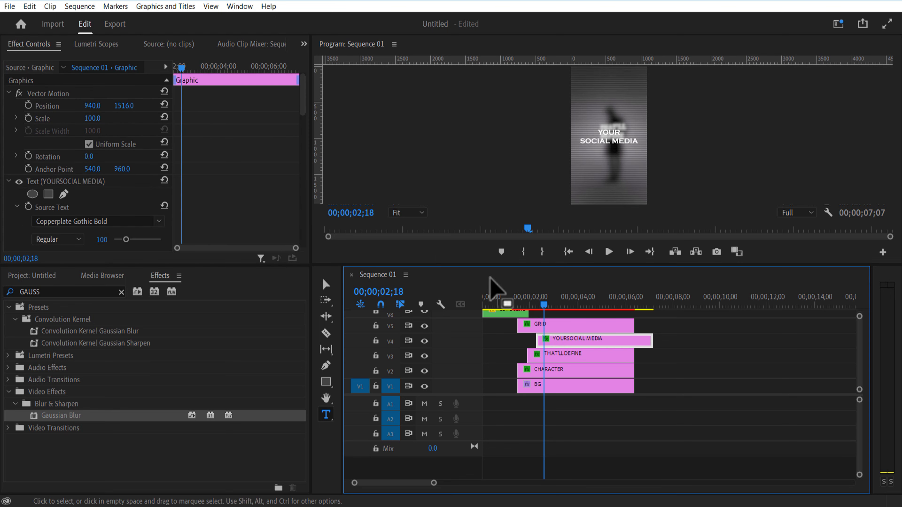
Keyframe the YOUR SOCIAL MEDIA text's transform scale from 0 at 00;00;02;18 to 109 at 00;00;02;28
click(326, 284)
drag(300, 99, 297, 149)
scroll(295, 175, down, 3)
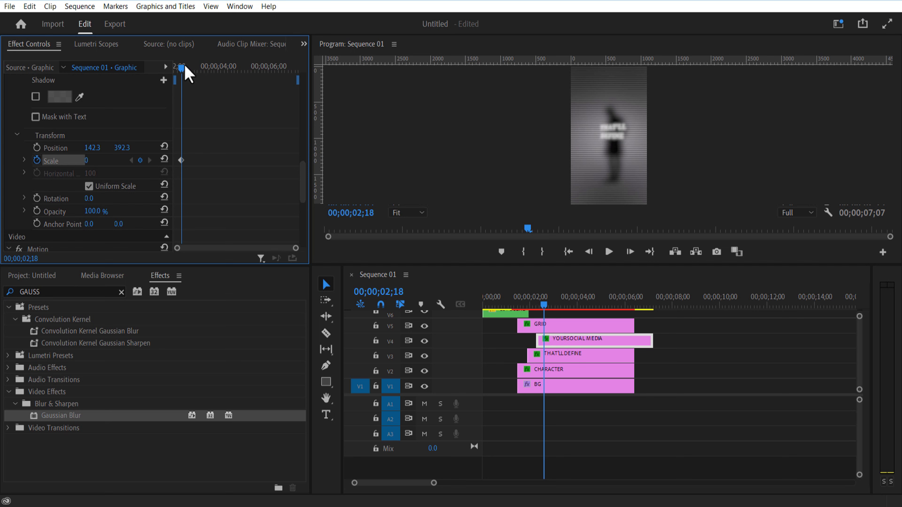
drag(184, 71, 194, 76)
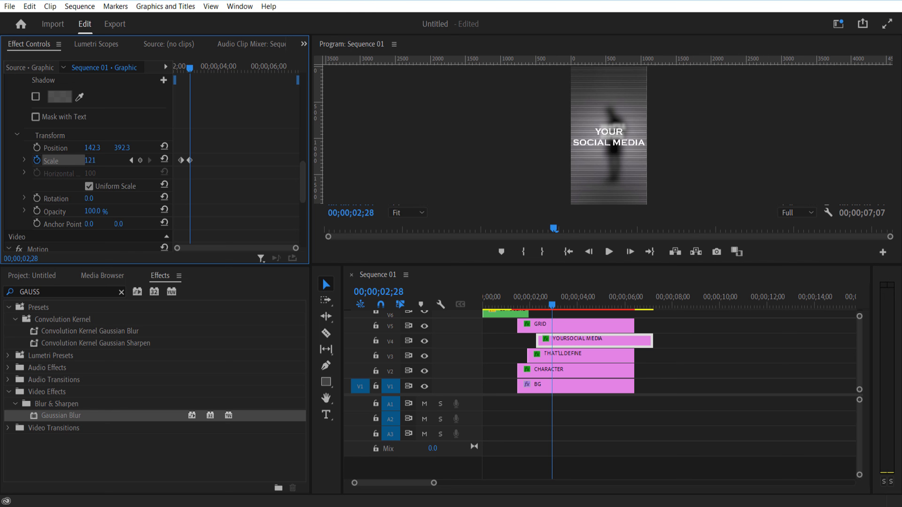
drag(90, 160, 86, 161)
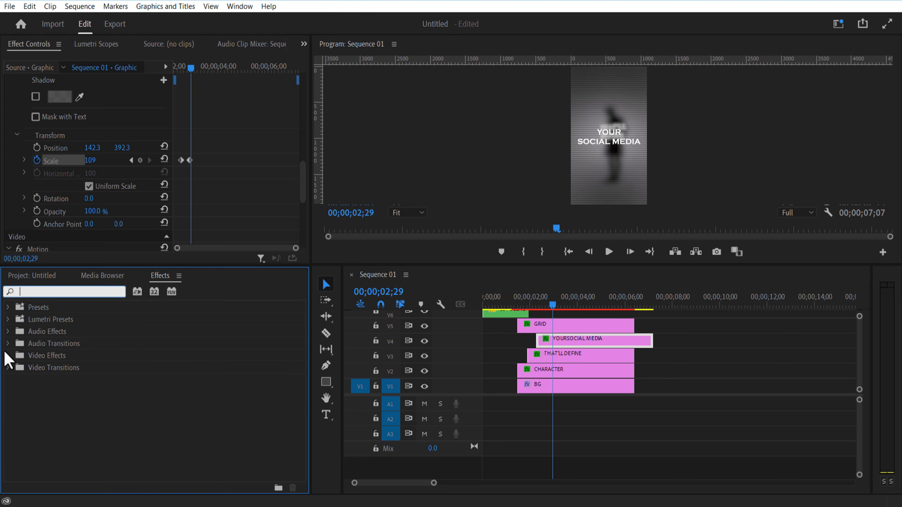
Apply the Lens Distortion effect to the YOURSOCIAL MEDIA clip and set its curvature to 20
click(8, 356)
scroll(72, 357, down, 3)
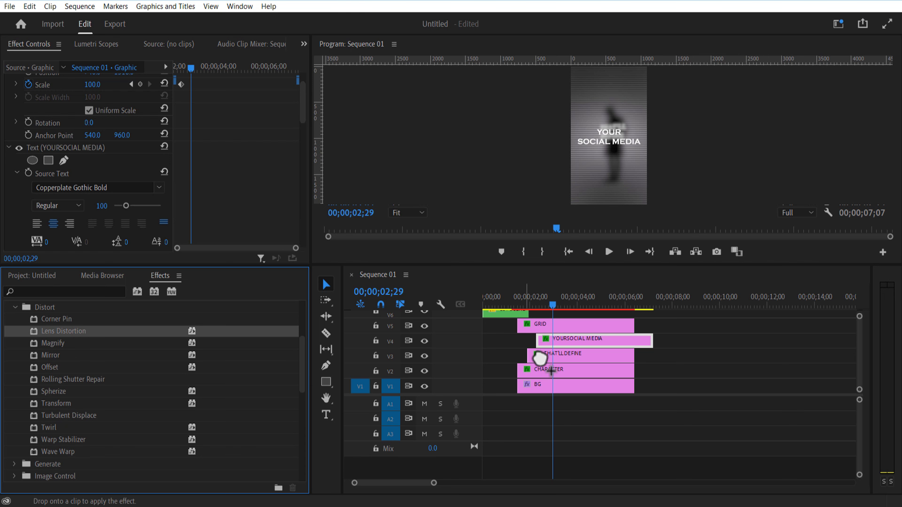
drag(539, 358, 553, 342)
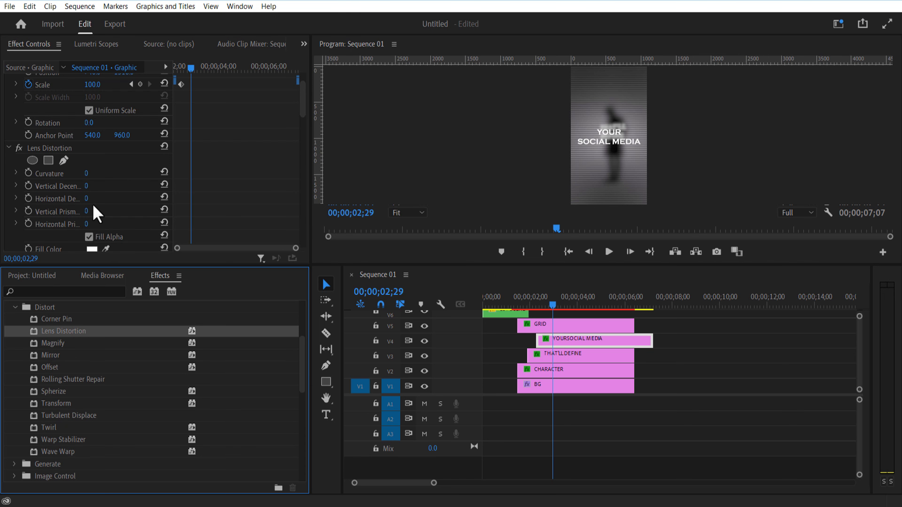
mouse_move(90, 174)
mouse_down()
mouse_move(83, 174)
mouse_move(95, 174)
mouse_up()
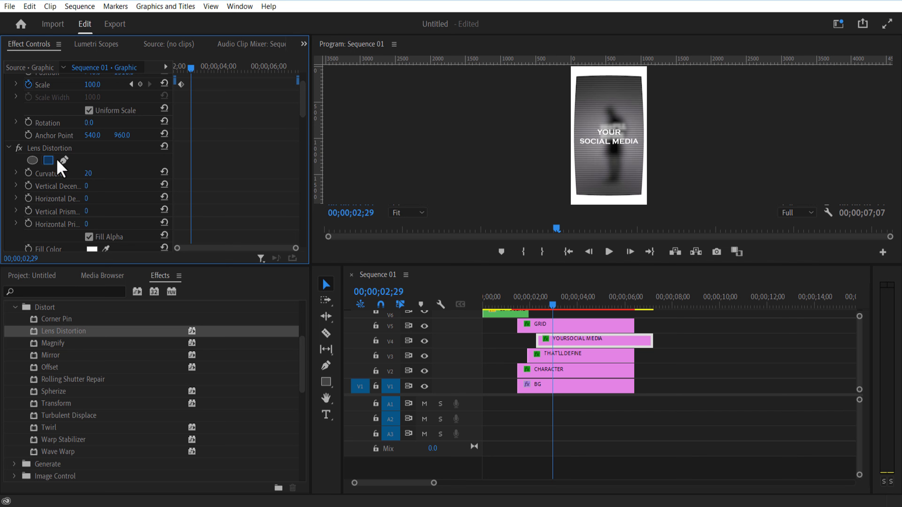
Add a rectangular mask around the YOUR SOCIAL MEDIA text to the Lens Distortion effect and set its curvature to 32
click(48, 161)
drag(597, 118, 569, 118)
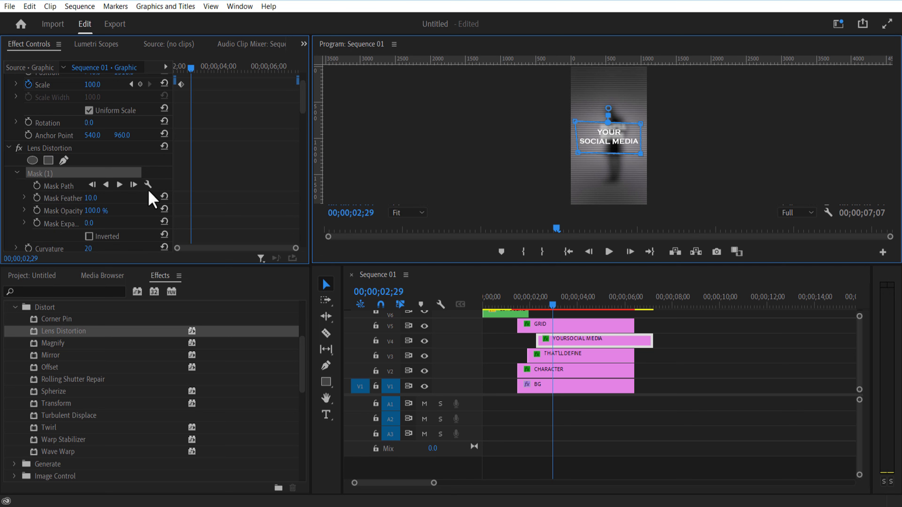
drag(303, 106, 303, 125)
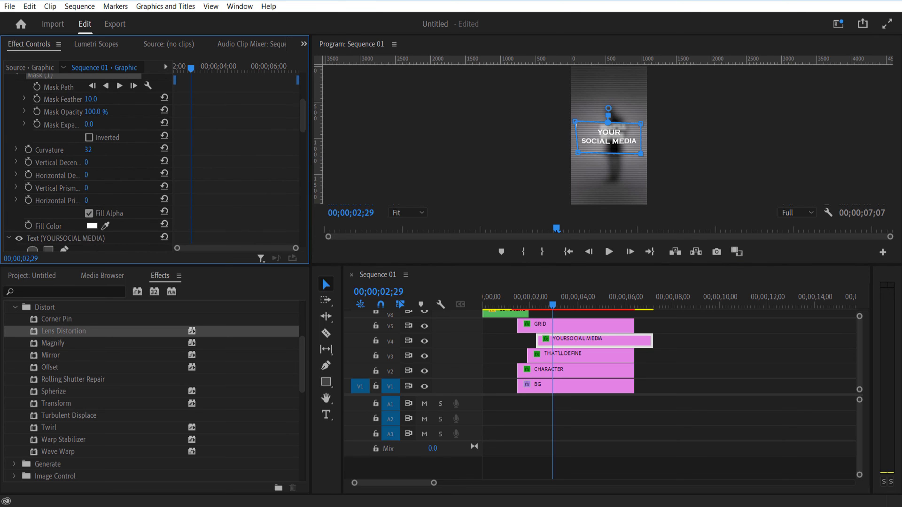
Keyframe the YOUR SOCIAL MEDIA text's scale to shrink away from 109 between 00;00;03;04 and 00;00;03;13, and set its lens curvature to 5
click(563, 384)
click(558, 339)
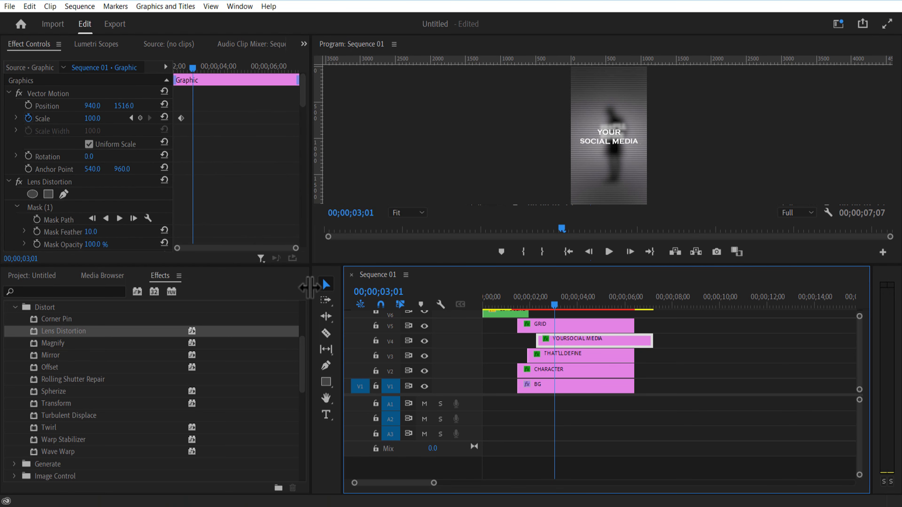
click(198, 75)
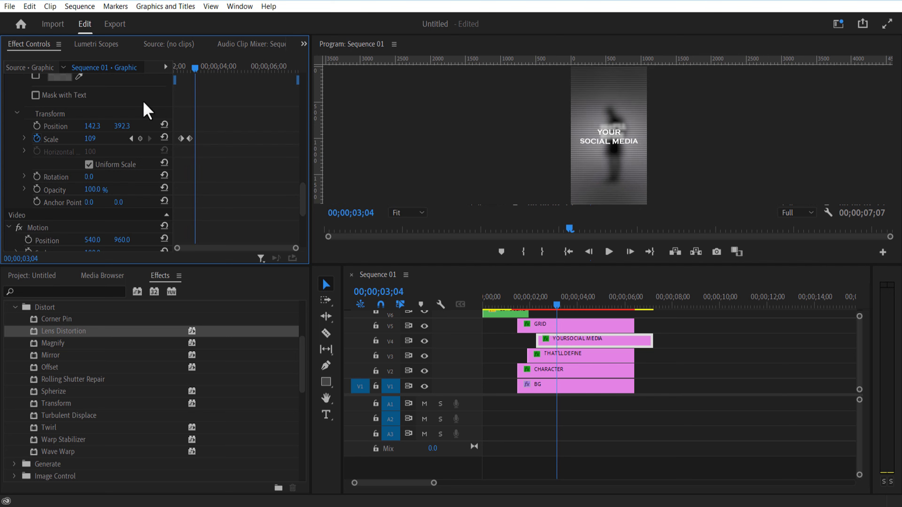
drag(197, 76, 205, 78)
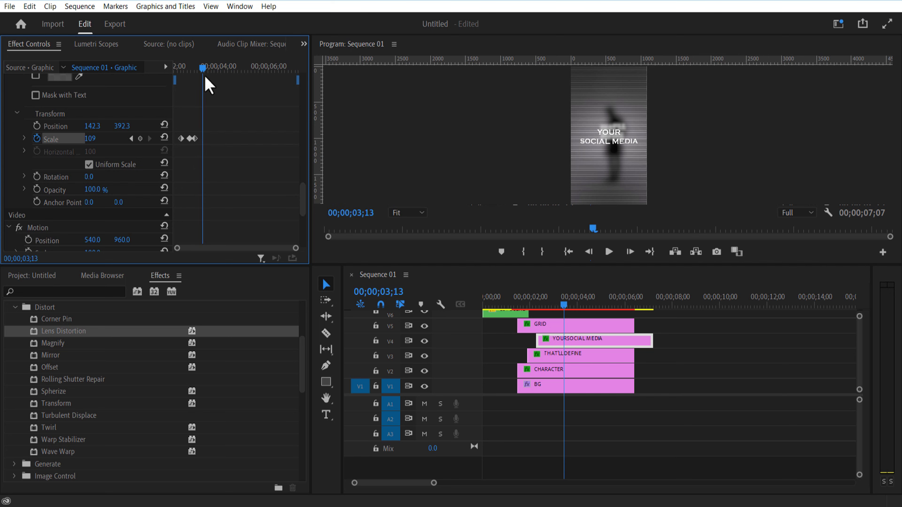
drag(563, 311, 550, 312)
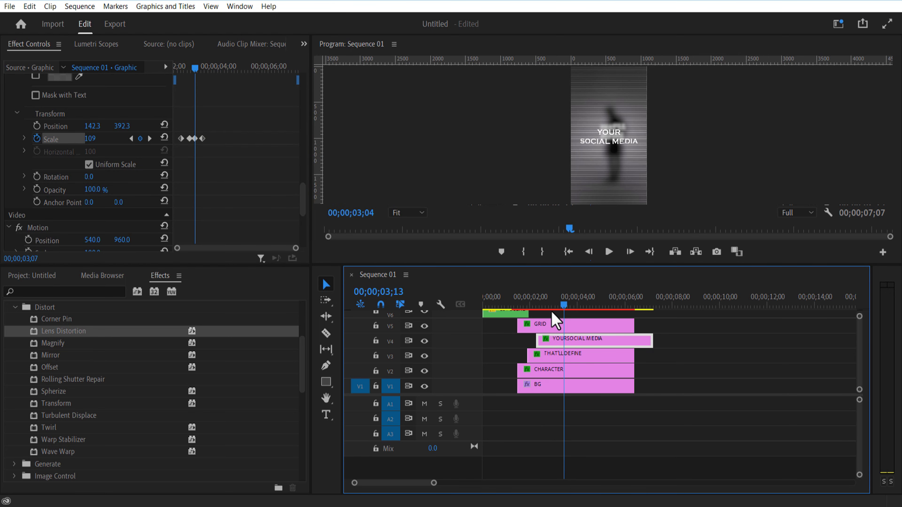
right_click(207, 144)
click(262, 267)
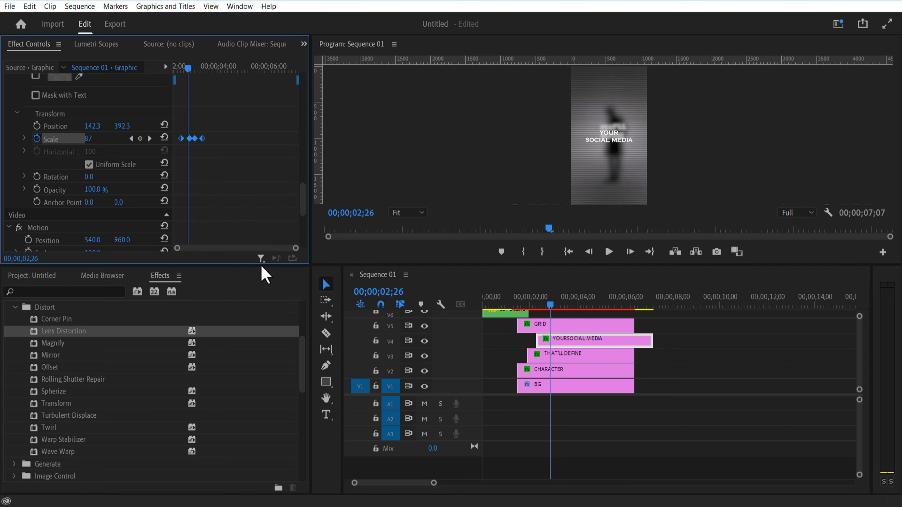
click(554, 305)
drag(302, 202, 303, 119)
Cut the BG, CHARACTER, THAT'LL DEFINE, YOURSOCIAL MEDIA and GRID clips at 00;00;03;13 and delete the parts after the cut
click(563, 305)
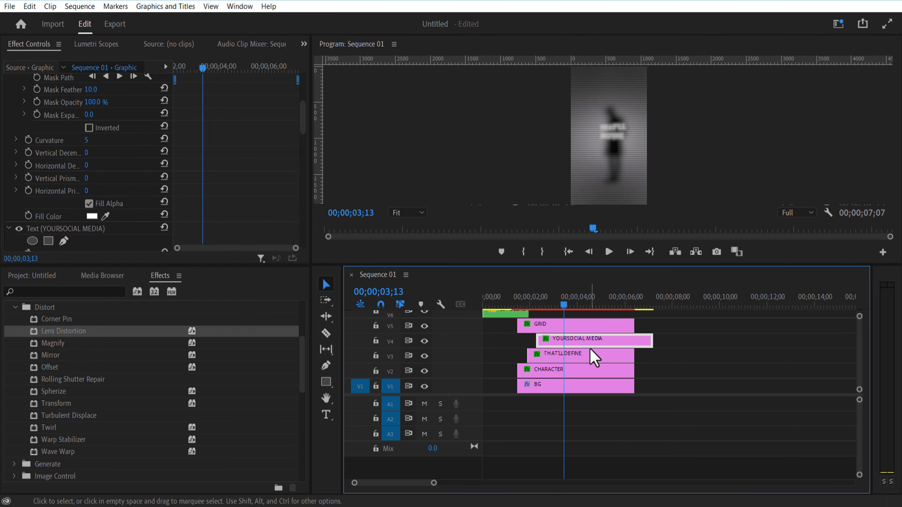
key(c)
click(565, 386)
click(565, 371)
click(564, 356)
click(565, 341)
click(564, 326)
key(v)
key(Delete)
Nest the five trimmed second-scene clips into a sequence named 2nd scene
drag(555, 328, 518, 401)
right_click(546, 324)
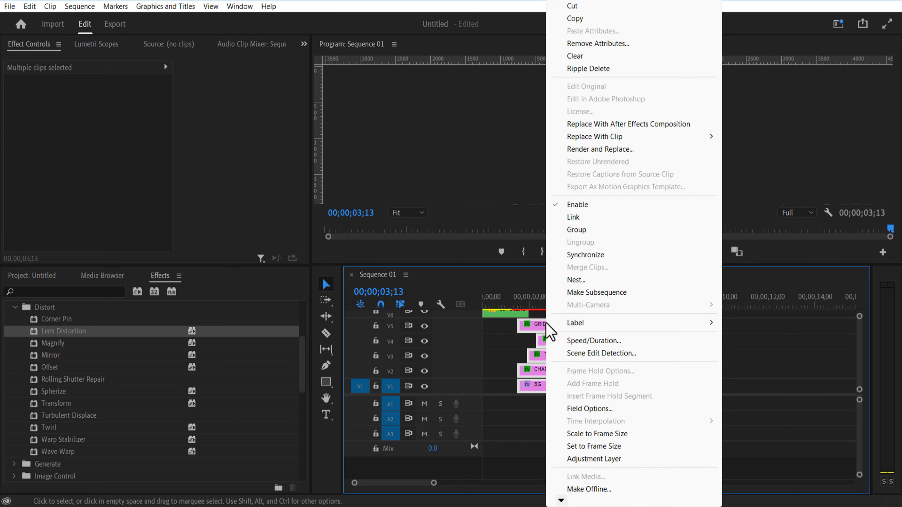
click(582, 279)
text(2Nd scene)
key(Return)
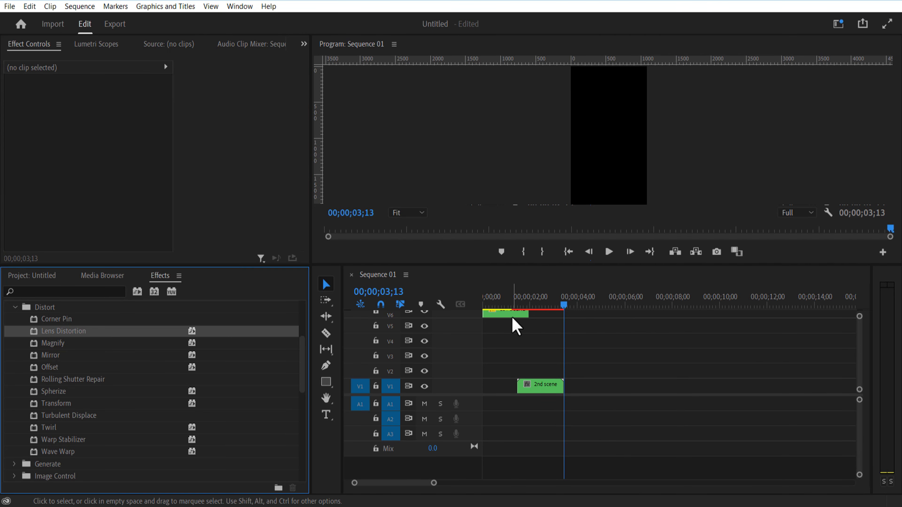
Move the 1ST SCENE clip to track V3 and the 2nd scene clip to track V2
drag(513, 315, 513, 372)
click(514, 306)
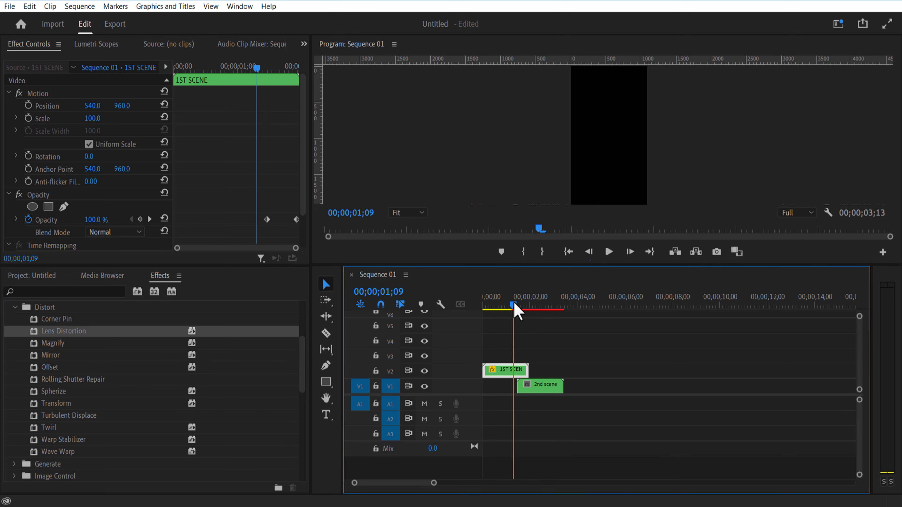
drag(514, 305, 555, 351)
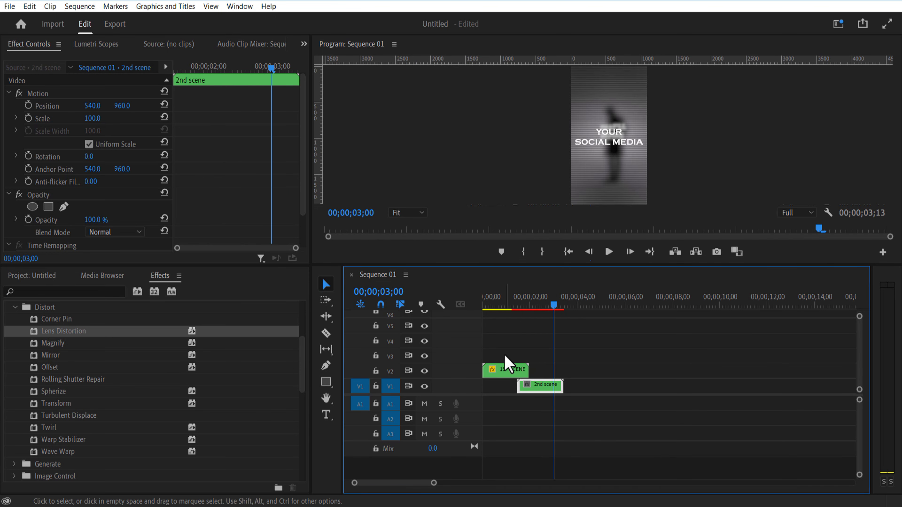
drag(508, 370, 508, 355)
drag(548, 388, 547, 373)
Keyframe the 2nd scene clip's scale from 100 at 00;00;03;00 to 138 at 00;00;03;08
click(28, 118)
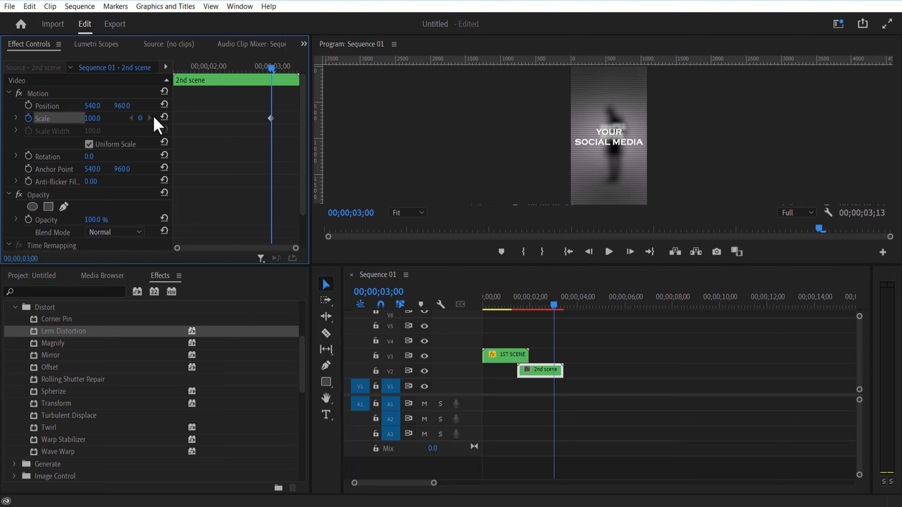
drag(271, 68, 282, 88)
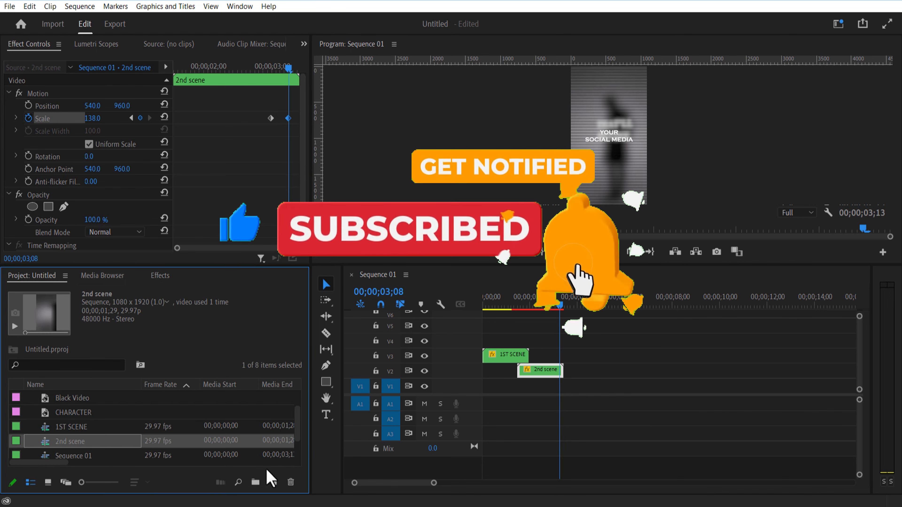
Create a black 1080 x 1920 color matte named bg 2 and place it on V1 under the end of the 2nd scene clip
click(272, 481)
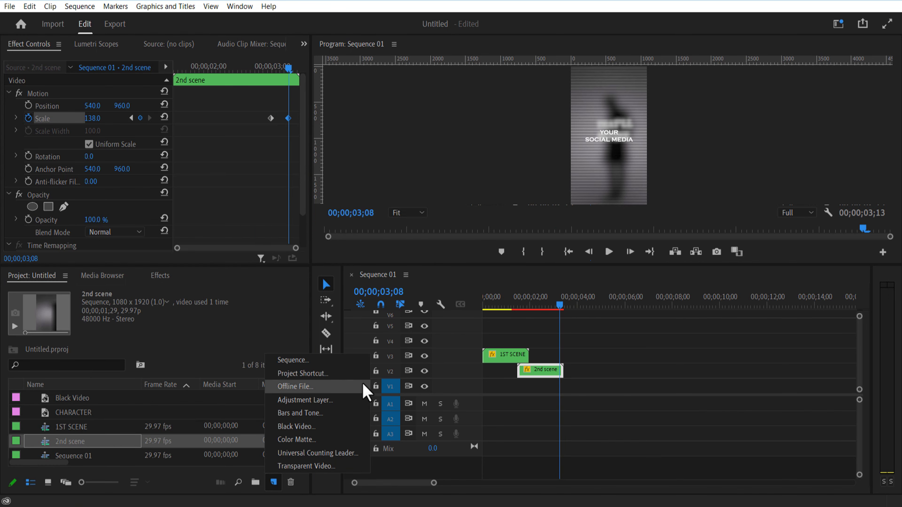
click(306, 444)
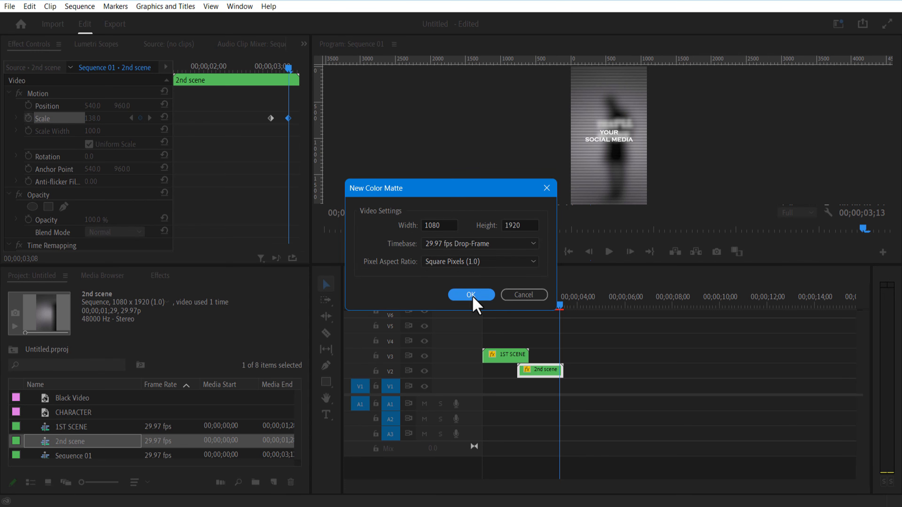
click(471, 295)
click(571, 169)
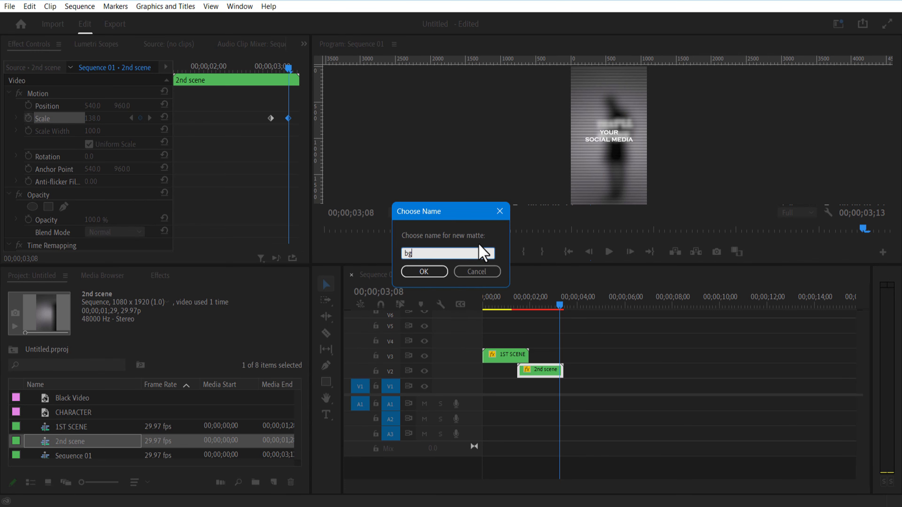
click(434, 270)
drag(103, 409, 553, 393)
click(580, 389)
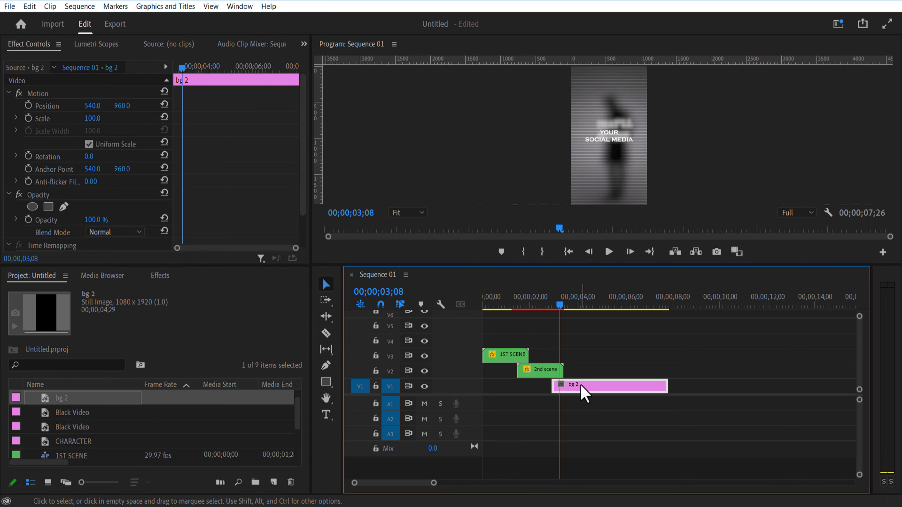
Find the 4-Color Gradient effect and apply it to the bg 2 clip
click(566, 305)
click(160, 276)
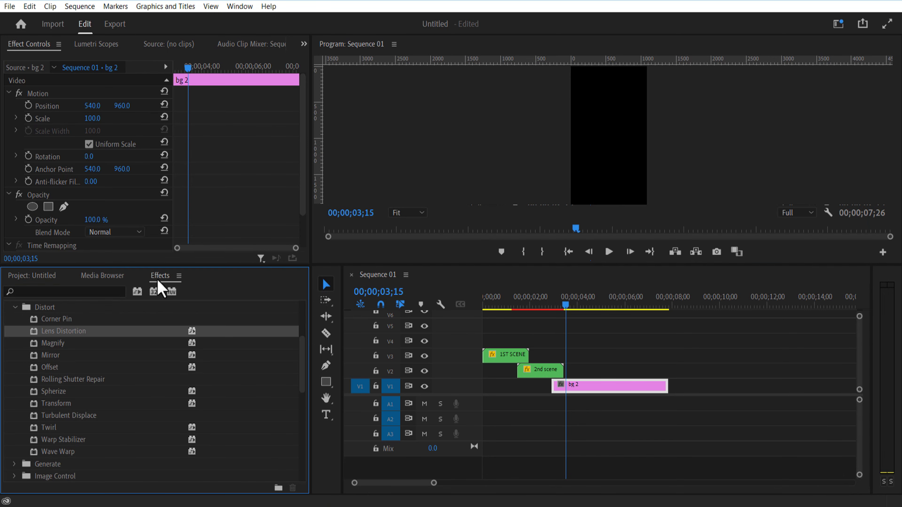
click(67, 292)
text(4-)
drag(79, 384, 595, 389)
Color bg 2's gradient black and dark grey with Color 3 light grey, Point 3 at -413, 1129 and Blend 811
drag(303, 130, 286, 204)
click(92, 137)
click(329, 177)
click(570, 168)
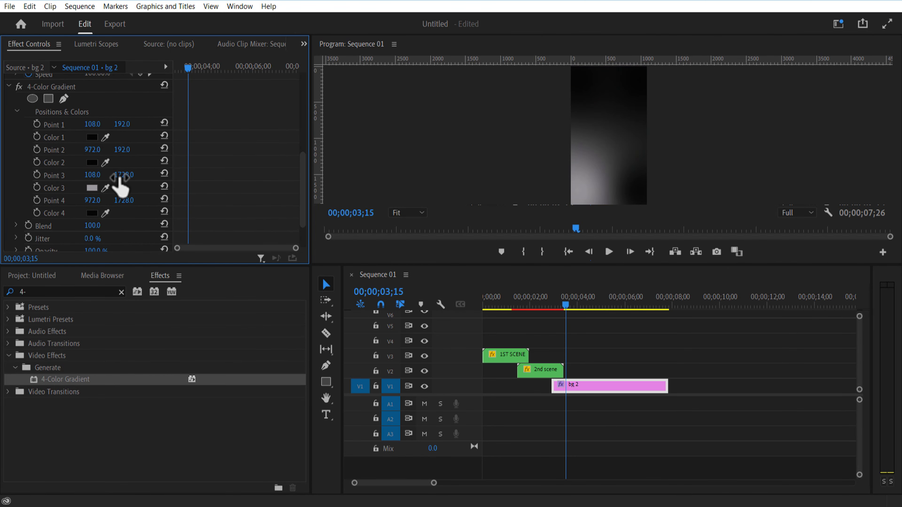
drag(121, 185, 153, 183)
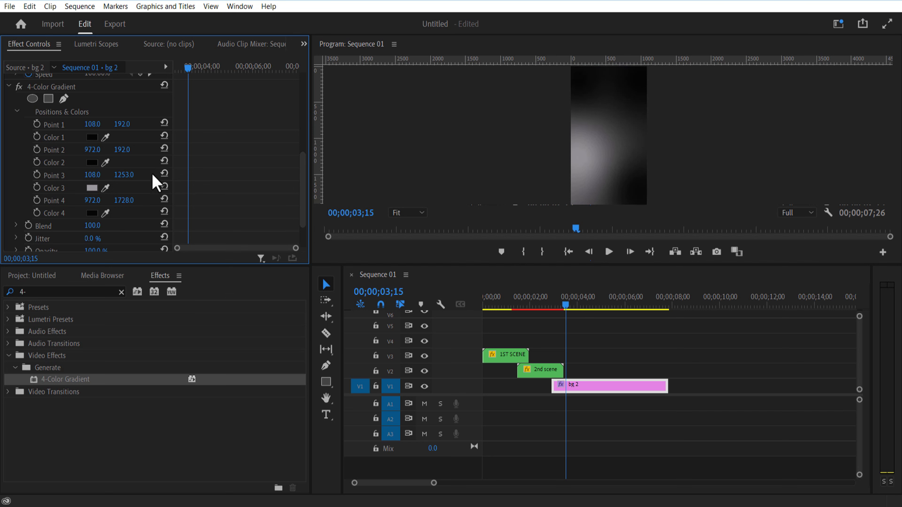
drag(92, 225, 113, 225)
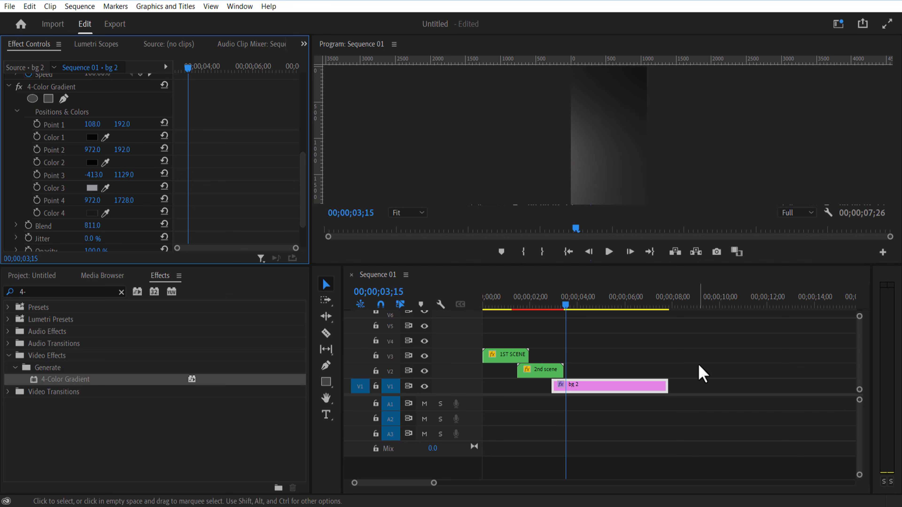
Move both scene clips up one track and place a new 1080 x 1920 black video on V2 above bg 2
drag(512, 337, 534, 358)
click(580, 386)
click(57, 278)
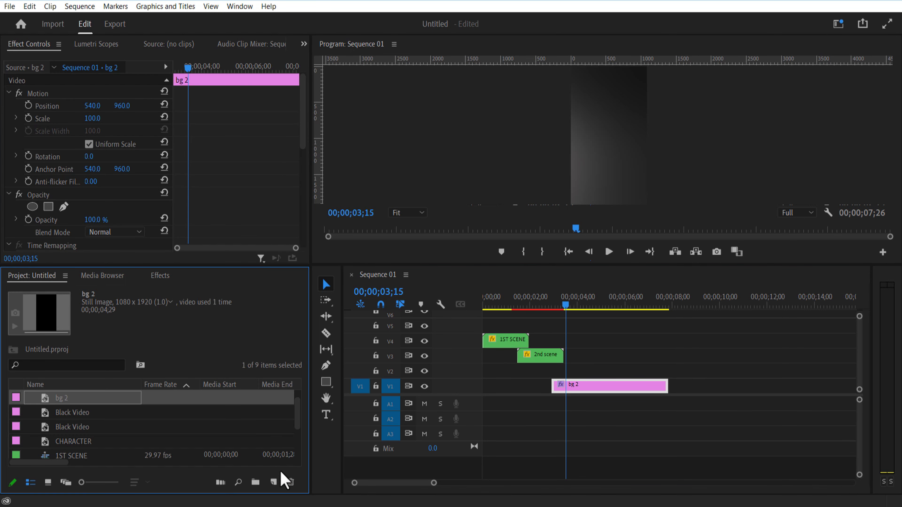
click(276, 480)
click(308, 428)
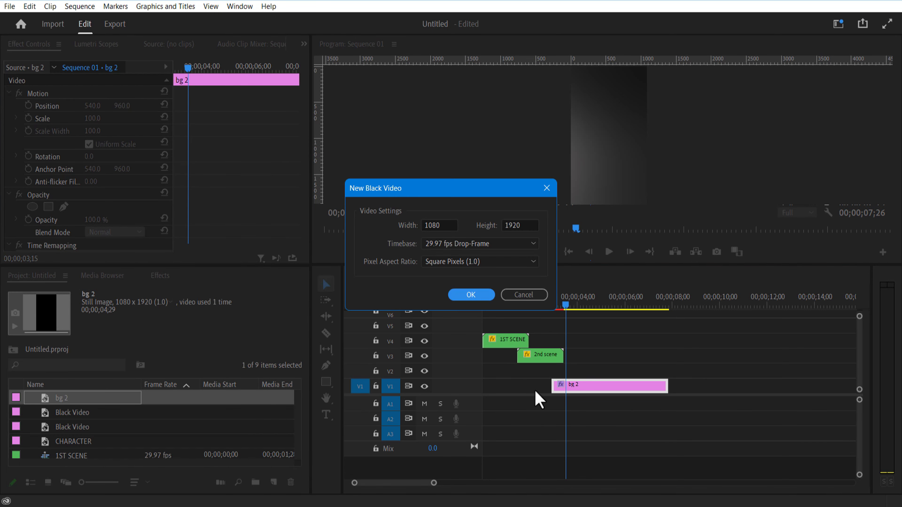
click(471, 294)
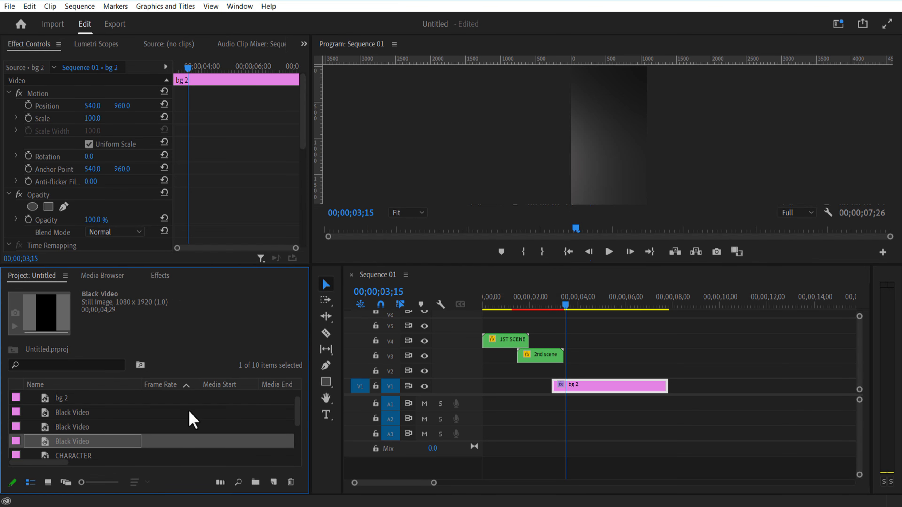
drag(100, 444, 615, 383)
Rename the black video clip as grid and apply the Grid effect to it
right_click(609, 370)
click(636, 501)
text(grid)
key(Return)
click(160, 275)
click(68, 292)
text(grid)
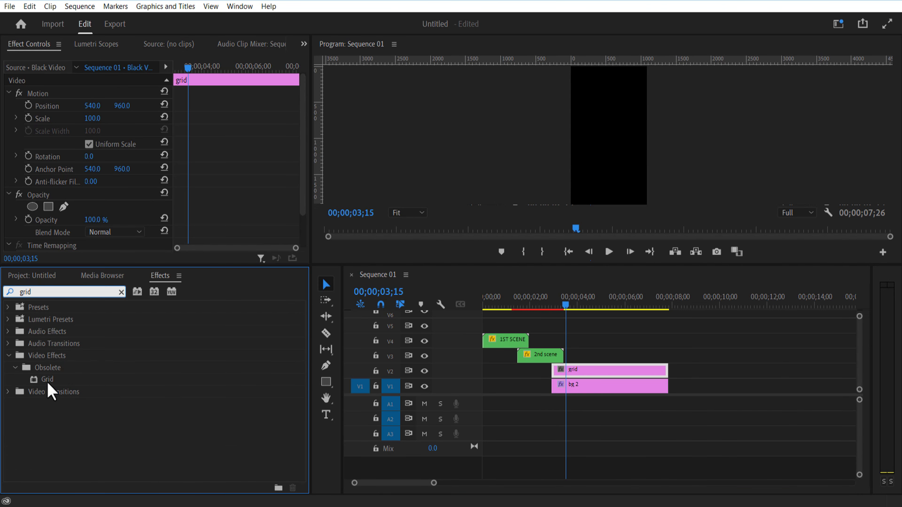
drag(48, 383, 561, 369)
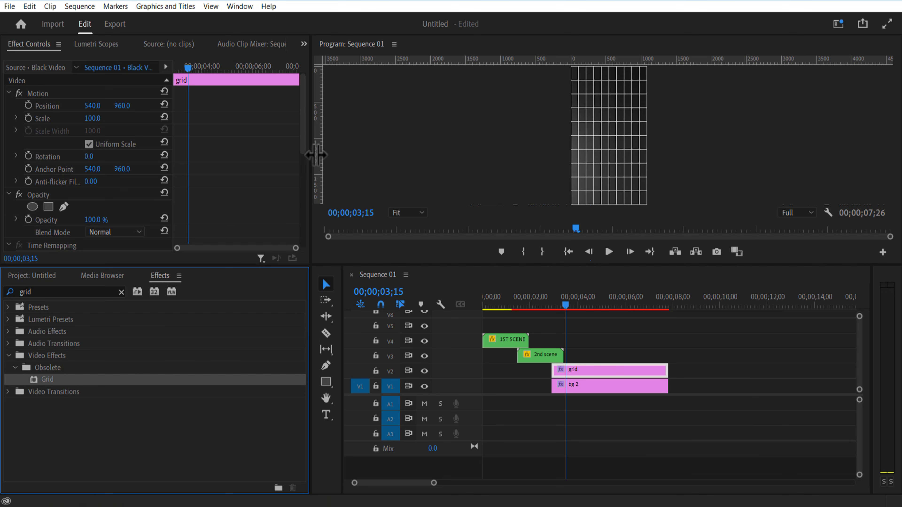
Turn the grid into dense horizontal lines with Anchor -385, 912 and Corner 1581, 886
drag(304, 142, 290, 241)
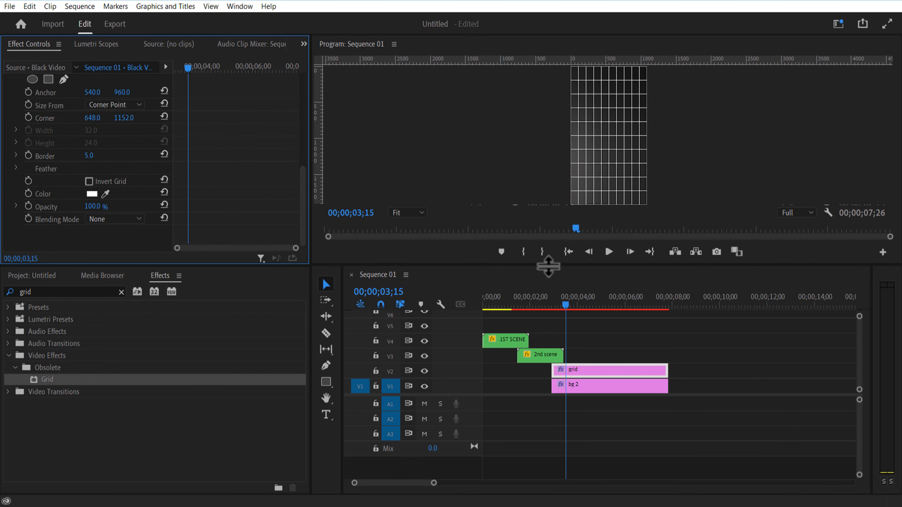
drag(549, 267, 548, 336)
drag(131, 117, 37, 117)
drag(96, 118, 428, 118)
drag(93, 92, 2, 93)
drag(123, 92, 105, 93)
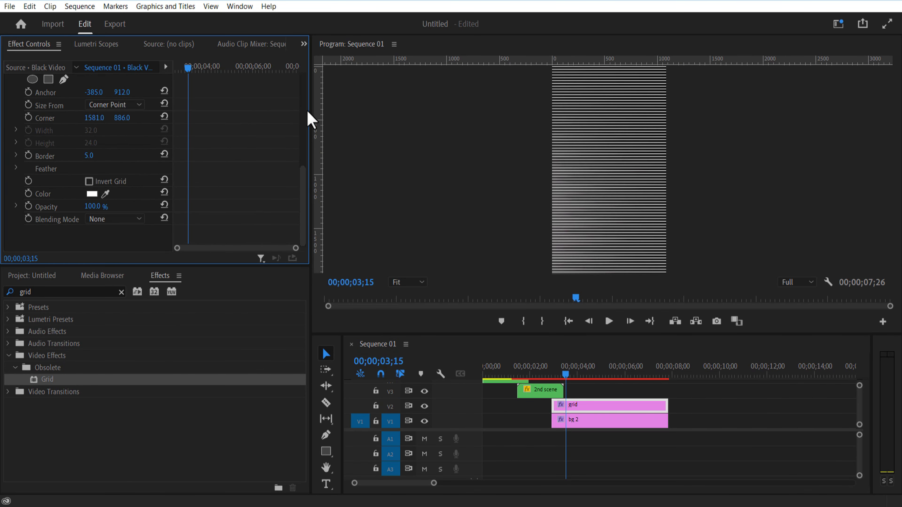
Set the grid clip's blend mode to Overlay and its opacity to 20%
drag(305, 192, 306, 115)
click(121, 220)
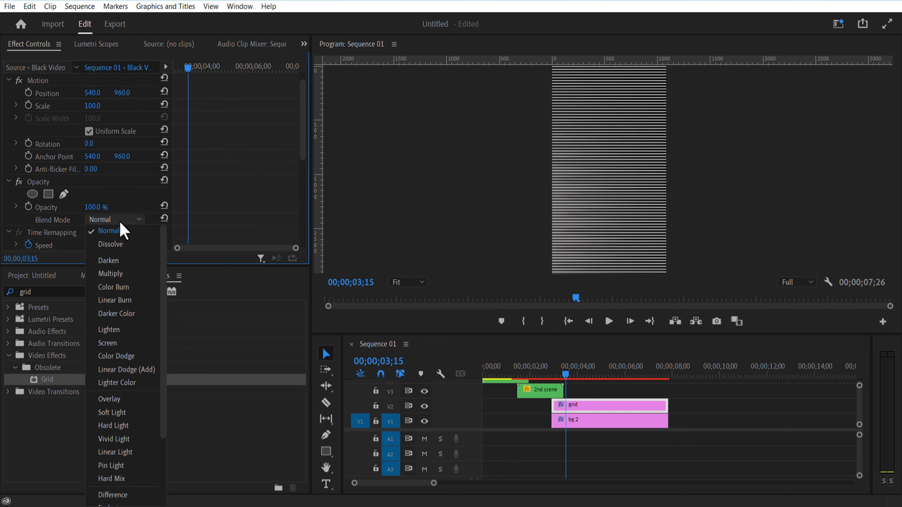
click(117, 398)
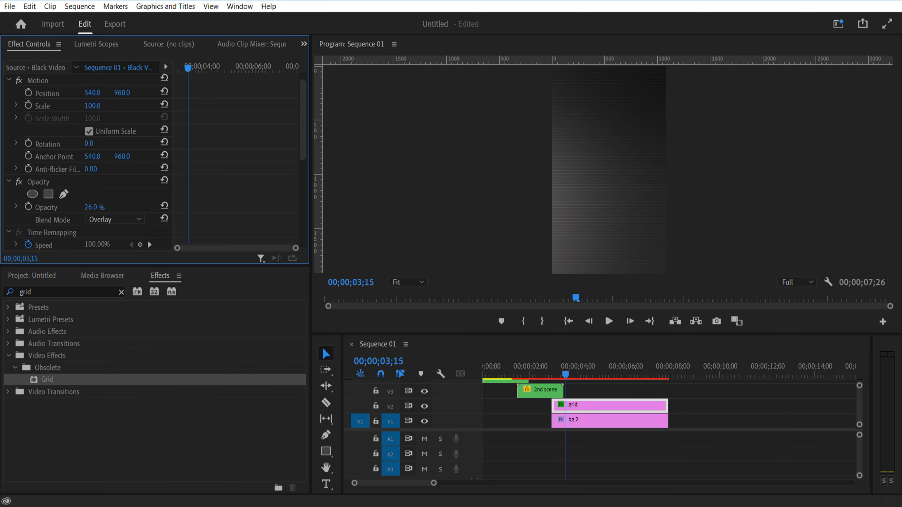
drag(638, 334, 636, 265)
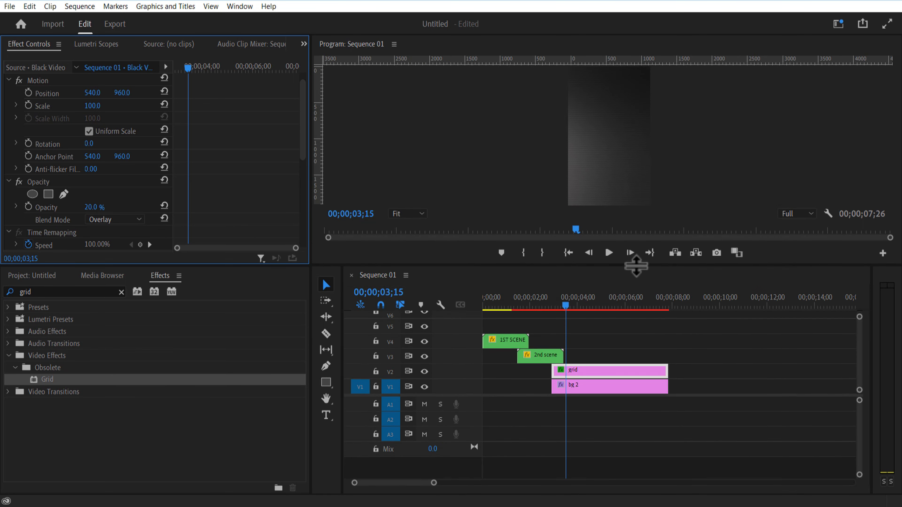
Move the scene and grid clips up one track and place CHARACTER on V2 above bg 2, scaled to 611
drag(502, 324, 520, 332)
drag(581, 369, 591, 357)
click(723, 361)
click(33, 277)
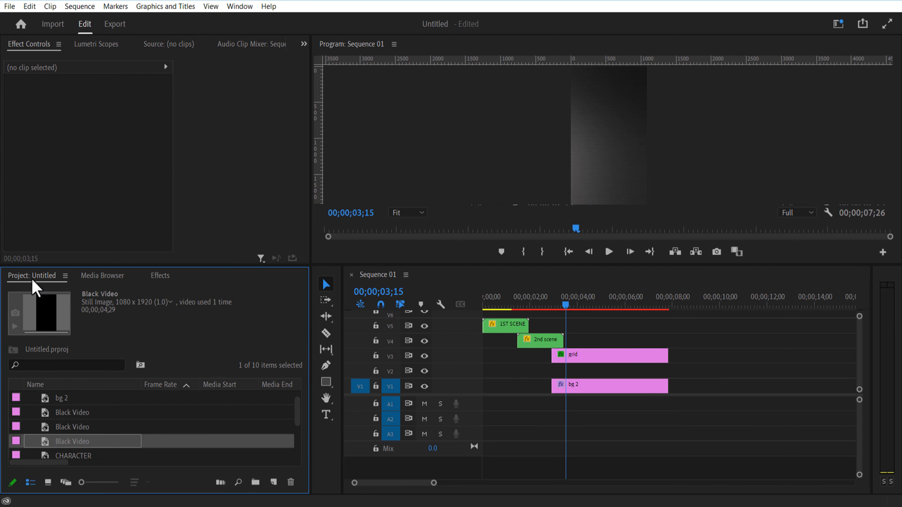
scroll(103, 430, down, 1)
click(105, 427)
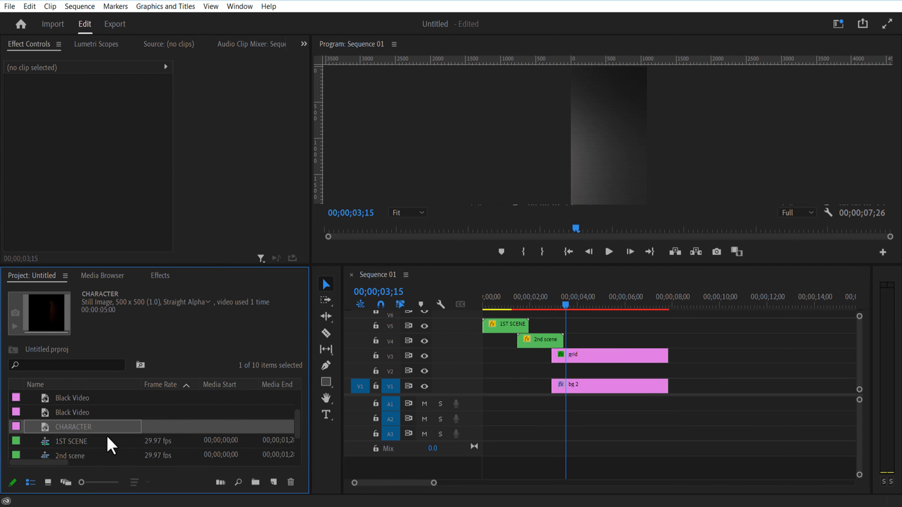
drag(121, 430, 590, 372)
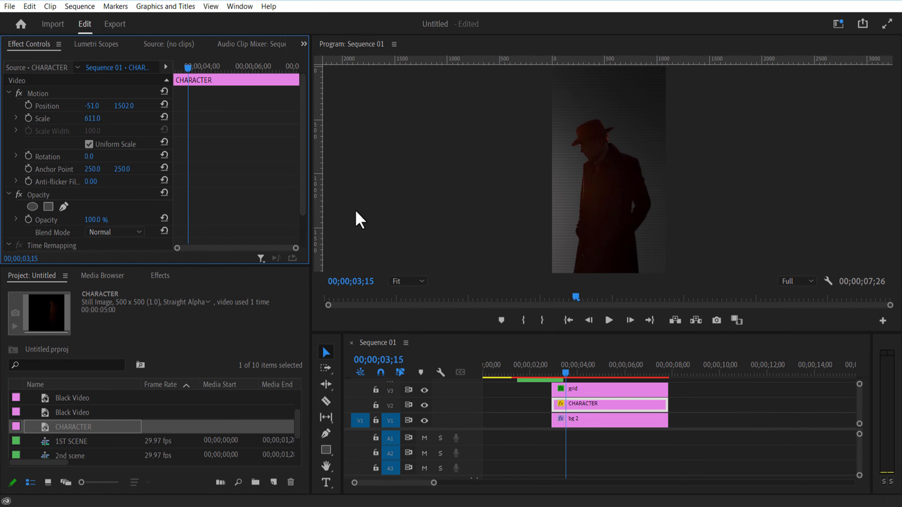
Find the Tint effect and apply it to the CHARACTER clip
click(160, 276)
double_click(44, 291)
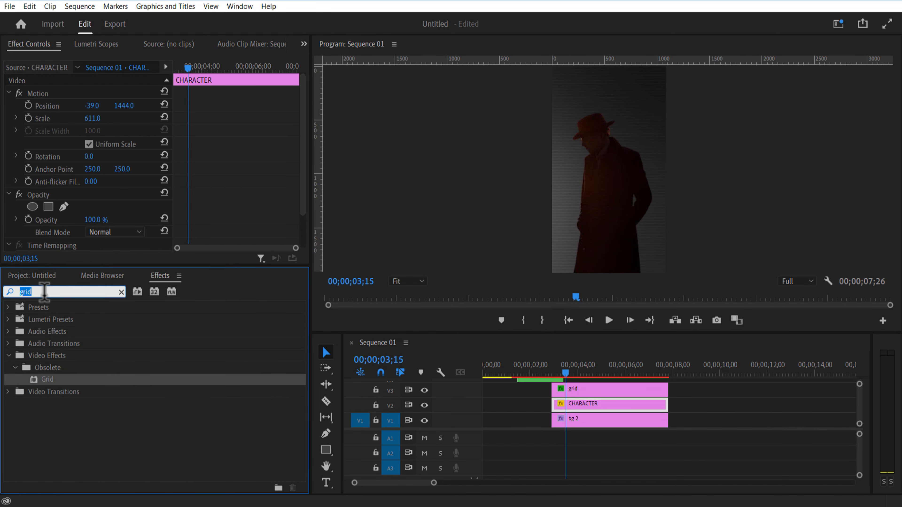
text(tint)
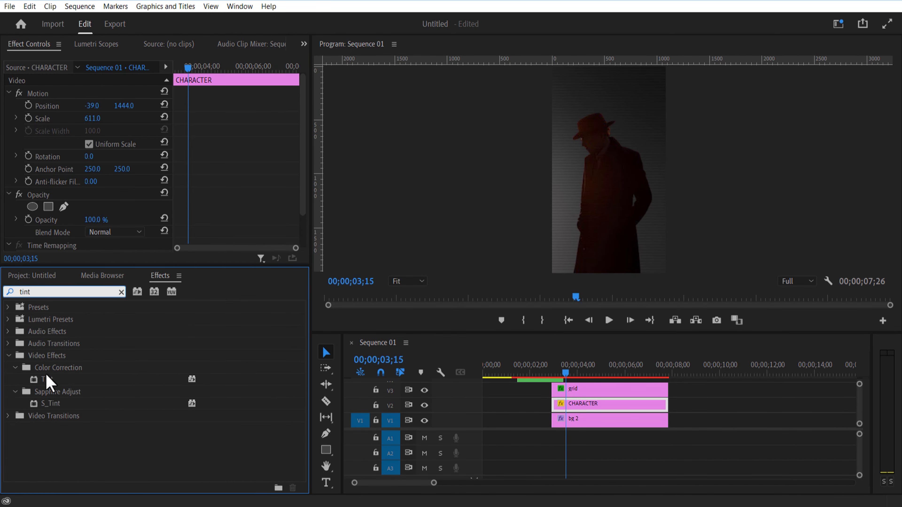
drag(49, 381, 579, 404)
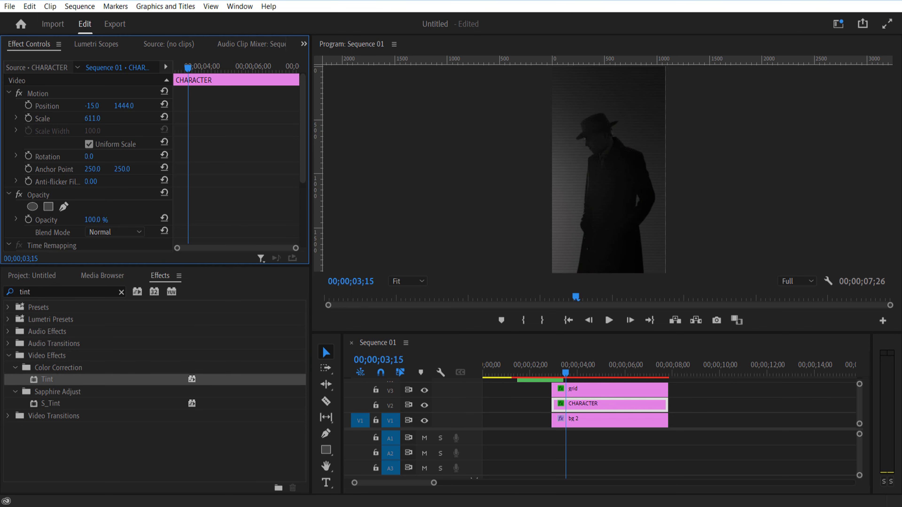
click(714, 407)
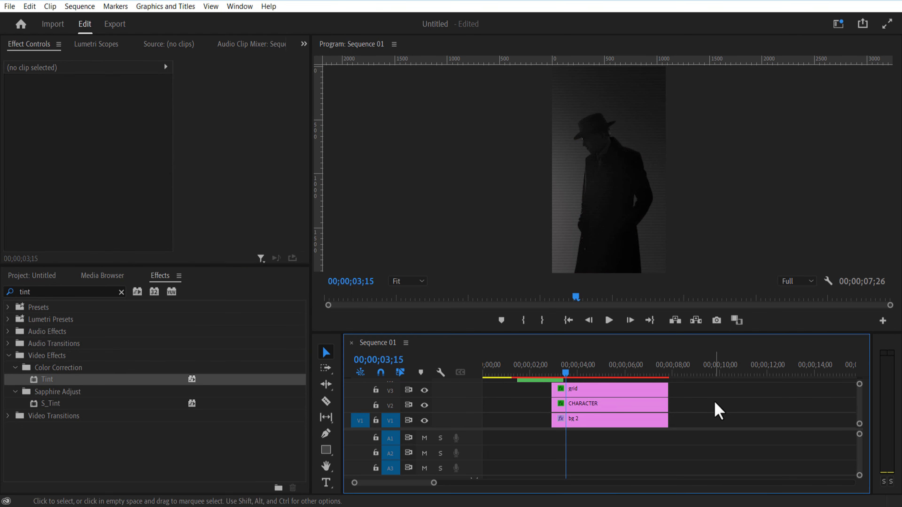
Add the text SUCCESS over the character in Arial Nova Regular, with vector scale 133 and position 815, 1095
click(327, 482)
click(561, 180)
key(Caps_Lock)
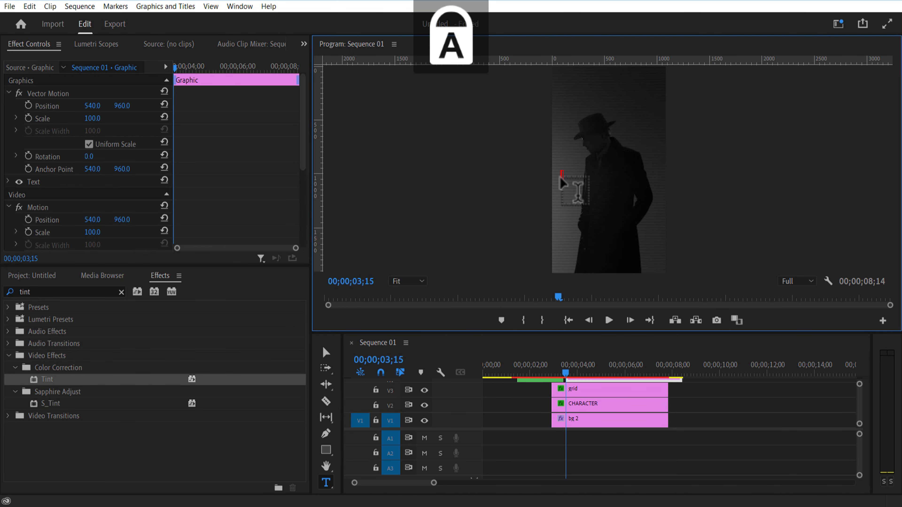
text(SUCCESS)
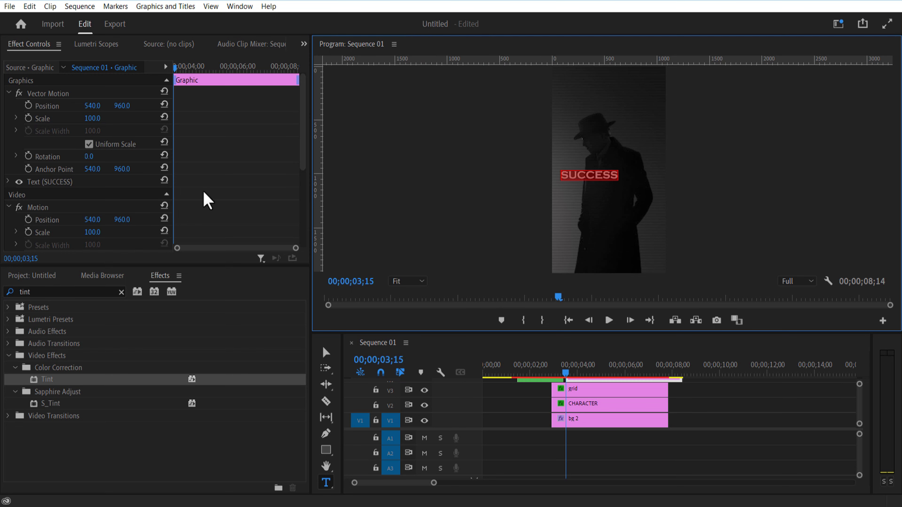
click(8, 181)
scroll(288, 161, down, 2)
click(92, 176)
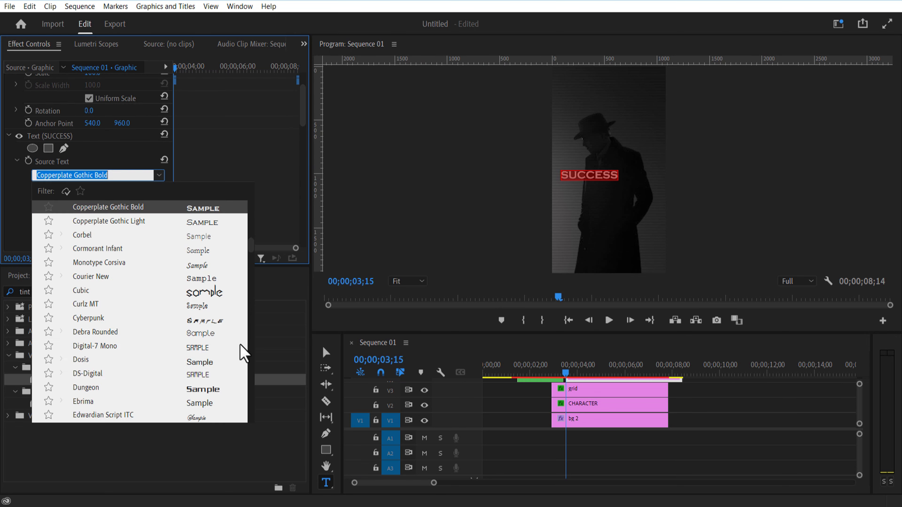
click(119, 231)
click(643, 376)
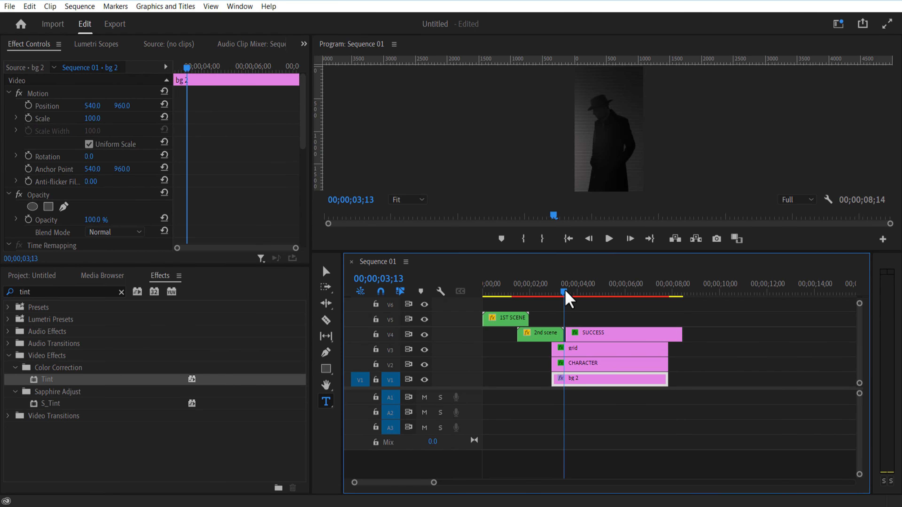
Shift the scene and grid clips up one track and place SUCCESS on V3 beneath grid, matching the grid clip's start and length
drag(545, 314, 512, 309)
drag(583, 342, 726, 341)
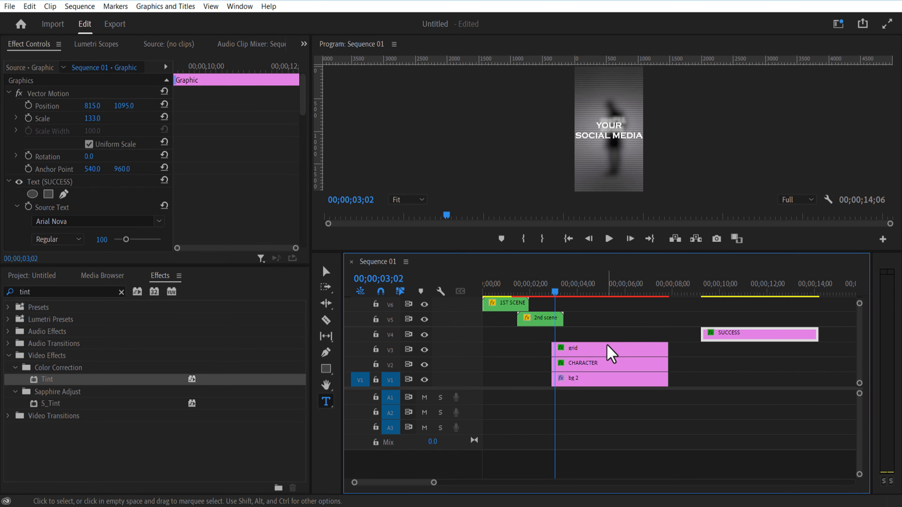
drag(611, 350, 604, 337)
drag(728, 341, 579, 352)
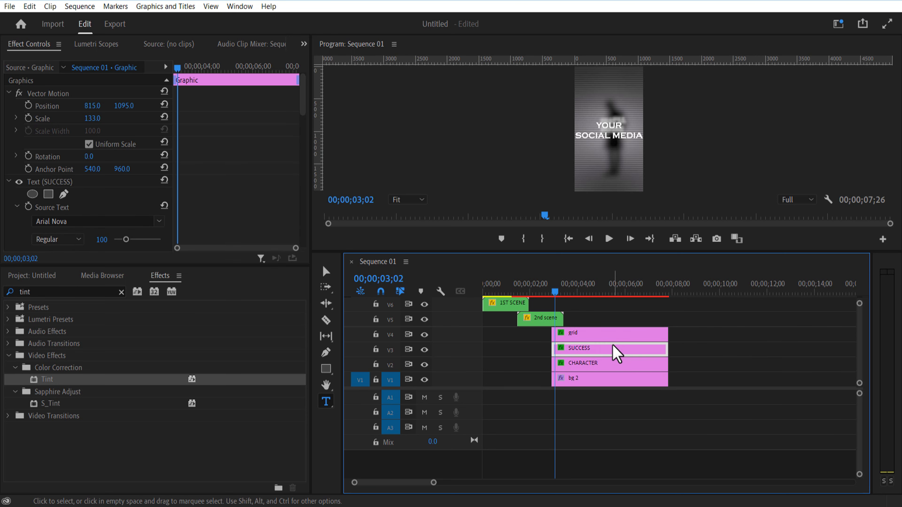
Keyframe a fade-out on the 2nd scene clip's opacity from 100% at 00;00;03;02 to a lower value at 00;00;03;08
click(553, 318)
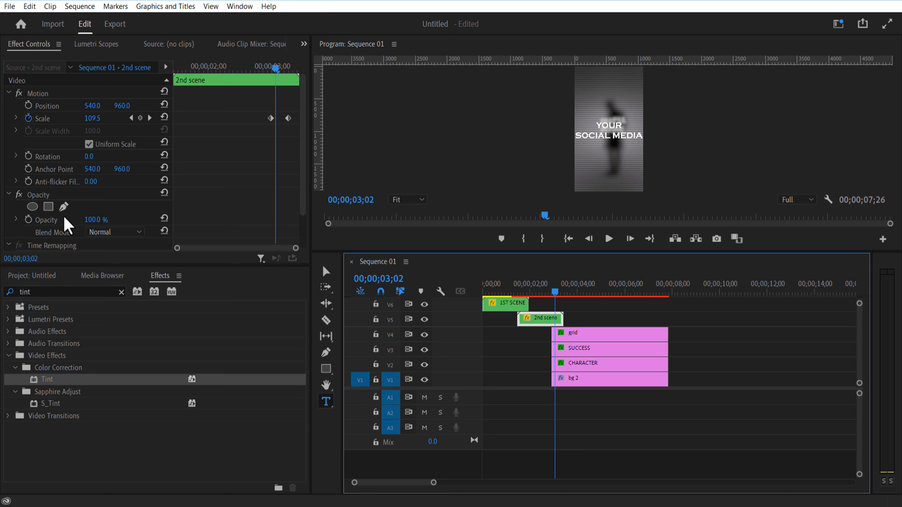
click(29, 219)
drag(275, 70, 288, 86)
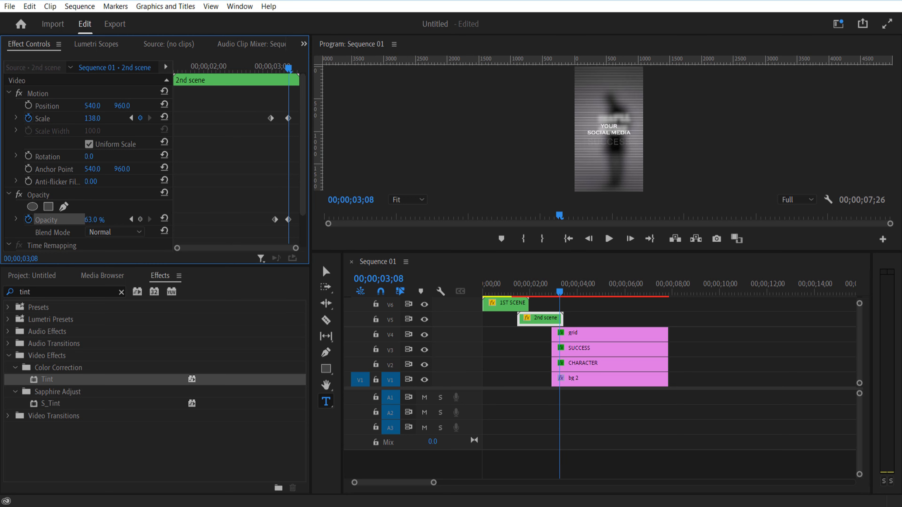
From about 00;00;03;13, keyframe downward slides that bring CHARACTER to Y position 2203 and the SUCCESS text to Y position 1951
key(shift+Right)
click(601, 350)
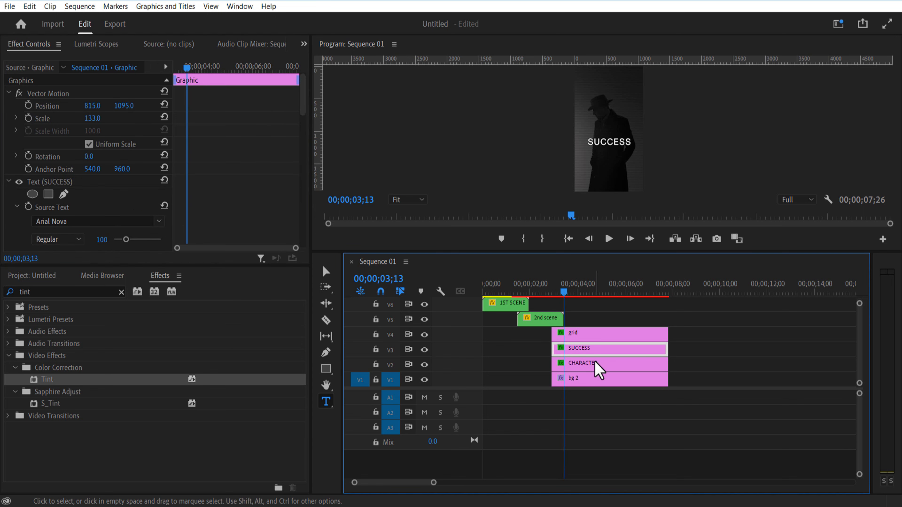
click(594, 364)
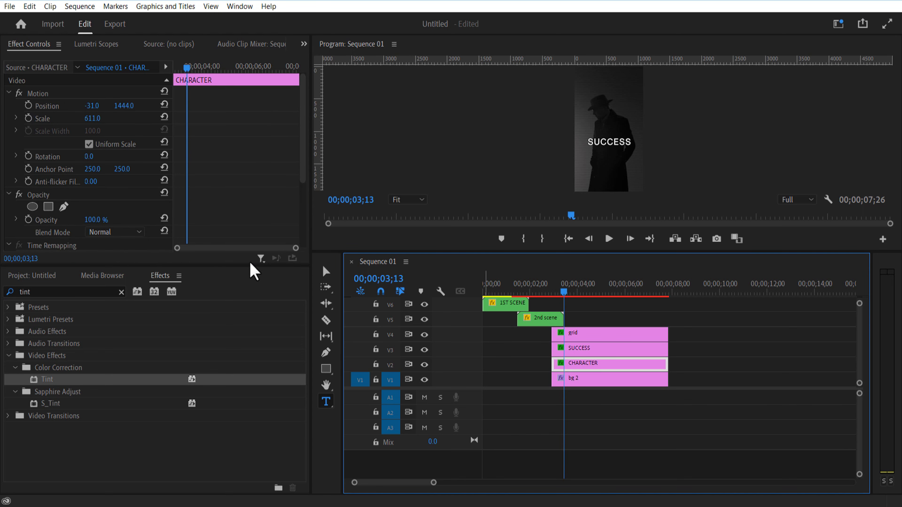
click(29, 105)
drag(190, 69, 200, 77)
drag(122, 106, 149, 105)
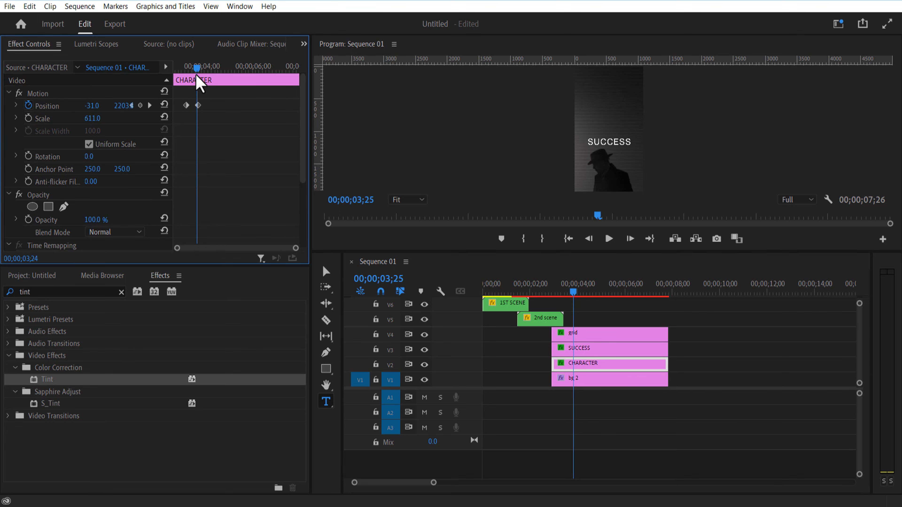
click(597, 349)
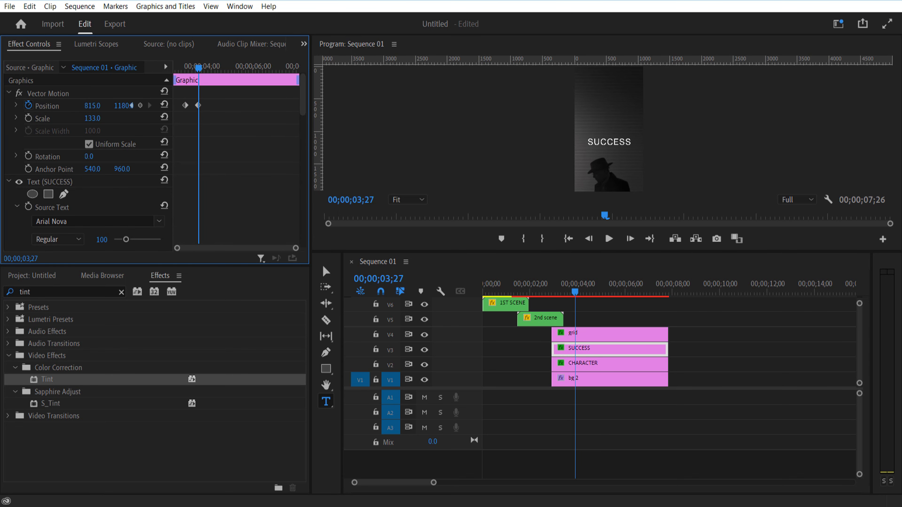
mouse_move(207, 73)
mouse_down()
mouse_move(191, 80)
mouse_move(200, 85)
mouse_up()
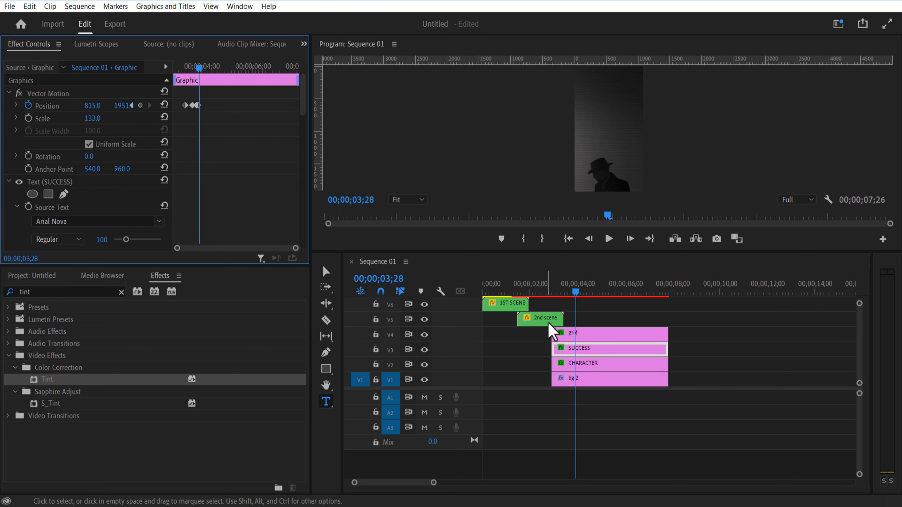
Move the scene and grid clips up one track, import the ARROW image and place it on V4 above SUCCESS
click(540, 373)
drag(528, 253, 504, 221)
drag(499, 269, 520, 278)
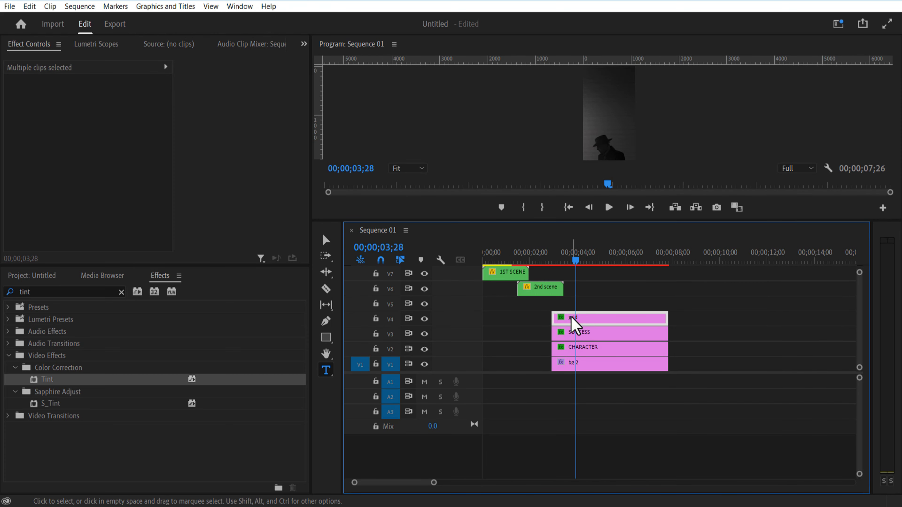
drag(569, 317, 569, 305)
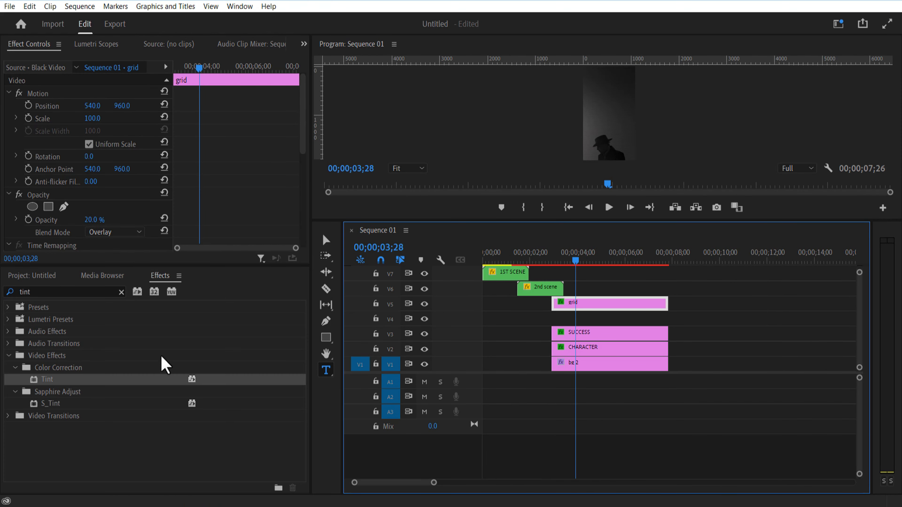
click(47, 279)
right_click(34, 408)
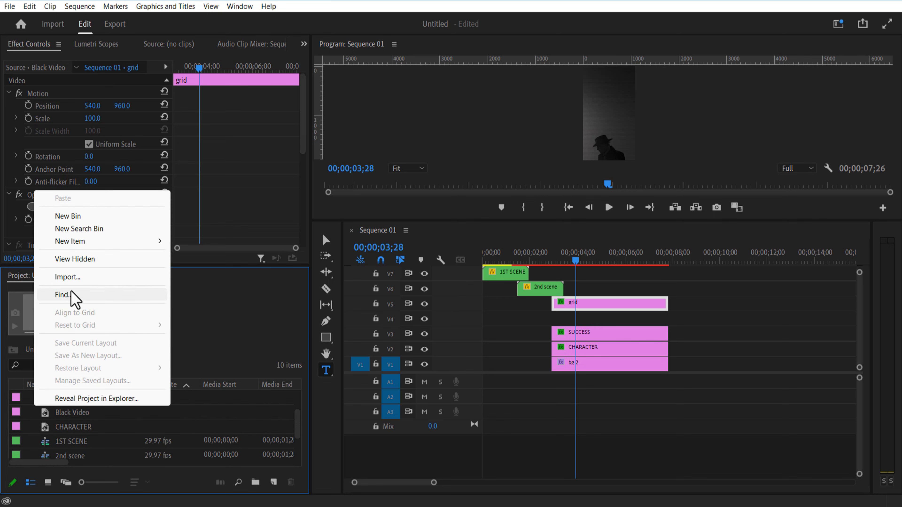
click(74, 298)
drag(73, 444, 554, 321)
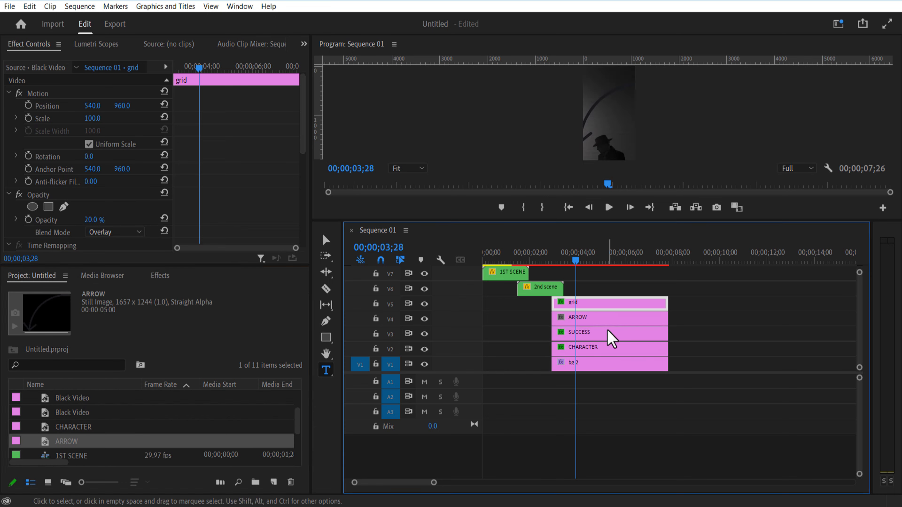
Apply the Tint effect to the ARROW clip and map its black to white
click(604, 318)
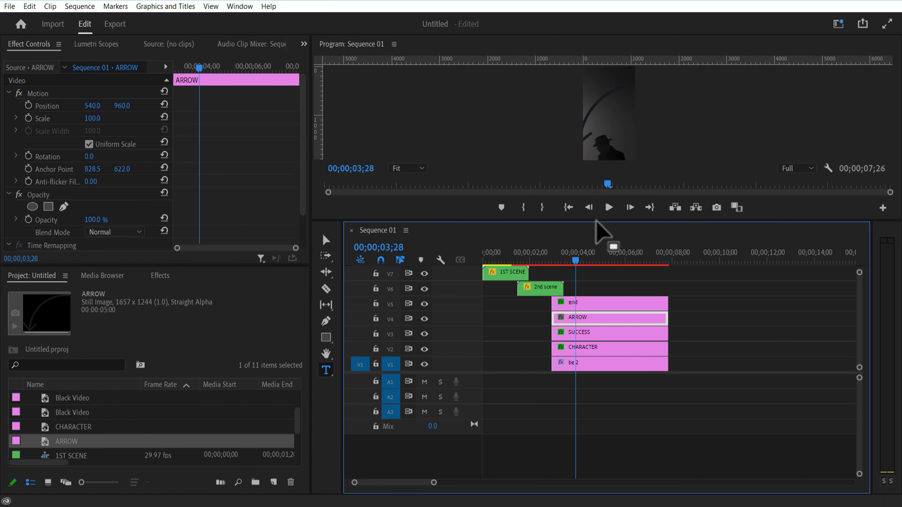
drag(600, 222, 599, 286)
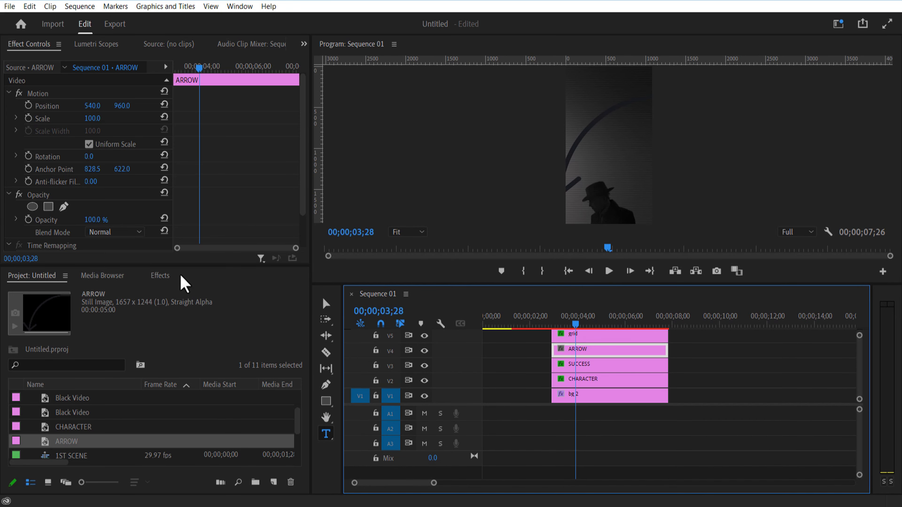
click(160, 276)
drag(51, 387, 582, 348)
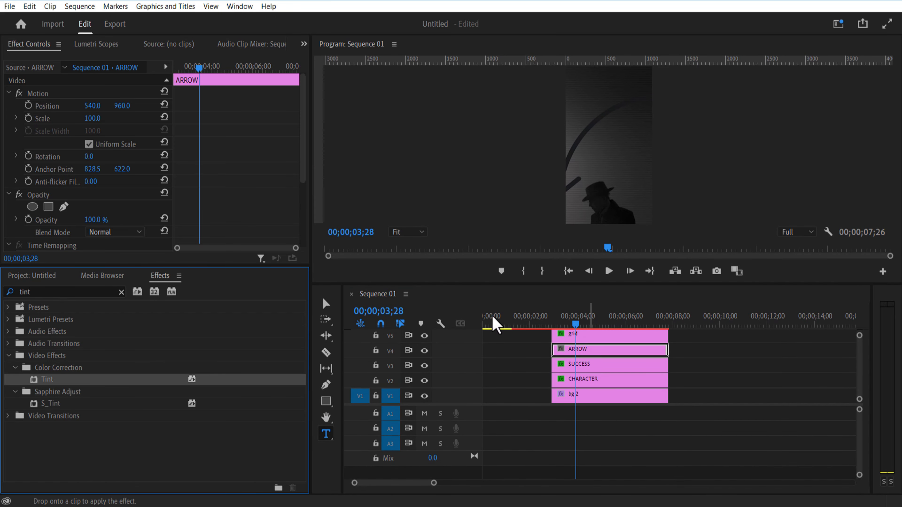
drag(306, 174, 301, 248)
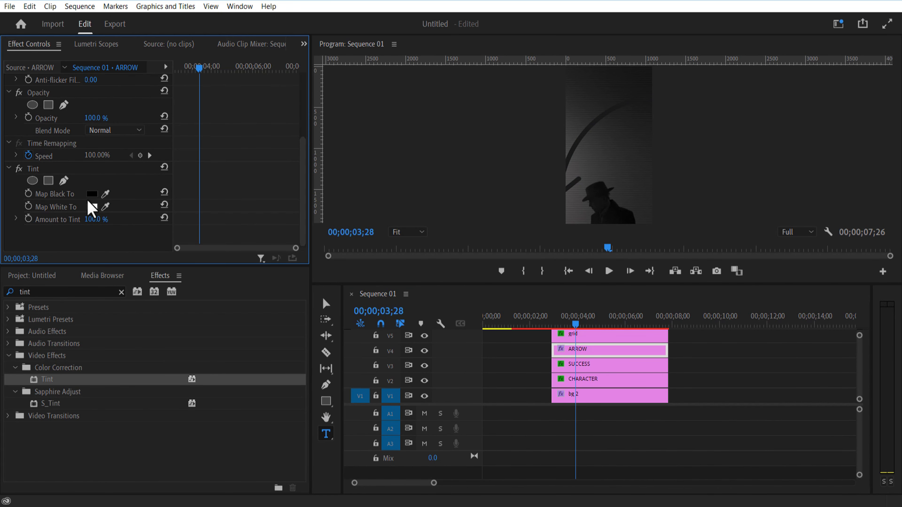
click(92, 194)
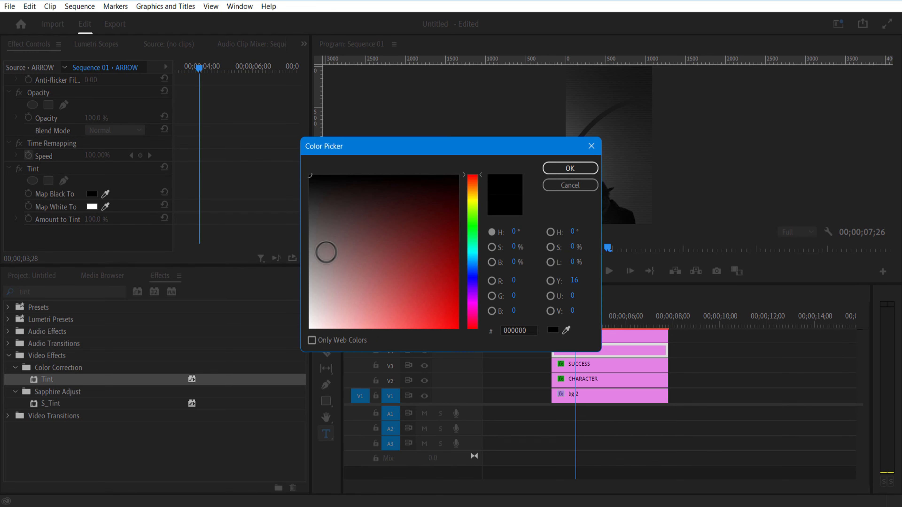
click(315, 322)
click(572, 170)
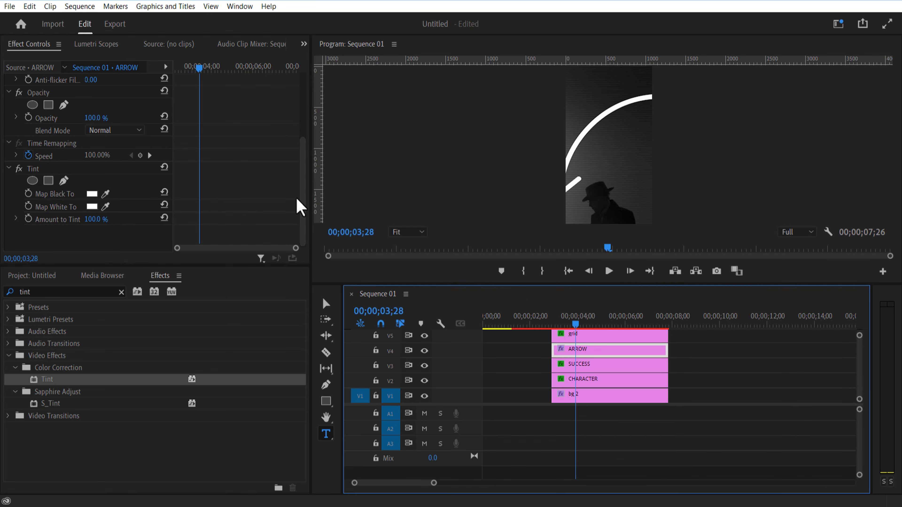
Transform the arrow with rotation 140°, scale 36 and position 636, 1053 so it curves upward from the character
drag(302, 199, 303, 133)
drag(93, 157, 142, 157)
drag(91, 118, 68, 119)
drag(92, 106, 112, 106)
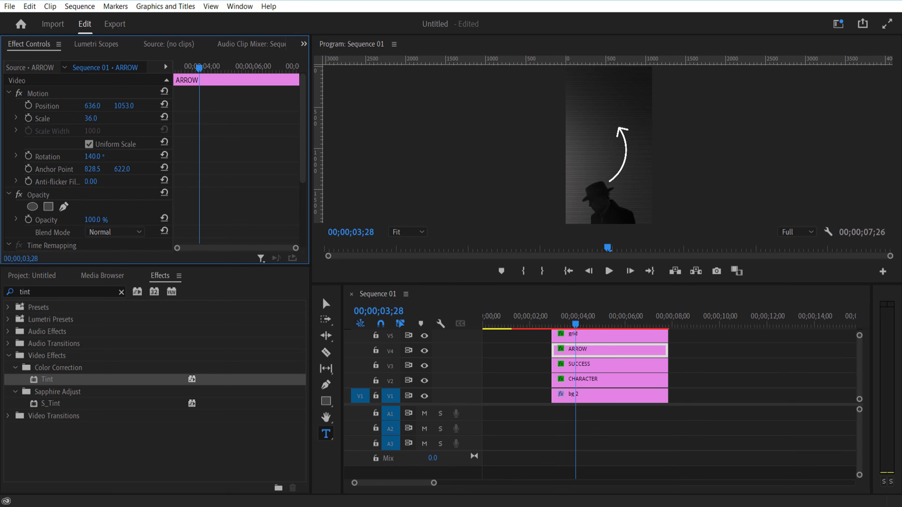
Reorder the tracks so ARROW sits on V2 beneath CHARACTER and SUCCESS, with position 634, 1290 and rotation 125°
drag(611, 284, 611, 222)
drag(564, 318, 682, 317)
mouse_move(591, 322)
mouse_down()
mouse_move(602, 352)
mouse_move(594, 316)
mouse_up()
drag(684, 324, 564, 347)
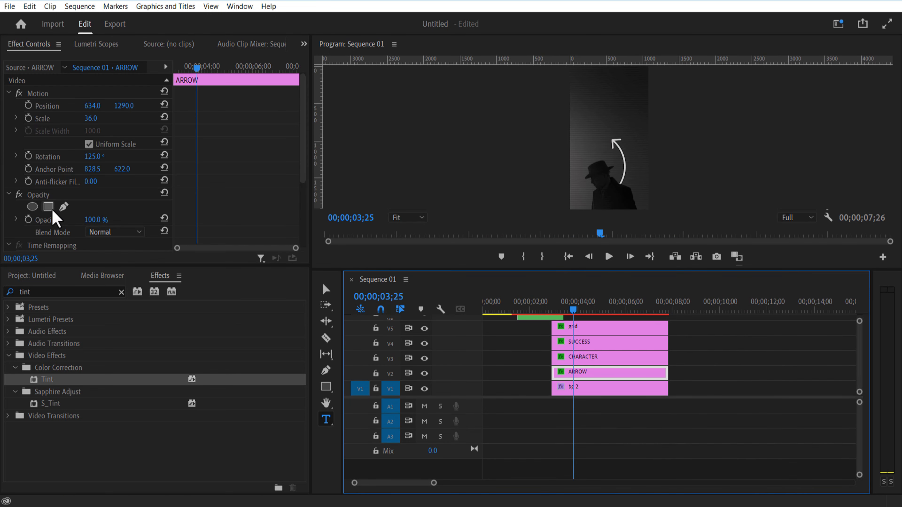
Add a rectangular opacity mask to the ARROW clip and reshape it below the arrow so that the arrow is hidden
click(51, 209)
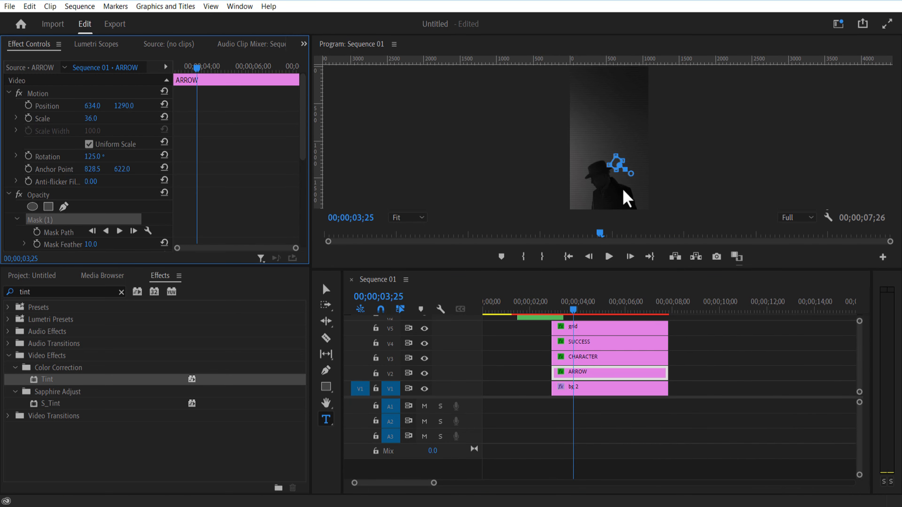
drag(610, 166, 584, 155)
drag(625, 162, 638, 124)
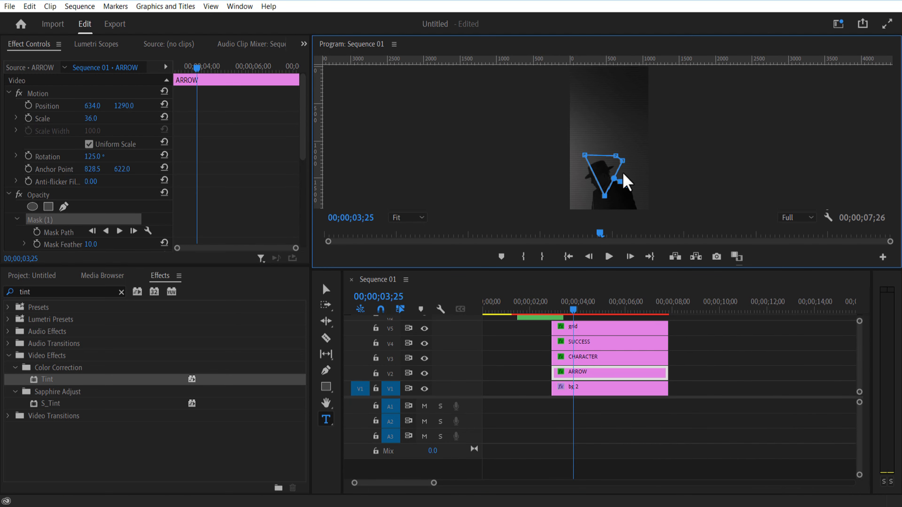
drag(617, 160, 617, 213)
drag(301, 152, 300, 168)
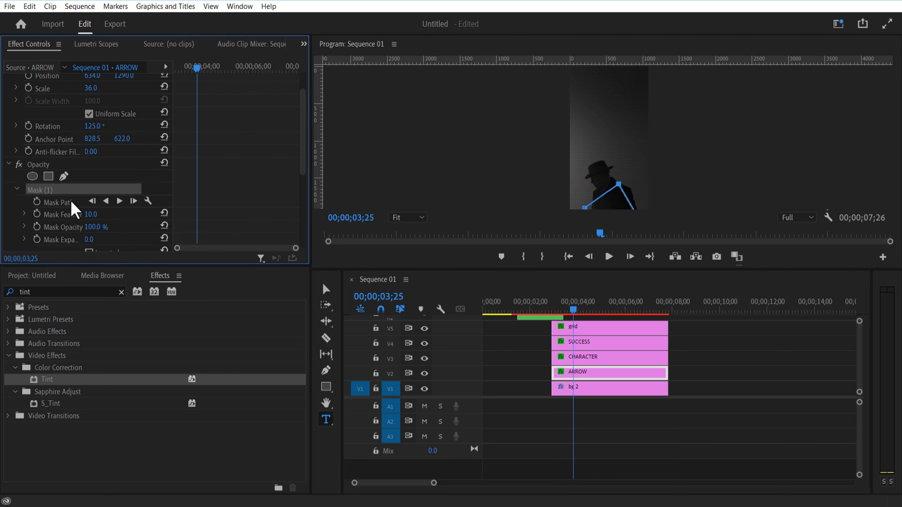
Keyframe the arrow's mask path from 00;00;03;25 to cover the whole arrow at about 00;00;04;09, with mask feather 49
click(37, 201)
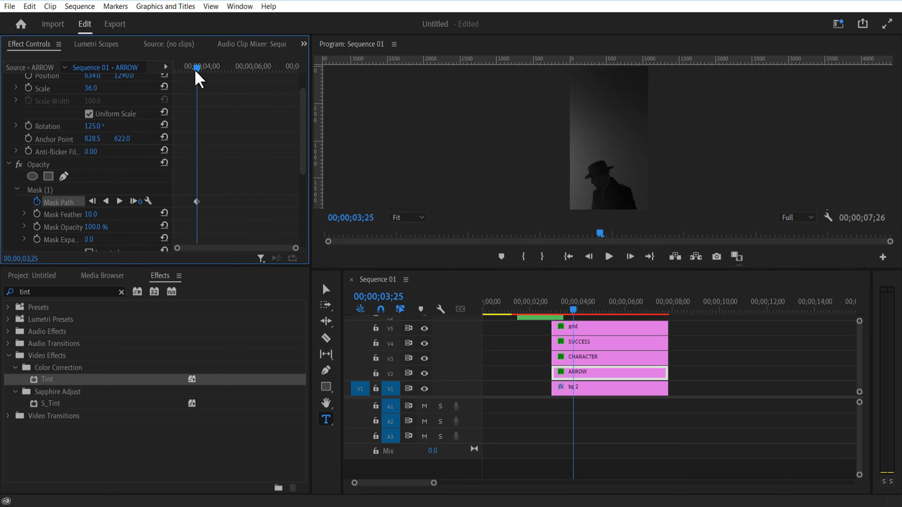
mouse_move(196, 74)
mouse_down()
mouse_move(205, 78)
mouse_move(195, 72)
mouse_up()
click(84, 190)
drag(606, 202, 593, 217)
drag(197, 72, 210, 74)
drag(606, 203, 618, 171)
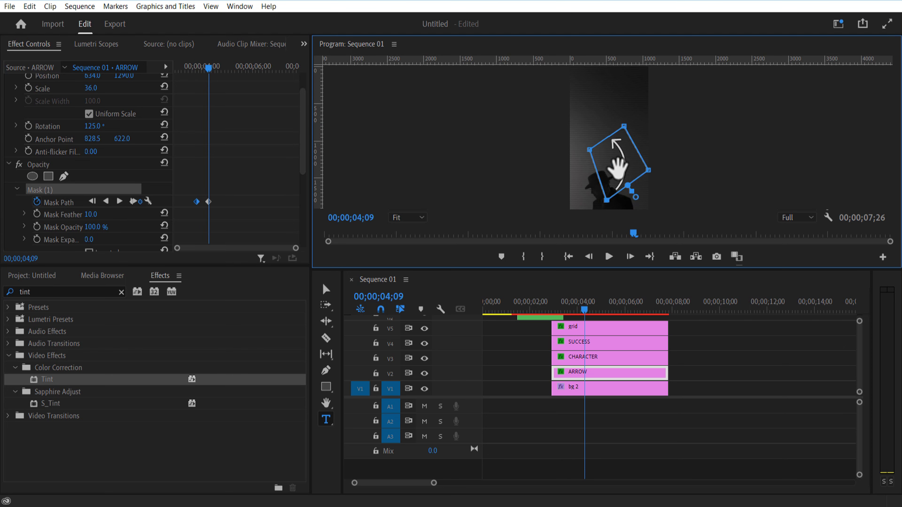
drag(306, 153, 306, 171)
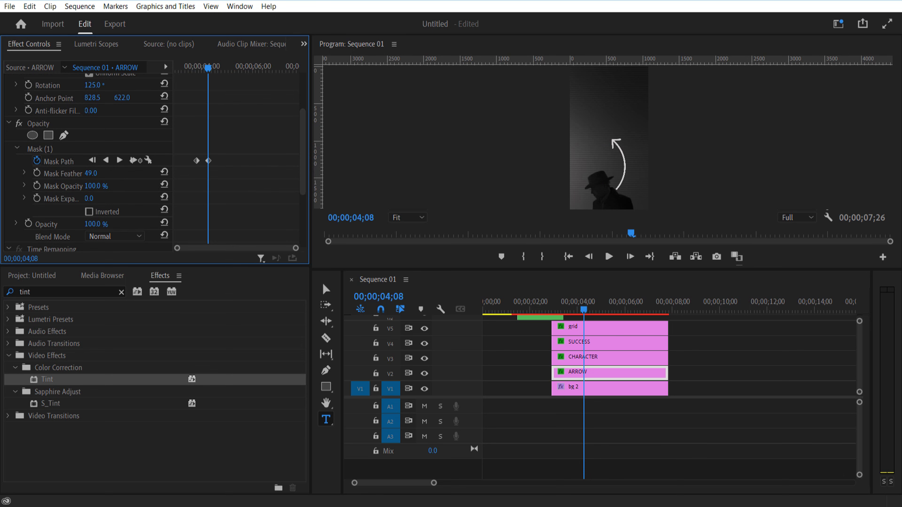
Move the grid, SUCCESS, CHARACTER and ARROW clips up one track to free V2
mouse_move(208, 68)
mouse_down()
mouse_move(198, 71)
mouse_move(214, 71)
mouse_up()
drag(619, 269, 619, 180)
mouse_move(498, 237)
mouse_down()
mouse_move(511, 256)
mouse_move(508, 243)
mouse_up()
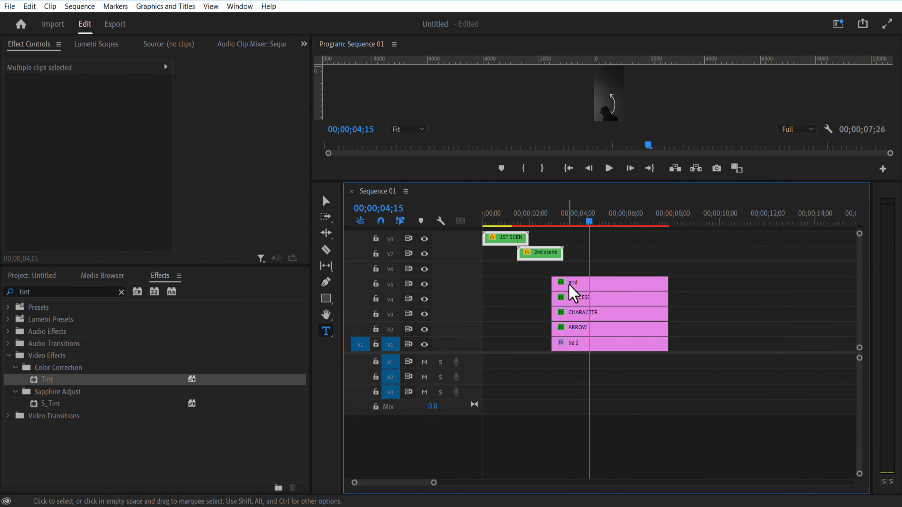
drag(585, 282, 615, 339)
Add a text graphic reading HOW LONG above the arrow tip, with its clip on V2 beneath ARROW
click(616, 103)
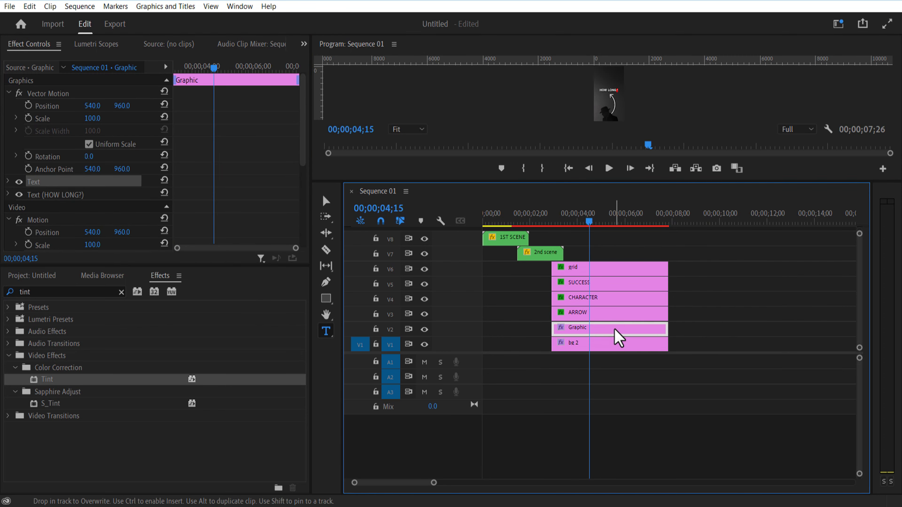
drag(650, 181, 650, 314)
click(645, 149)
key(BackSpace)
Change the fill of the HOW LONG text to a light pinkish grey
click(8, 194)
drag(302, 111, 302, 159)
click(60, 161)
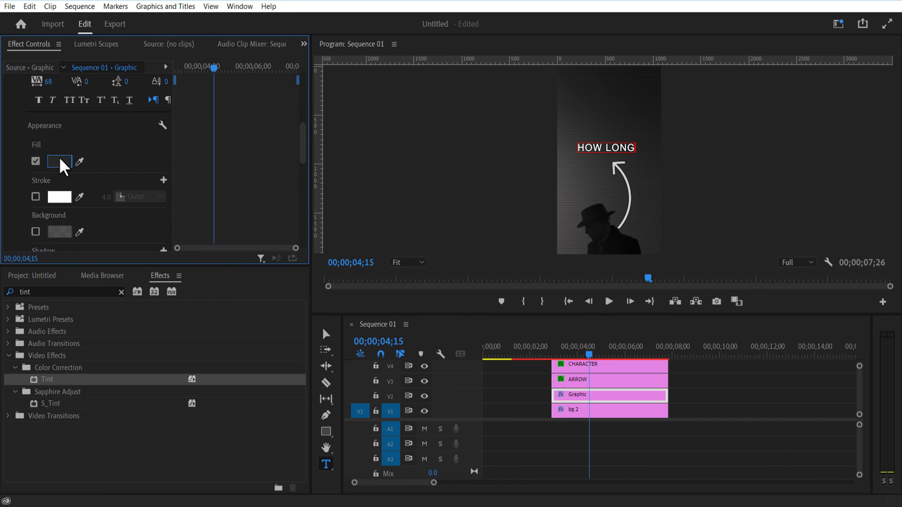
drag(636, 148, 575, 148)
click(292, 154)
click(107, 169)
Set the HOW LONG text's font to LEMON MILK and its Vector Motion scale to 128
drag(302, 152, 314, 87)
click(140, 200)
click(617, 399)
click(121, 206)
scroll(111, 320, down, 2)
click(115, 343)
drag(92, 119, 106, 118)
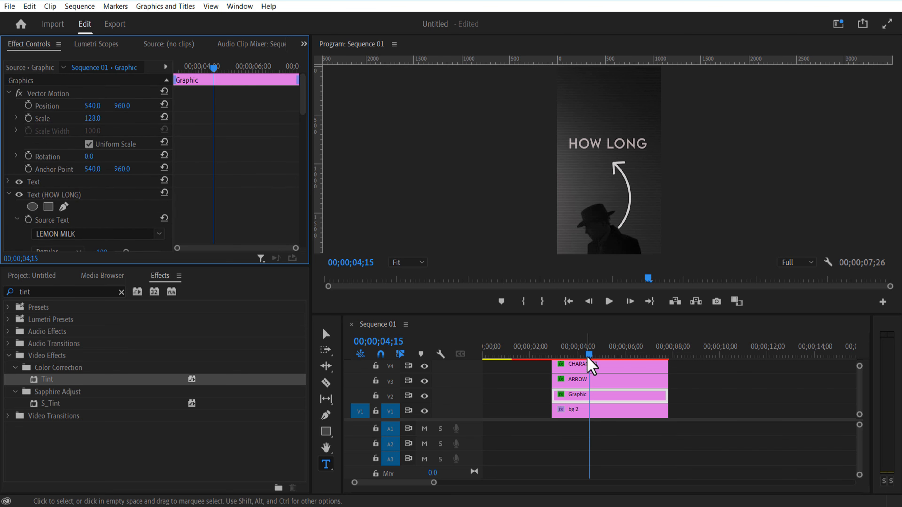
Start the HOW LONG clip at 00;00;03;26 and keyframe its text opacity from 0% at the clip start to 100% at 00;00;04;24
drag(588, 355, 583, 355)
drag(603, 396, 627, 396)
drag(306, 110, 275, 212)
drag(83, 185, 53, 185)
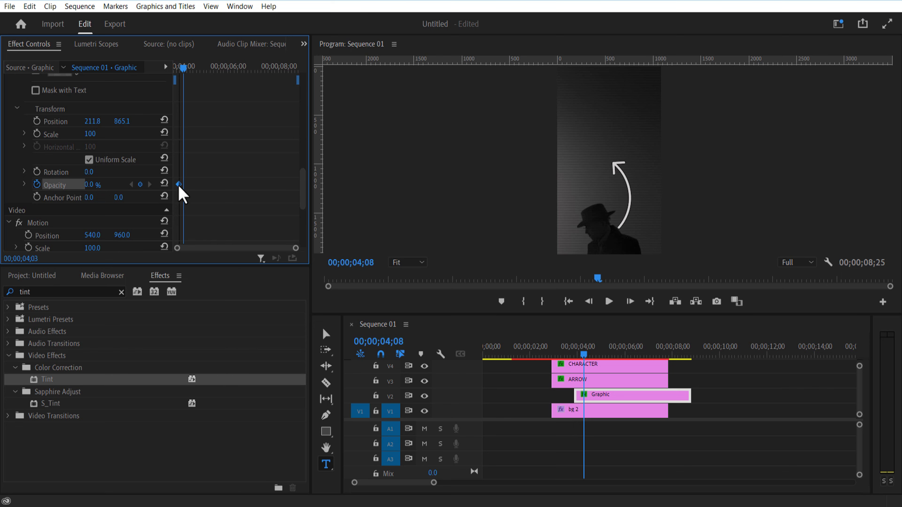
mouse_move(188, 69)
mouse_down()
mouse_move(193, 74)
mouse_move(179, 78)
mouse_move(190, 83)
mouse_up()
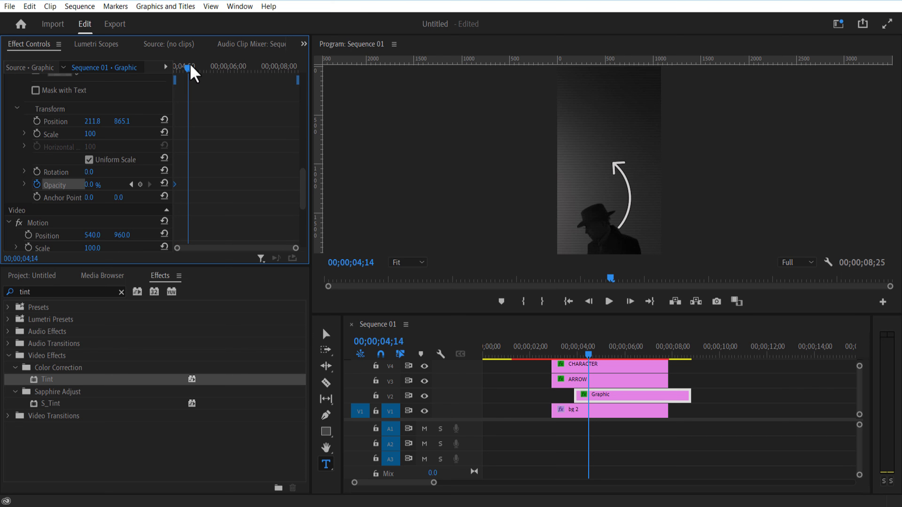
drag(91, 185, 124, 185)
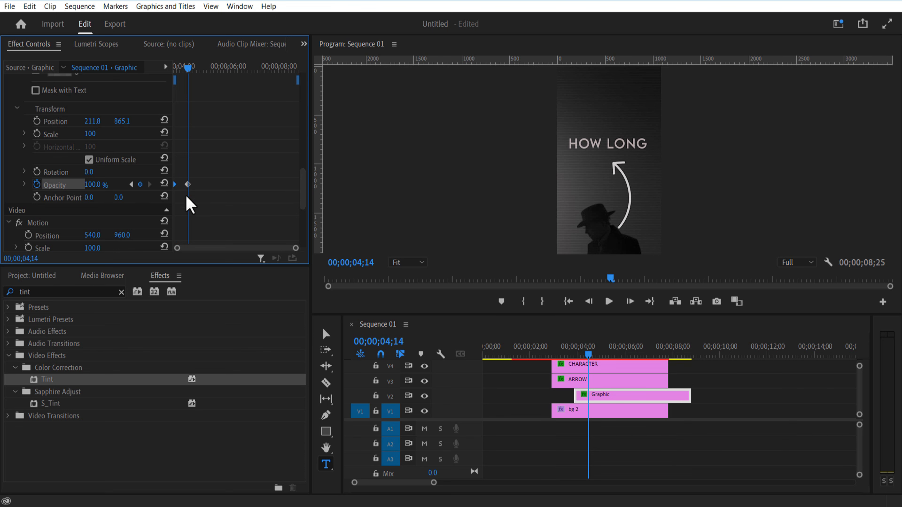
drag(188, 184, 196, 185)
Keyframe the HOW LONG graphic's Vector Motion scale from the clip start at 00;00;03;26 down to 97 at 00;00;04;24
drag(188, 69, 173, 76)
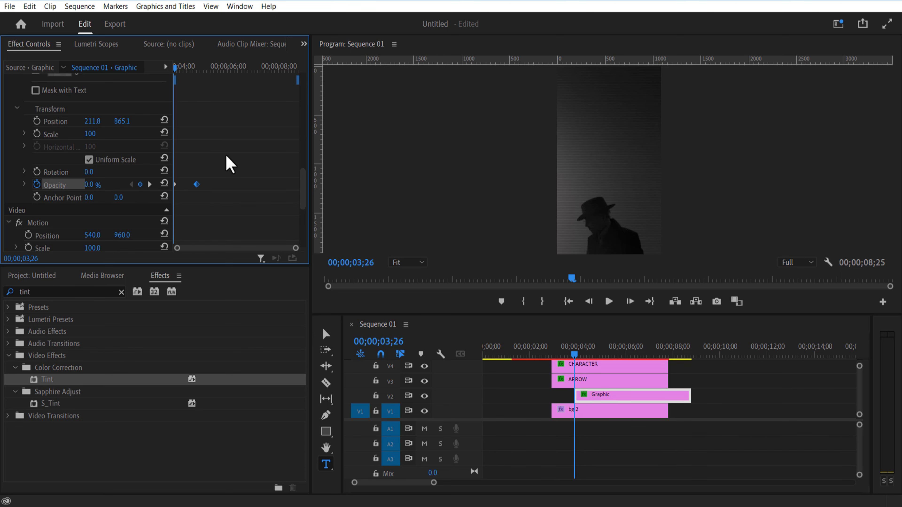
scroll(85, 149, up, 10)
scroll(213, 177, down, 10)
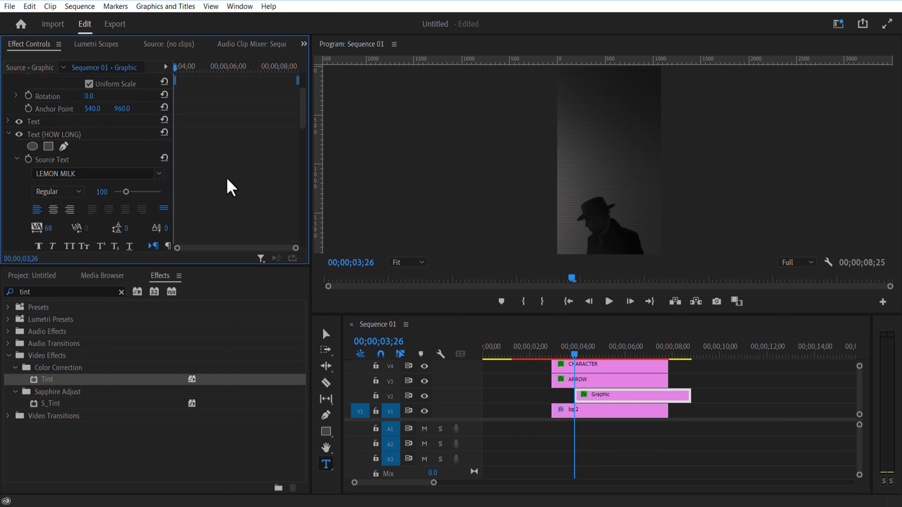
scroll(226, 198, down, 1)
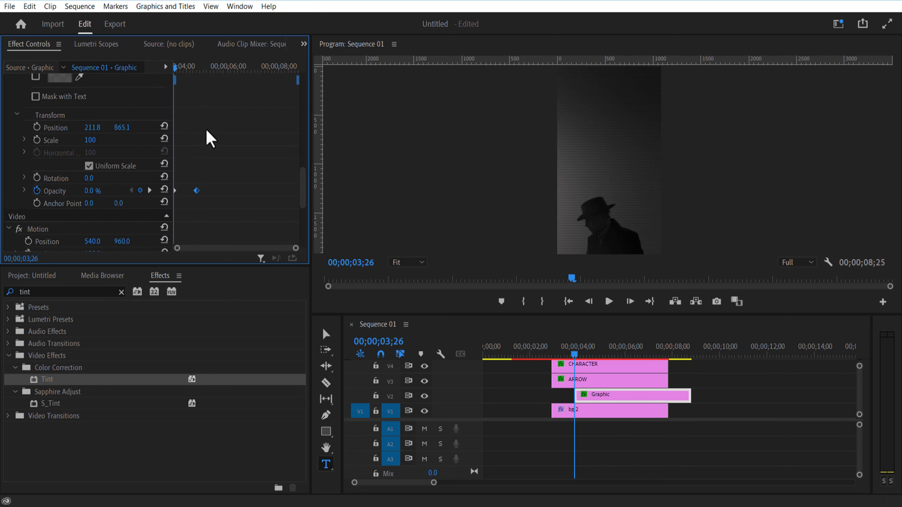
drag(178, 69, 197, 87)
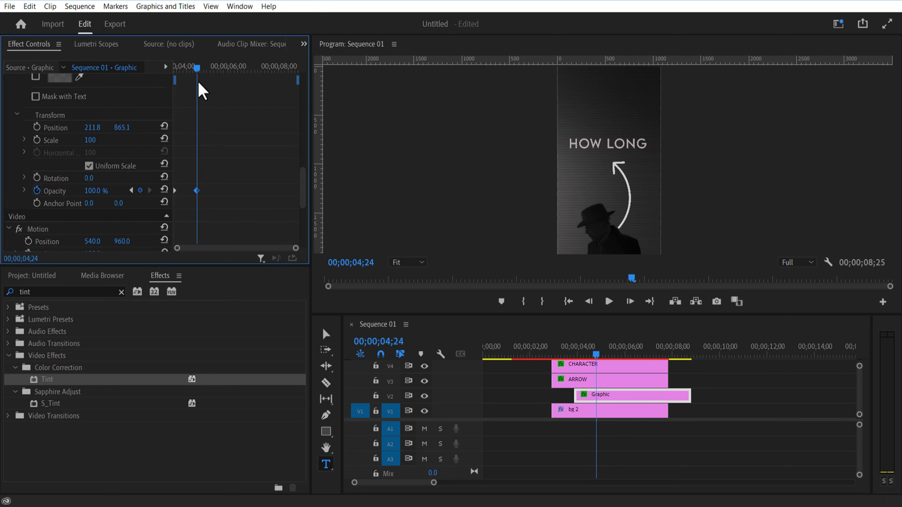
scroll(231, 135, up, 10)
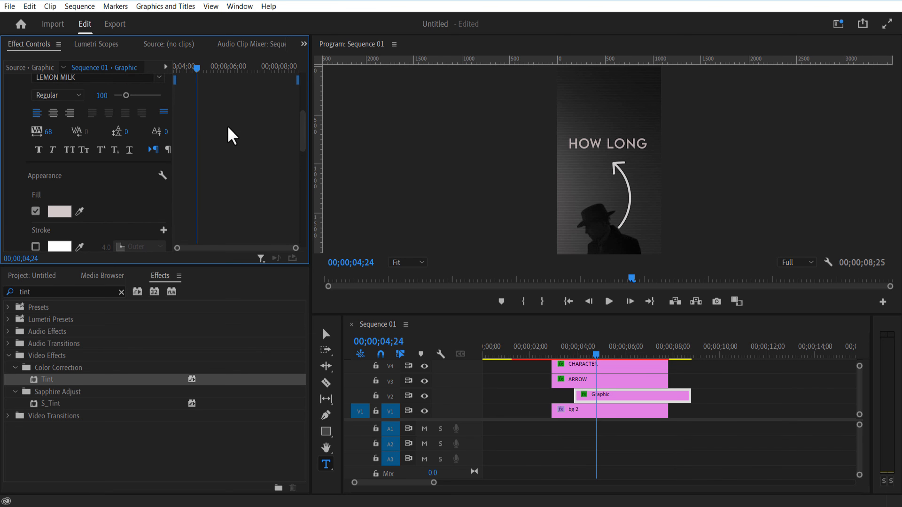
scroll(231, 135, up, 2)
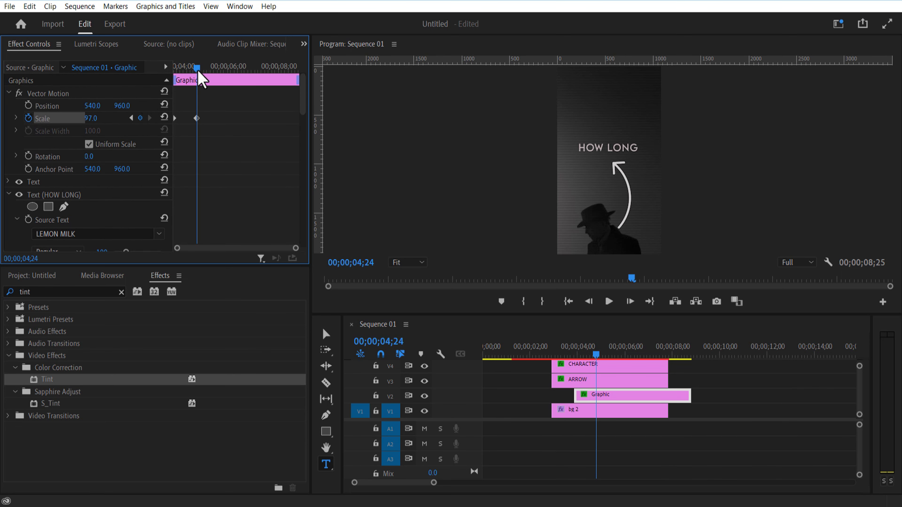
drag(197, 69, 200, 92)
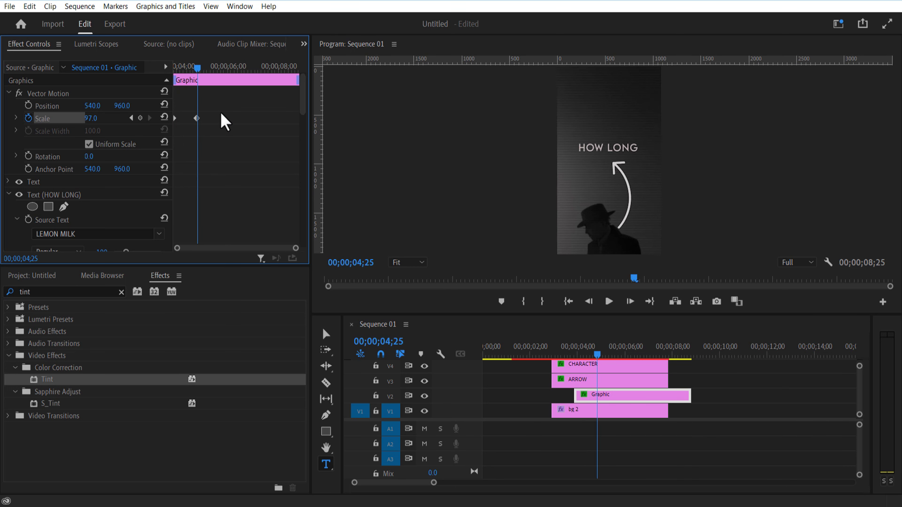
Cut all six third-scene clips on V1 to V6 at 00;00;04;25
drag(604, 312, 604, 208)
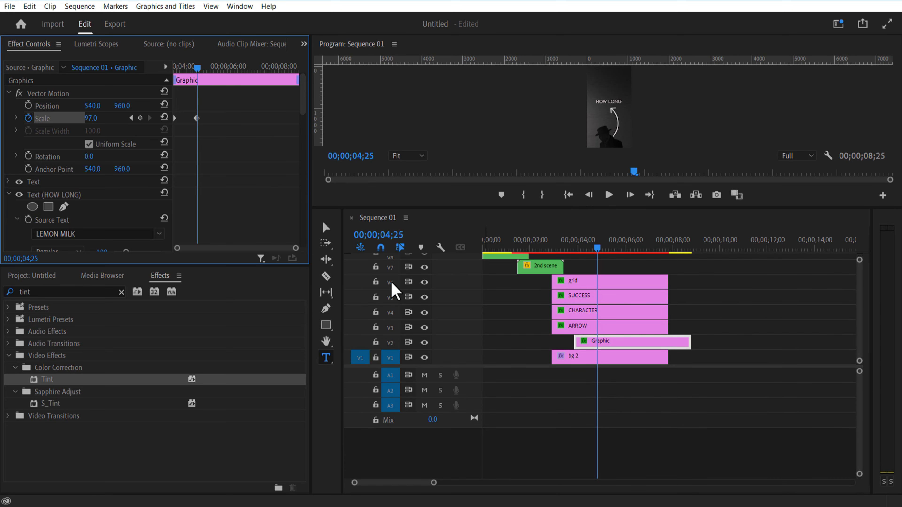
click(326, 276)
click(597, 357)
click(597, 342)
click(597, 327)
click(597, 312)
click(597, 297)
click(597, 282)
Delete the cut-off ends and nest the remaining third-scene clips as 3RD SCENE
key(v)
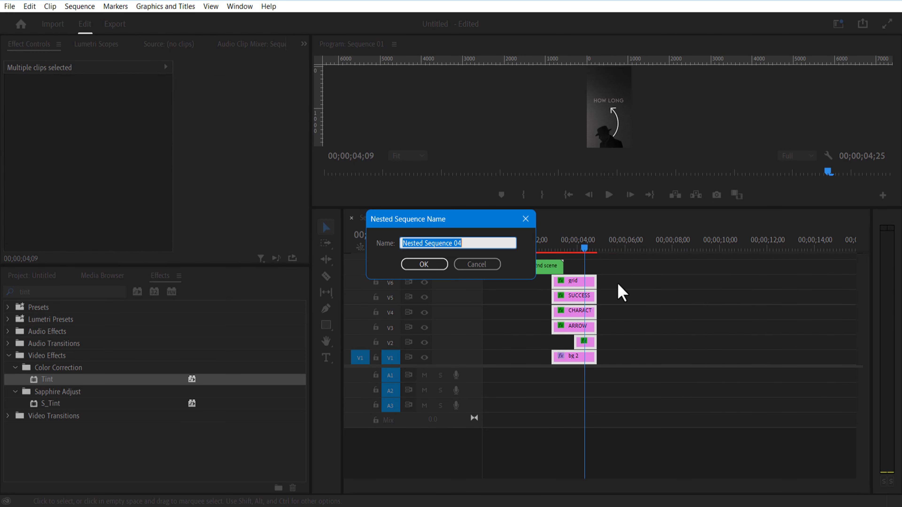
click(437, 265)
click(528, 264)
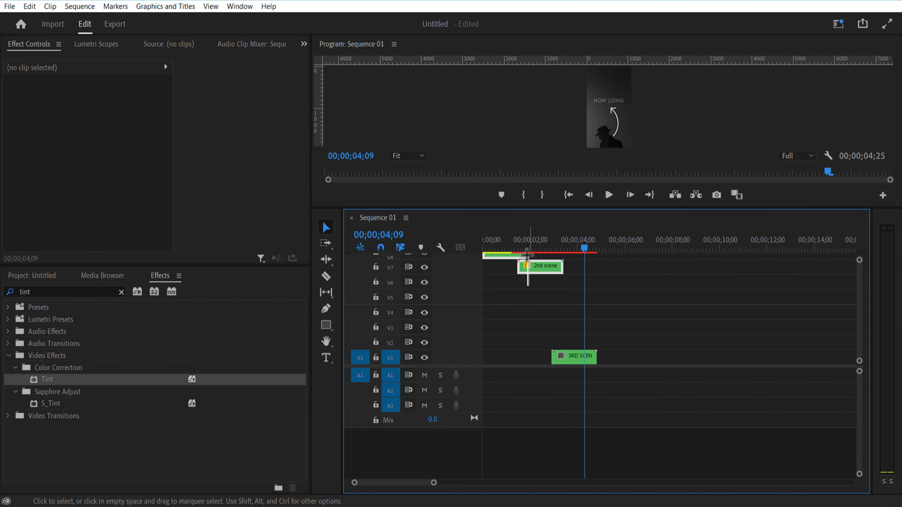